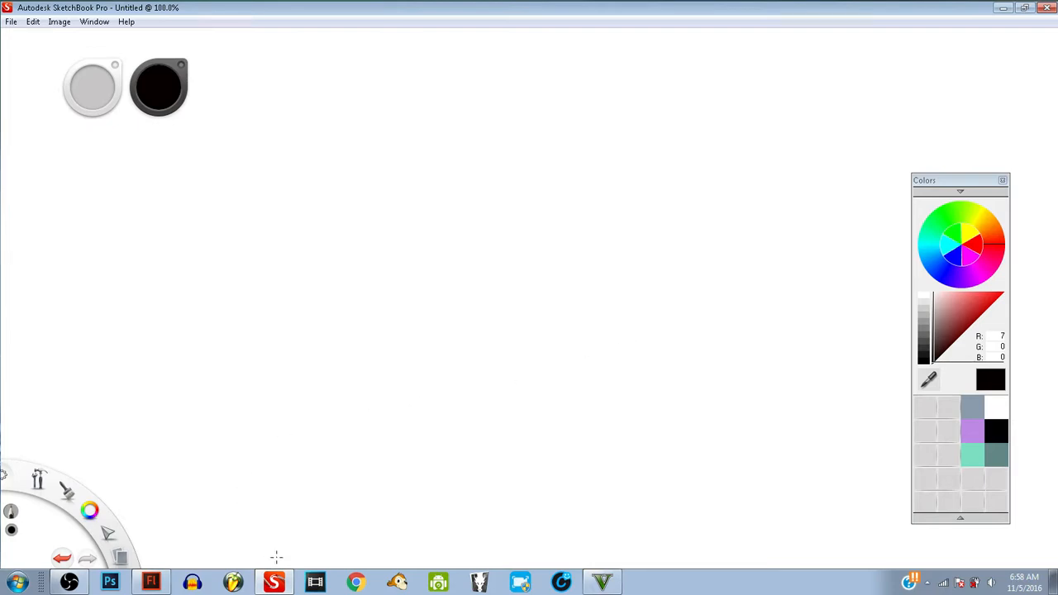
Step: Check the recording status in Open Broadcaster Software, minimising it to return to SketchBook
click(69, 582)
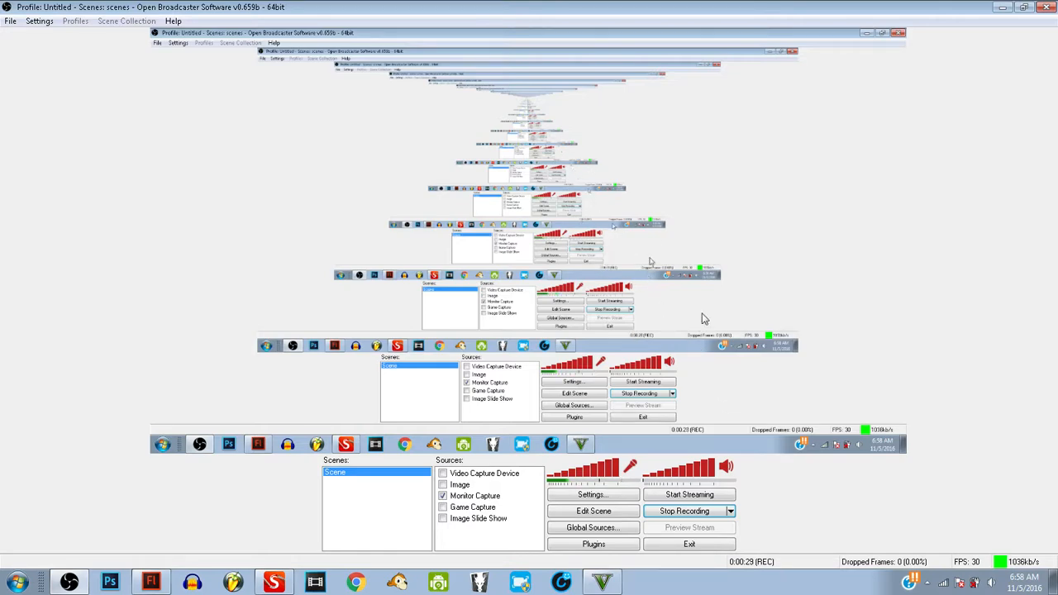
click(1003, 8)
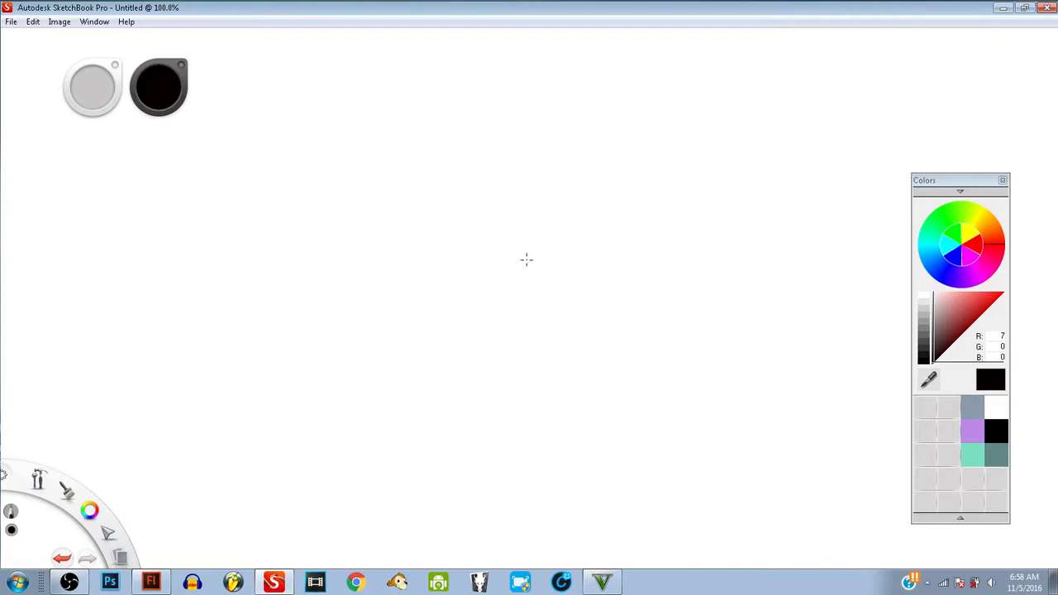
Step: Rough out a standing cartoon figure in the middle of the canvas with an oval head, rounded torso and two spread legs
mouse_move(497, 241)
mouse_down()
mouse_move(480, 259)
mouse_move(479, 300)
mouse_move(506, 307)
mouse_up()
mouse_move(541, 243)
mouse_down()
mouse_move(535, 297)
mouse_move(546, 263)
mouse_move(528, 293)
mouse_move(538, 301)
mouse_move(497, 311)
mouse_move(492, 326)
mouse_move(480, 378)
mouse_move(497, 405)
mouse_move(537, 381)
mouse_move(531, 338)
mouse_move(542, 379)
mouse_move(529, 324)
mouse_up()
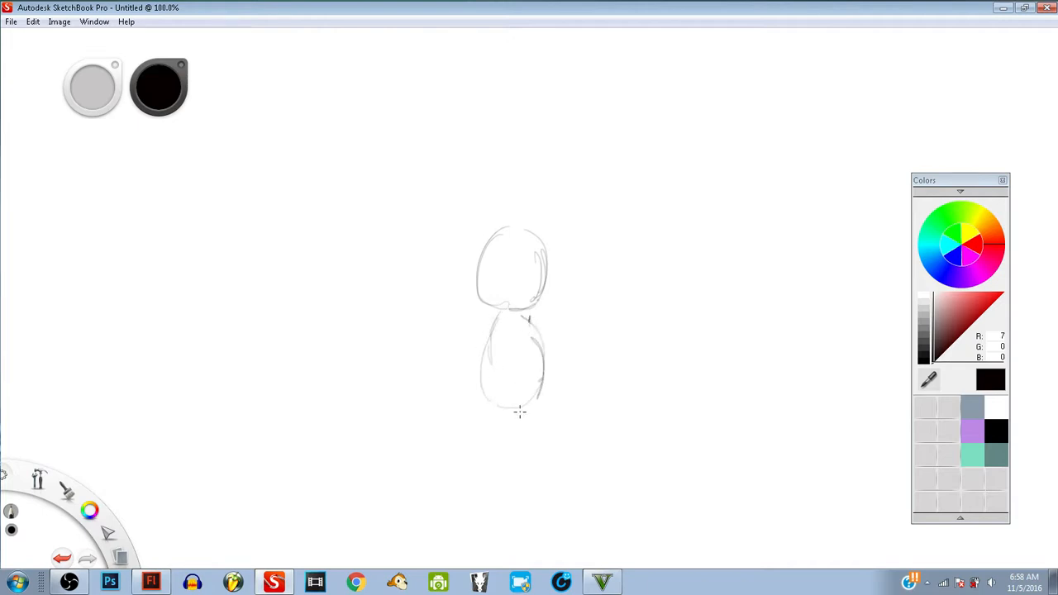
mouse_move(488, 405)
mouse_down()
mouse_move(465, 442)
mouse_move(504, 418)
mouse_move(557, 439)
mouse_move(554, 452)
mouse_up()
mouse_move(544, 372)
mouse_down()
mouse_move(551, 445)
mouse_move(579, 489)
mouse_up()
mouse_move(558, 433)
mouse_down()
mouse_move(589, 468)
mouse_move(577, 506)
mouse_move(590, 506)
mouse_up()
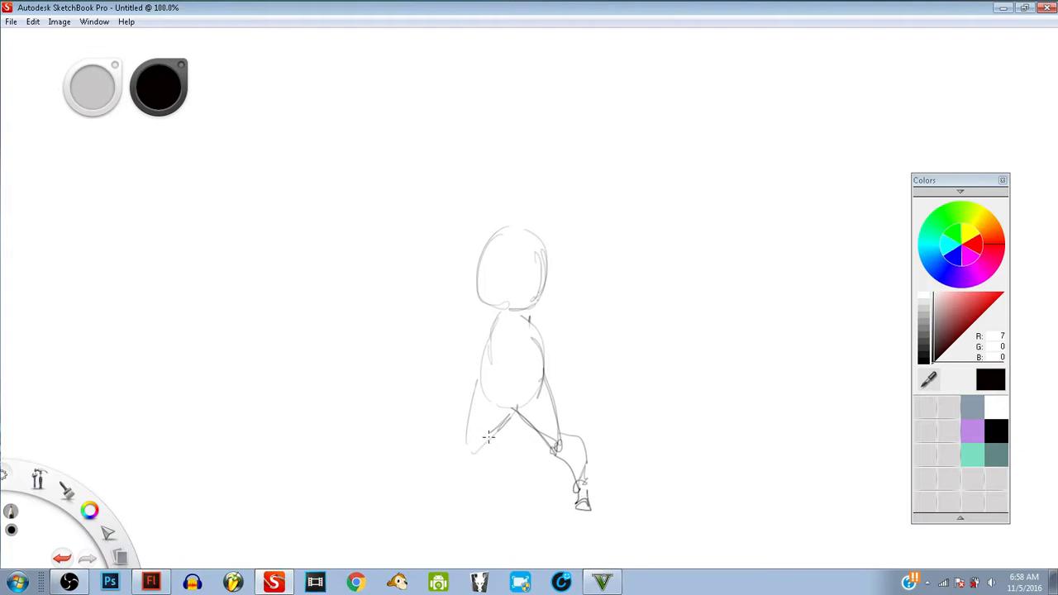
mouse_move(488, 438)
mouse_down()
mouse_move(478, 468)
mouse_move(471, 447)
mouse_move(468, 493)
mouse_up()
mouse_move(465, 453)
mouse_down()
mouse_move(473, 427)
mouse_move(488, 447)
mouse_move(480, 426)
mouse_up()
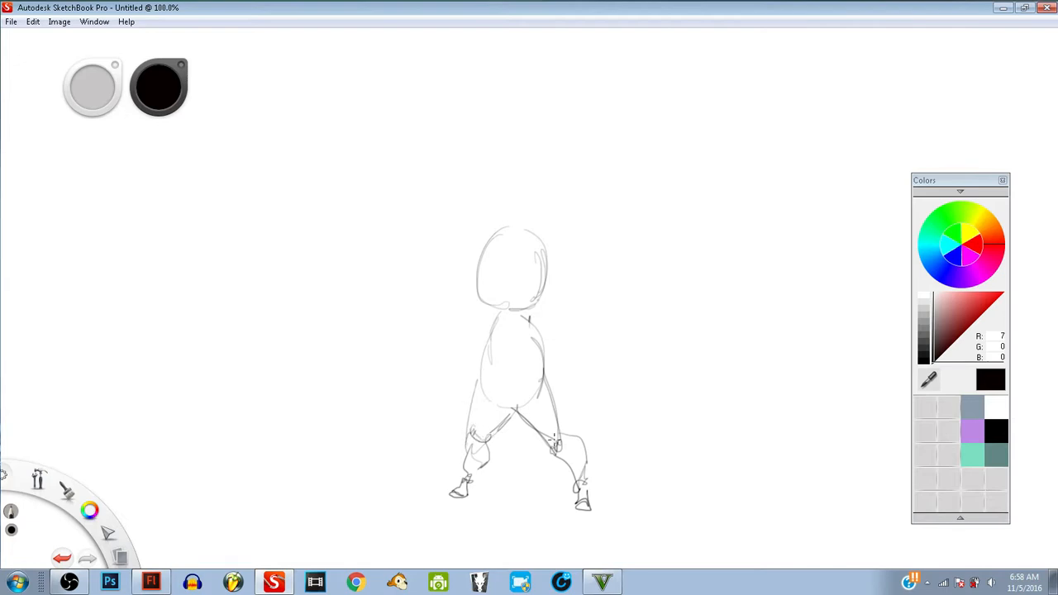
Step: Draw the figure's curved waistline and both bent arms with open hands reaching outward
mouse_move(481, 386)
mouse_down()
mouse_move(540, 376)
mouse_move(509, 386)
mouse_move(540, 379)
mouse_up()
mouse_move(539, 307)
mouse_down()
mouse_move(541, 337)
mouse_move(540, 310)
mouse_move(567, 340)
mouse_move(562, 354)
mouse_move(544, 342)
mouse_move(574, 363)
mouse_move(562, 348)
mouse_move(575, 377)
mouse_move(575, 350)
mouse_move(601, 357)
mouse_move(580, 366)
mouse_move(605, 364)
mouse_move(579, 372)
mouse_move(581, 385)
mouse_move(615, 368)
mouse_up()
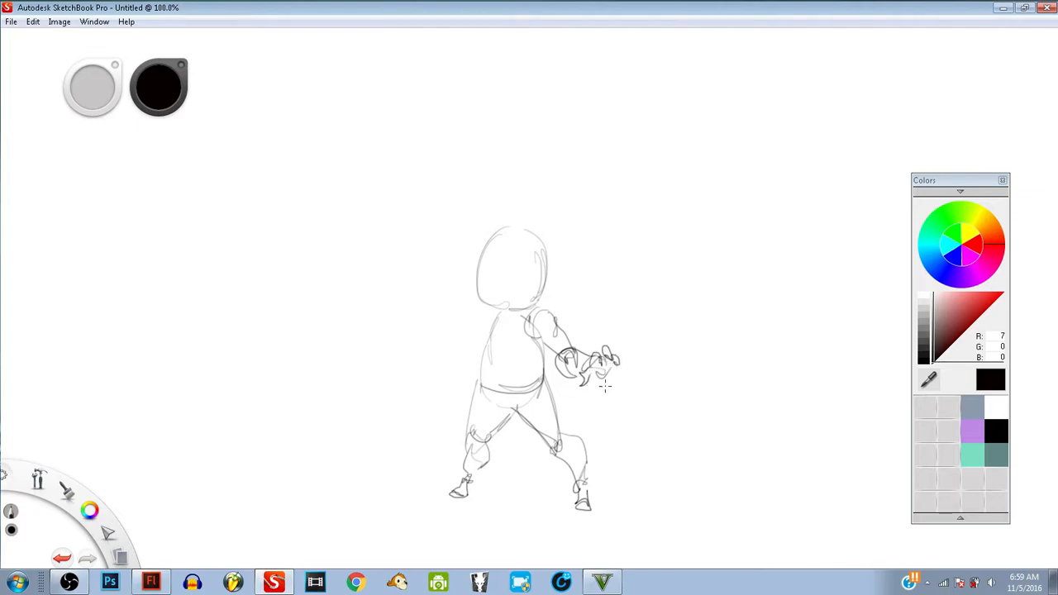
mouse_move(481, 321)
mouse_down()
mouse_move(454, 366)
mouse_move(481, 362)
mouse_move(463, 355)
mouse_move(475, 370)
mouse_move(457, 355)
mouse_move(440, 371)
mouse_move(463, 371)
mouse_move(436, 375)
mouse_move(429, 363)
mouse_move(427, 377)
mouse_move(428, 354)
mouse_move(420, 357)
mouse_move(439, 380)
mouse_up()
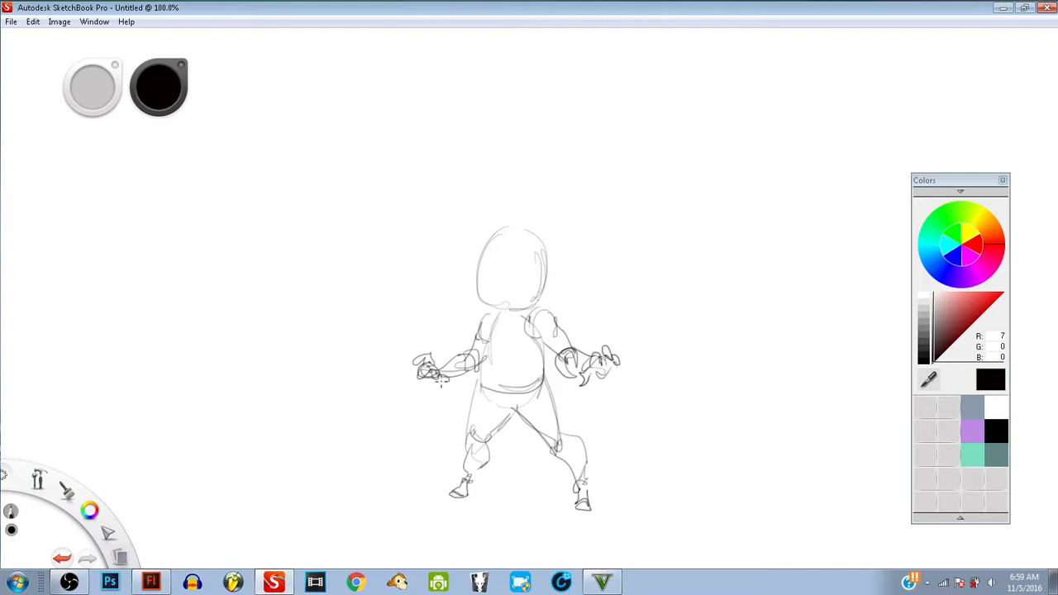
Step: Detail the figure with face guidelines, ears, a hair tuft, round belly, slanted eyes and mouth, plus action lines beside the head
mouse_move(504, 302)
mouse_down()
mouse_move(511, 242)
mouse_move(503, 287)
mouse_move(505, 246)
mouse_move(485, 272)
mouse_move(529, 277)
mouse_move(496, 295)
mouse_up()
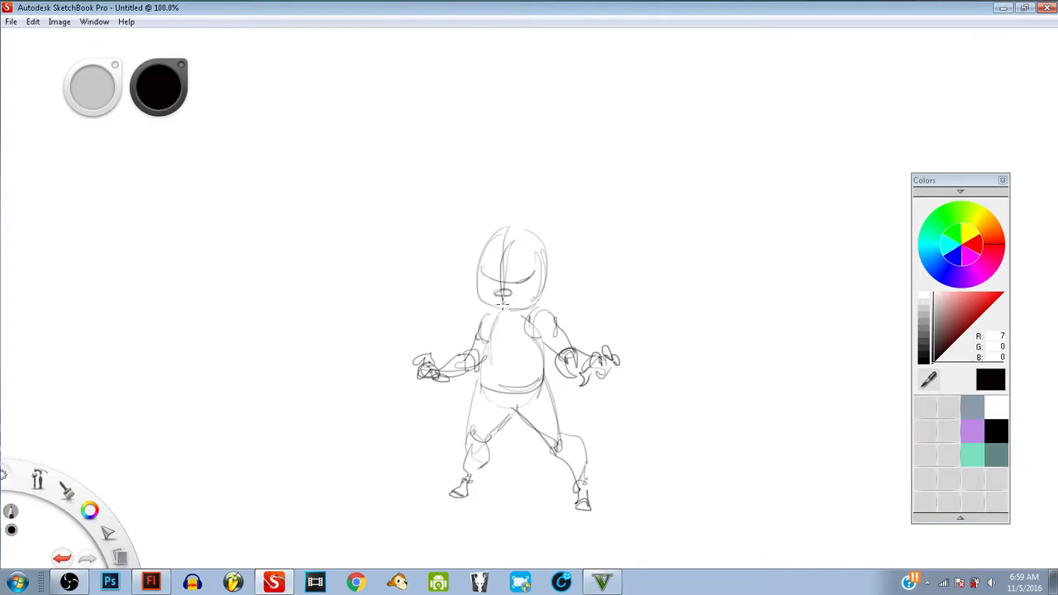
mouse_move(490, 238)
mouse_down()
mouse_move(476, 276)
mouse_move(485, 303)
mouse_move(541, 271)
mouse_move(544, 296)
mouse_up()
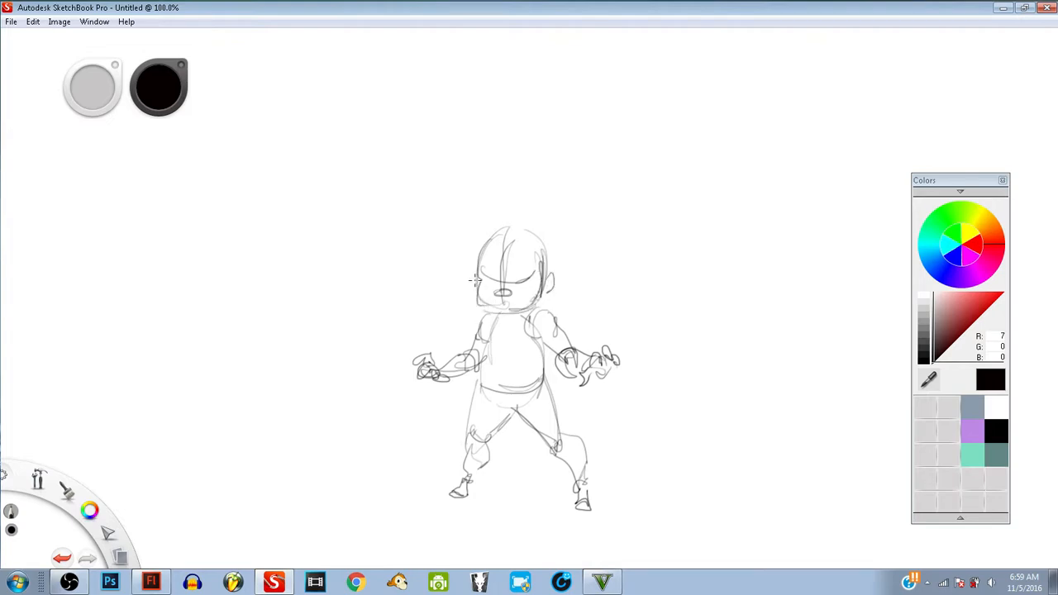
drag(474, 280, 478, 291)
mouse_move(525, 228)
mouse_down()
mouse_move(530, 207)
mouse_move(534, 233)
mouse_up()
mouse_move(483, 357)
mouse_down()
mouse_move(537, 390)
mouse_move(529, 342)
mouse_move(499, 347)
mouse_move(502, 390)
mouse_up()
mouse_move(486, 328)
mouse_down()
mouse_move(481, 338)
mouse_move(502, 349)
mouse_move(535, 333)
mouse_up()
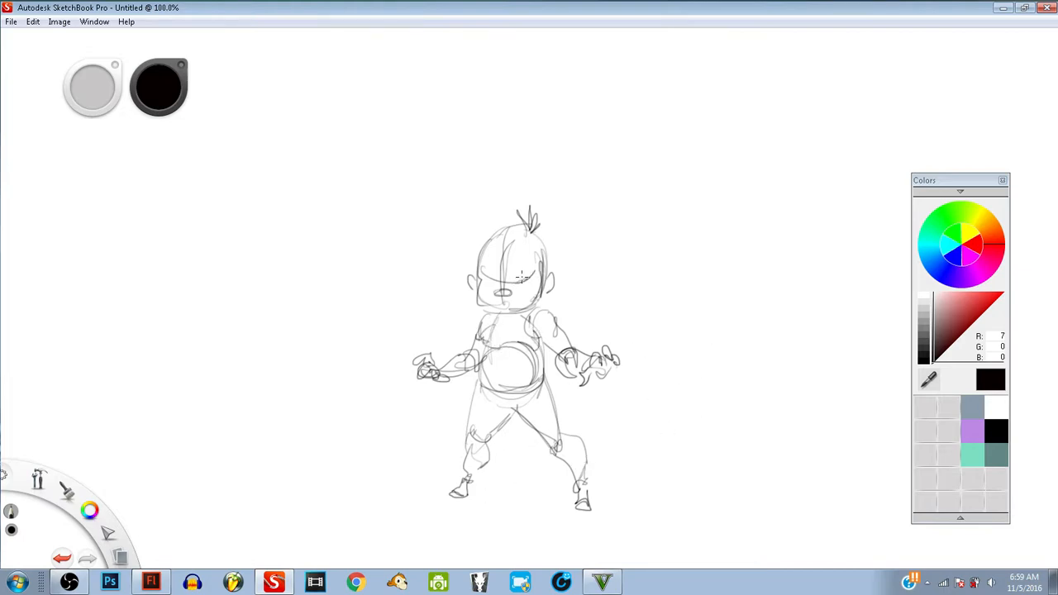
mouse_move(522, 277)
mouse_down()
mouse_move(490, 281)
mouse_move(487, 270)
mouse_move(501, 304)
mouse_up()
mouse_move(582, 225)
mouse_down()
mouse_move(569, 248)
mouse_move(592, 261)
mouse_up()
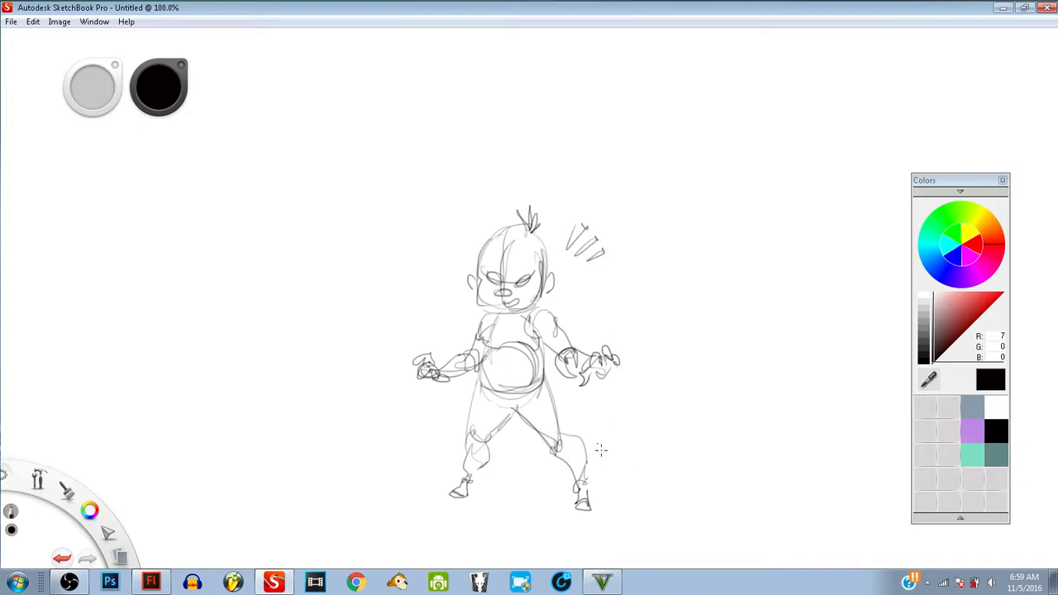
Step: Clear the canvas and sketch a tilted cartoon head with crossed guidelines, facial features, ears and spiky hair
key(Delete)
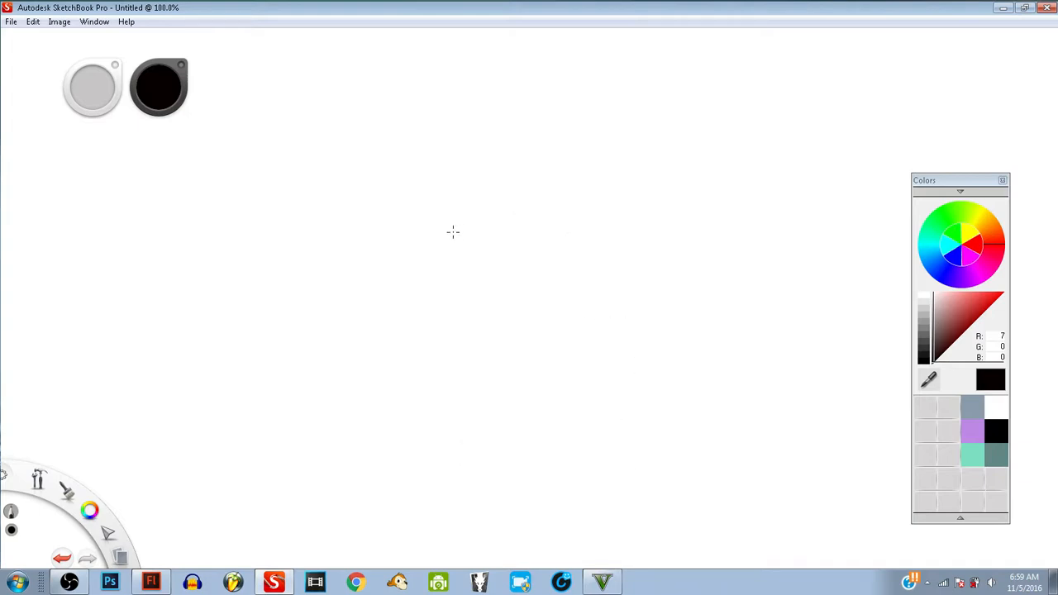
mouse_move(473, 243)
mouse_down()
mouse_move(444, 281)
mouse_move(481, 311)
mouse_move(445, 299)
mouse_move(481, 238)
mouse_move(505, 248)
mouse_move(502, 321)
mouse_move(483, 327)
mouse_move(507, 315)
mouse_move(500, 308)
mouse_move(494, 324)
mouse_move(470, 251)
mouse_move(489, 279)
mouse_move(461, 288)
mouse_move(516, 281)
mouse_move(465, 286)
mouse_move(468, 329)
mouse_move(465, 277)
mouse_move(493, 271)
mouse_move(458, 288)
mouse_move(469, 282)
mouse_move(461, 296)
mouse_move(470, 281)
mouse_move(506, 279)
mouse_move(498, 288)
mouse_move(494, 268)
mouse_move(506, 282)
mouse_move(489, 298)
mouse_move(502, 318)
mouse_move(490, 317)
mouse_move(500, 304)
mouse_move(484, 318)
mouse_move(496, 315)
mouse_move(491, 330)
mouse_move(450, 312)
mouse_up()
drag(514, 273, 519, 282)
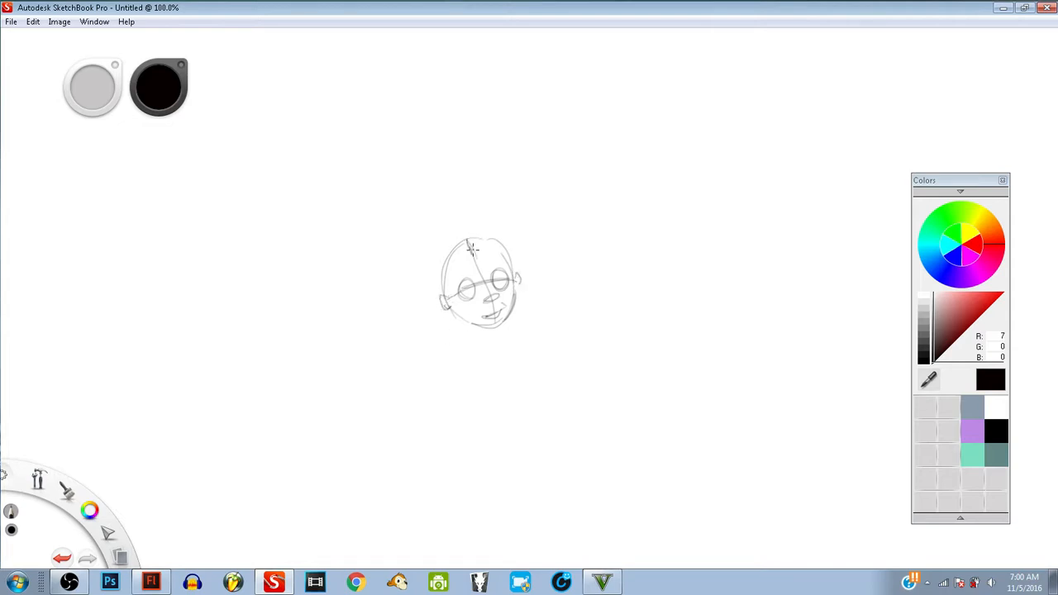
mouse_move(472, 248)
mouse_down()
mouse_move(504, 217)
mouse_move(472, 242)
mouse_move(482, 204)
mouse_move(467, 244)
mouse_up()
Step: Sketch a second tilted head beside the first, with guidelines, round eyes, nose, open mouth, spiky hair and ears
mouse_move(583, 240)
mouse_down()
mouse_move(553, 269)
mouse_move(616, 262)
mouse_move(598, 234)
mouse_move(566, 308)
mouse_move(564, 248)
mouse_move(548, 275)
mouse_move(611, 283)
mouse_move(597, 239)
mouse_move(583, 302)
mouse_up()
mouse_move(576, 239)
mouse_down()
mouse_move(601, 311)
mouse_move(613, 270)
mouse_move(589, 268)
mouse_move(577, 285)
mouse_move(614, 261)
mouse_move(603, 289)
mouse_move(588, 290)
mouse_move(605, 284)
mouse_move(606, 294)
mouse_move(587, 314)
mouse_up()
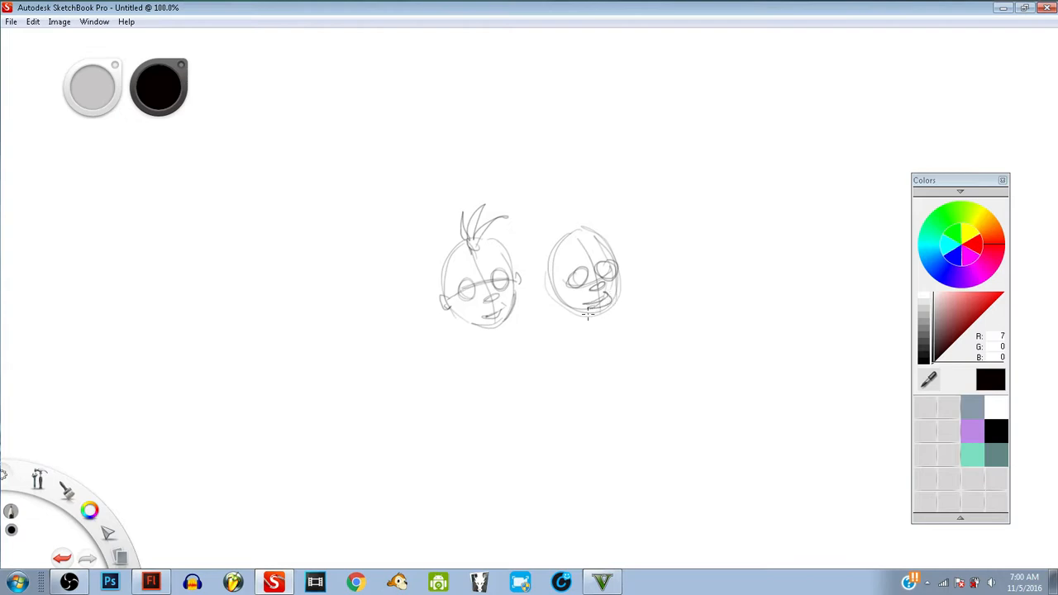
mouse_move(581, 238)
mouse_down()
mouse_move(615, 212)
mouse_move(588, 222)
mouse_move(597, 193)
mouse_move(574, 222)
mouse_move(573, 194)
mouse_move(566, 233)
mouse_up()
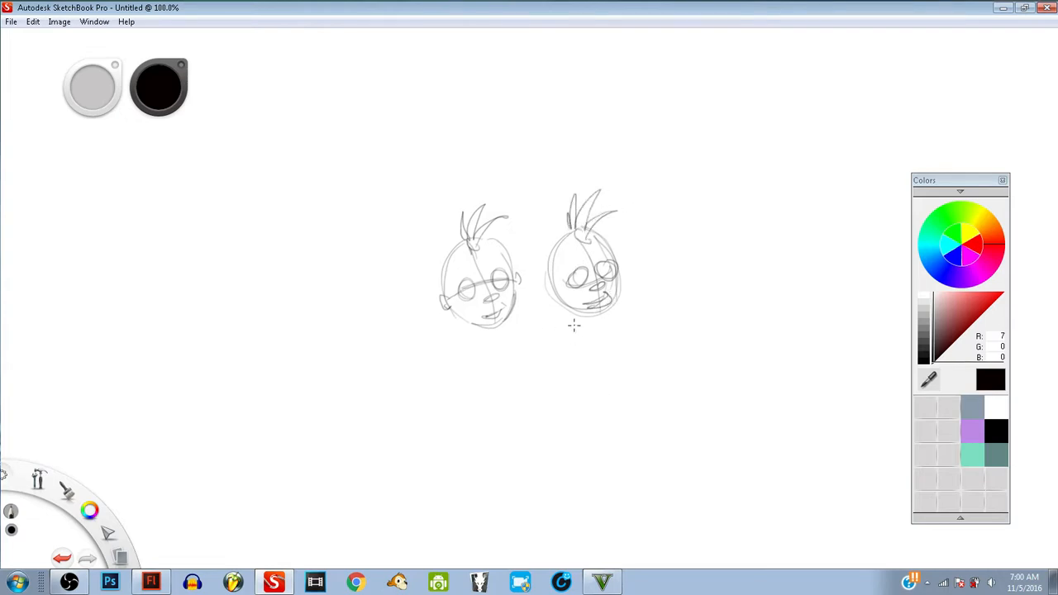
mouse_move(551, 283)
mouse_down()
mouse_move(541, 291)
mouse_move(549, 299)
mouse_up()
drag(621, 265, 625, 271)
Step: Sketch a wide, flattened head below the first one, with eyes, nose, smile and a small hair tuft
mouse_move(507, 371)
mouse_down()
mouse_move(462, 391)
mouse_move(550, 402)
mouse_move(528, 417)
mouse_move(483, 375)
mouse_move(498, 365)
mouse_move(522, 421)
mouse_move(538, 385)
mouse_move(495, 389)
mouse_up()
mouse_move(537, 383)
mouse_down()
mouse_move(524, 392)
mouse_move(536, 400)
mouse_move(539, 385)
mouse_move(510, 403)
mouse_move(524, 414)
mouse_up()
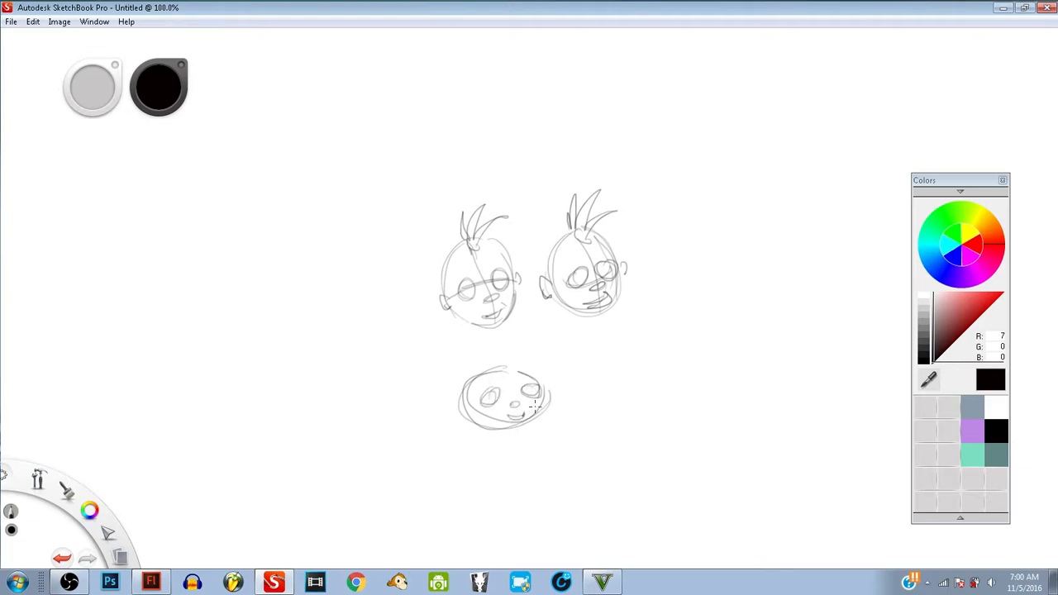
drag(496, 369, 515, 339)
mouse_move(496, 369)
mouse_down()
mouse_move(491, 344)
mouse_move(496, 369)
mouse_up()
drag(485, 354, 496, 371)
Step: Sketch a second wide head tilted beneath the upper right head, with eyes, nose, pointed mouth and a hair tuft
mouse_move(630, 353)
mouse_down()
mouse_move(673, 371)
mouse_move(673, 358)
mouse_move(638, 345)
mouse_move(674, 351)
mouse_move(669, 380)
mouse_up()
mouse_move(648, 346)
mouse_down()
mouse_move(650, 394)
mouse_move(679, 359)
mouse_move(617, 370)
mouse_move(670, 357)
mouse_move(635, 390)
mouse_move(650, 399)
mouse_up()
mouse_move(630, 349)
mouse_down()
mouse_move(645, 319)
mouse_move(633, 347)
mouse_up()
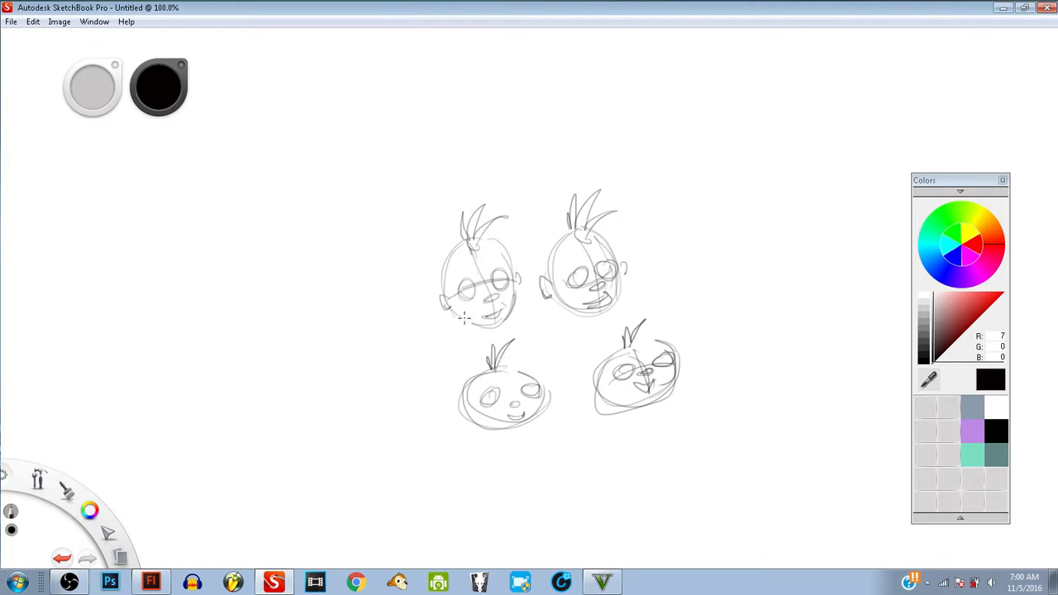
Step: Add neck and shoulder lines under the two upper heads and reinforce their cheek and jaw contours
mouse_move(468, 334)
mouse_down()
mouse_move(438, 340)
mouse_move(516, 319)
mouse_move(514, 336)
mouse_up()
mouse_move(563, 308)
mouse_down()
mouse_move(566, 321)
mouse_move(535, 333)
mouse_move(593, 325)
mouse_up()
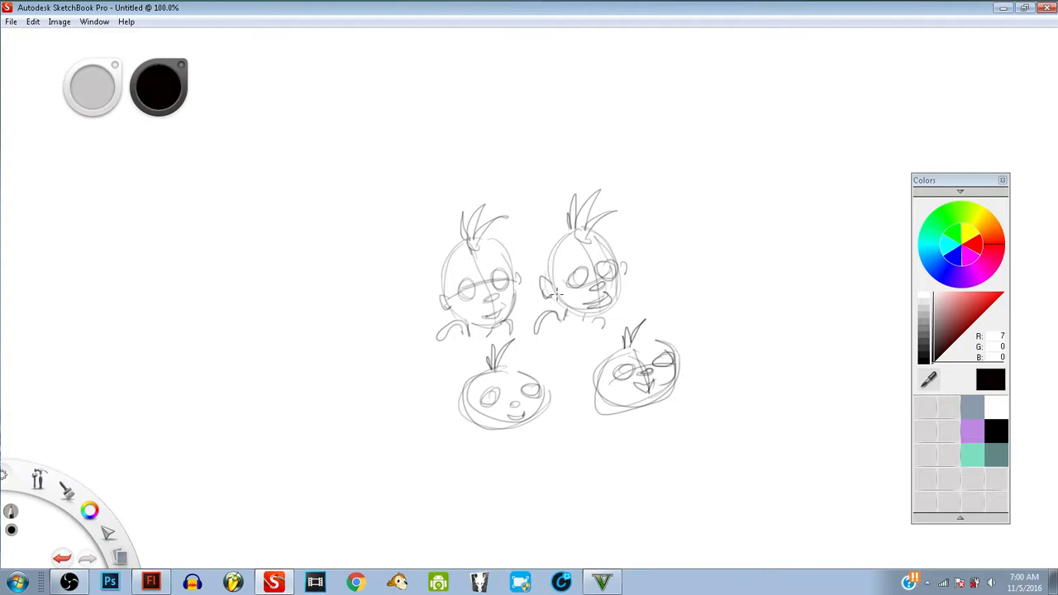
mouse_move(557, 293)
mouse_down()
mouse_move(582, 321)
mouse_move(593, 314)
mouse_up()
drag(511, 253, 509, 311)
Step: Sketch a new head oval with a vertical centre line left of the upper heads, and reinforce the two lower heads' guidelines
mouse_move(378, 262)
mouse_down()
mouse_move(335, 302)
mouse_move(371, 359)
mouse_move(389, 330)
mouse_move(350, 334)
mouse_move(397, 266)
mouse_move(413, 355)
mouse_move(387, 355)
mouse_move(382, 298)
mouse_up()
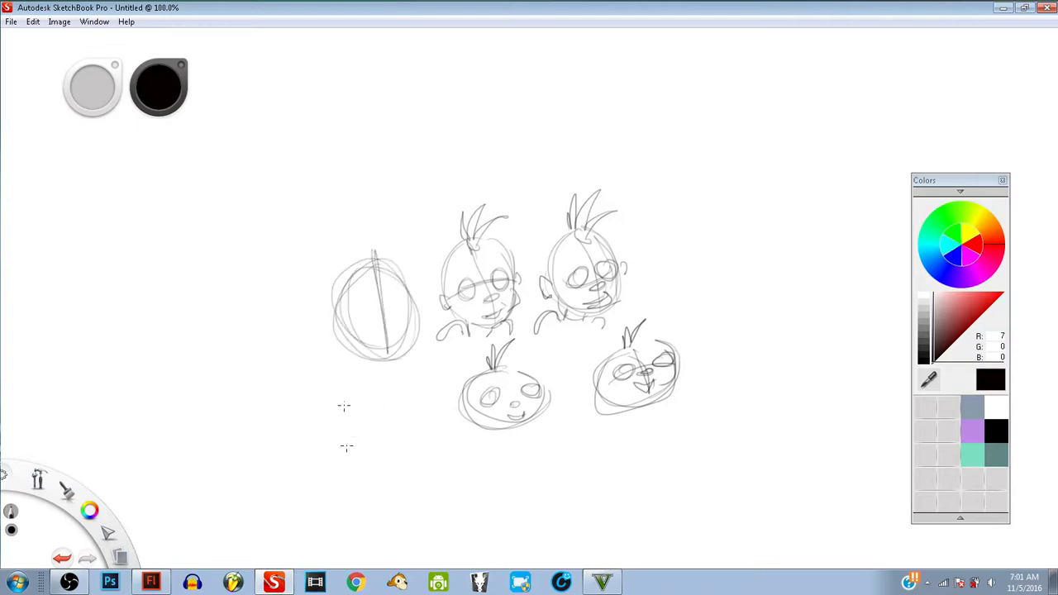
mouse_move(516, 400)
mouse_down()
mouse_move(458, 412)
mouse_move(533, 390)
mouse_move(548, 400)
mouse_move(505, 372)
mouse_move(505, 420)
mouse_up()
mouse_move(661, 351)
mouse_down()
mouse_move(607, 392)
mouse_move(651, 390)
mouse_up()
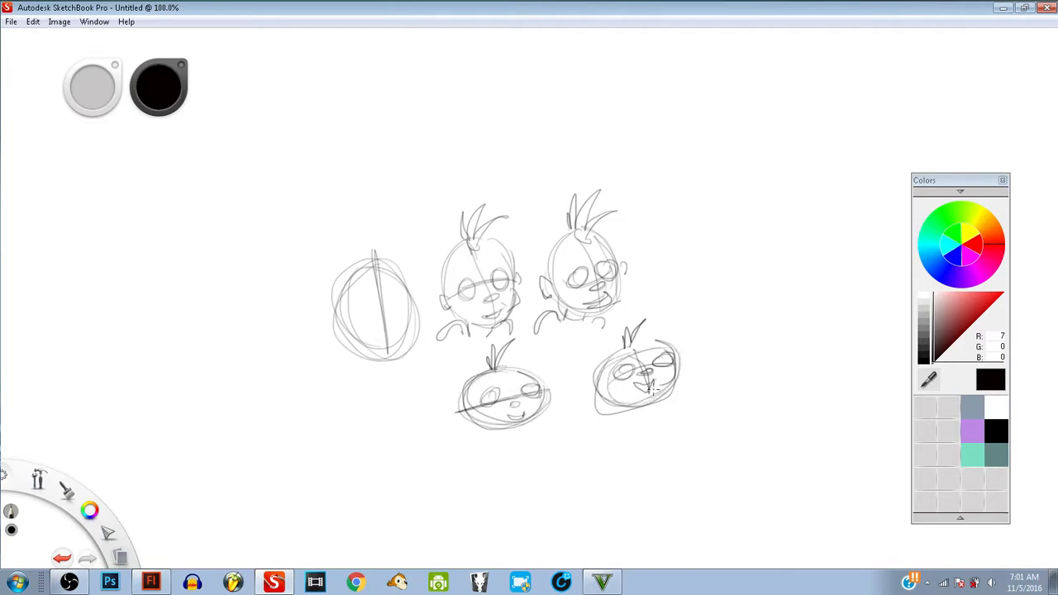
Step: Complete the leftmost head with an eye guideline, facial features, spiky hair, ears and small shoulder lines
mouse_move(350, 307)
mouse_down()
mouse_move(409, 300)
mouse_move(363, 309)
mouse_move(402, 303)
mouse_move(390, 322)
mouse_move(384, 317)
mouse_move(399, 330)
mouse_up()
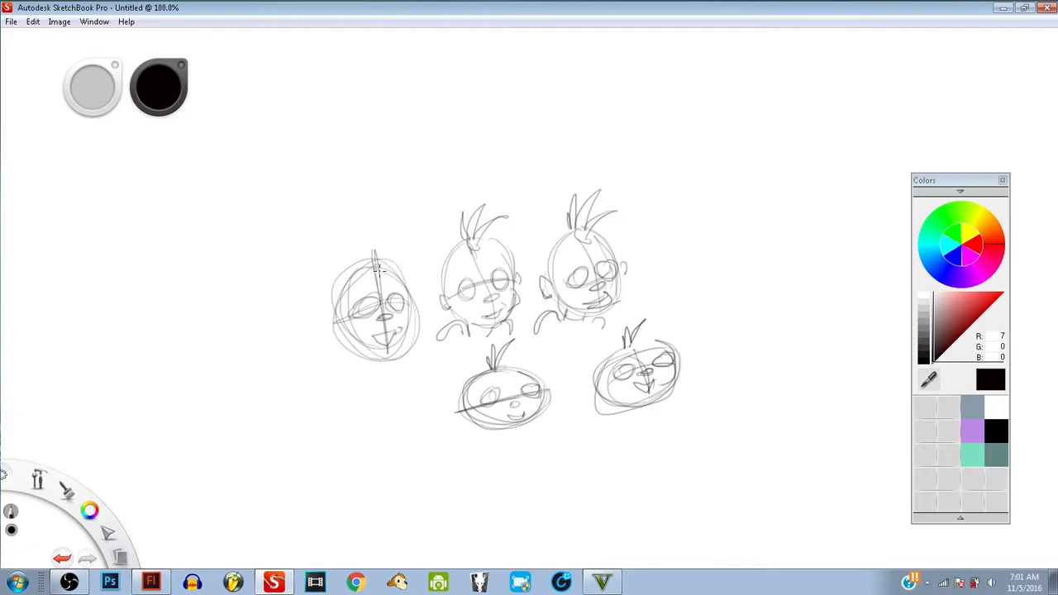
mouse_move(381, 270)
mouse_down()
mouse_move(412, 230)
mouse_move(362, 231)
mouse_up()
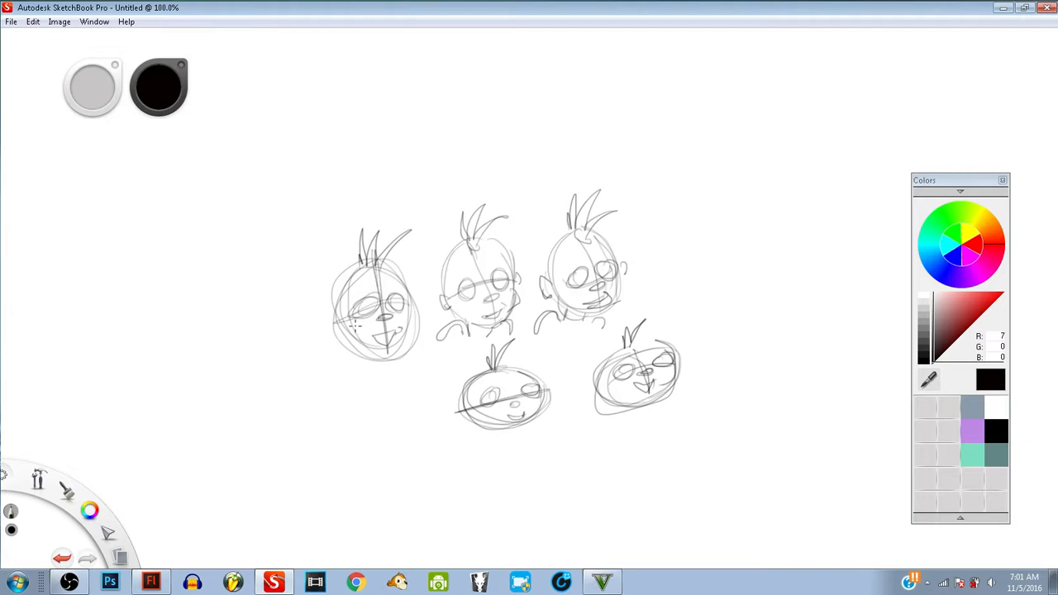
drag(332, 317, 333, 328)
drag(417, 305, 420, 311)
mouse_move(345, 248)
mouse_down()
mouse_move(286, 366)
mouse_move(358, 401)
mouse_up()
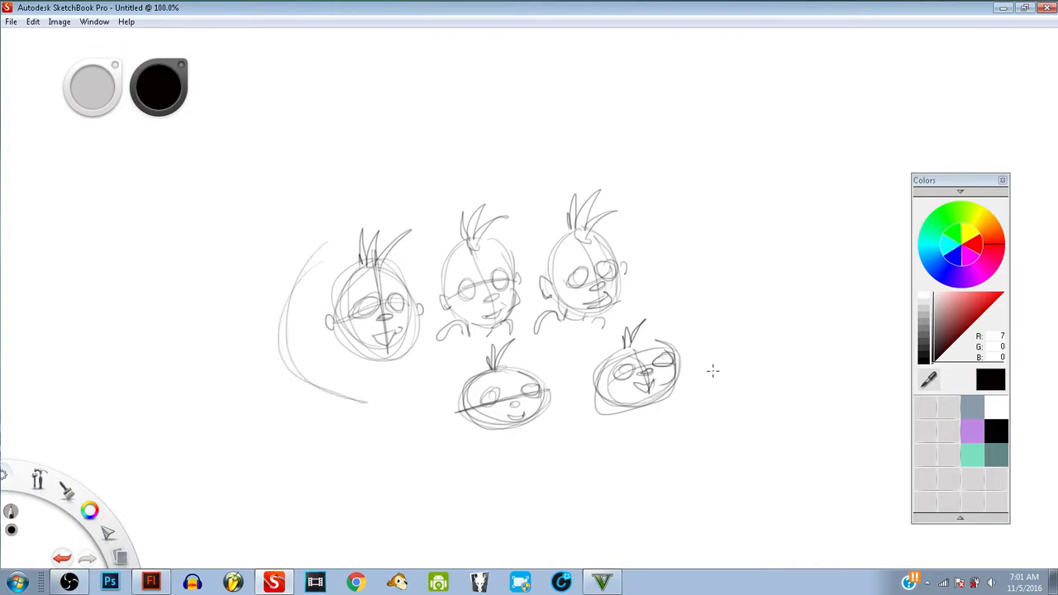
key(ctrl+z)
mouse_move(352, 349)
mouse_down()
mouse_move(348, 358)
mouse_move(348, 344)
mouse_move(345, 354)
mouse_move(400, 364)
mouse_up()
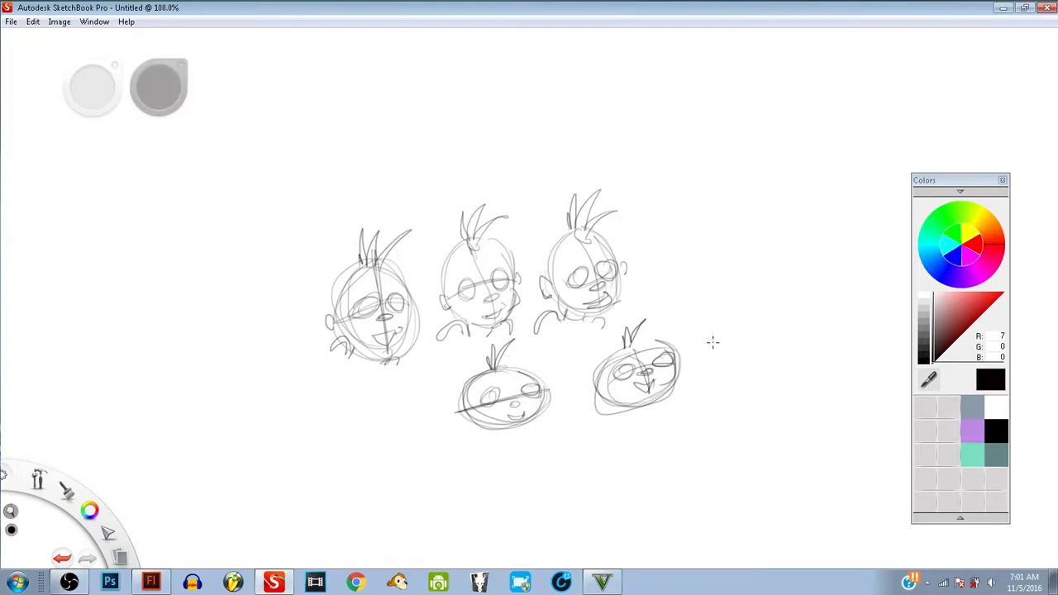
Step: Add small shoulder curves on both sides of the two wide lower heads
key(space)
mouse_move(815, 380)
mouse_down()
mouse_move(815, 421)
mouse_move(801, 433)
mouse_move(823, 440)
mouse_up()
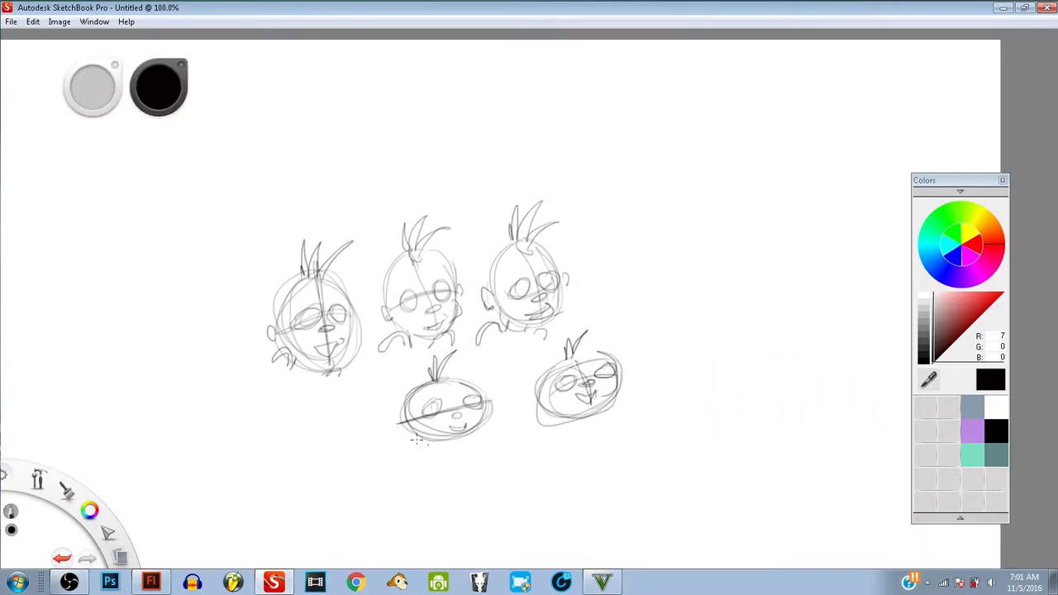
drag(411, 425, 383, 419)
drag(552, 410, 547, 428)
drag(619, 395, 627, 414)
Step: Draw pointed collar and neck lines beneath the three upper heads
drag(296, 373, 307, 383)
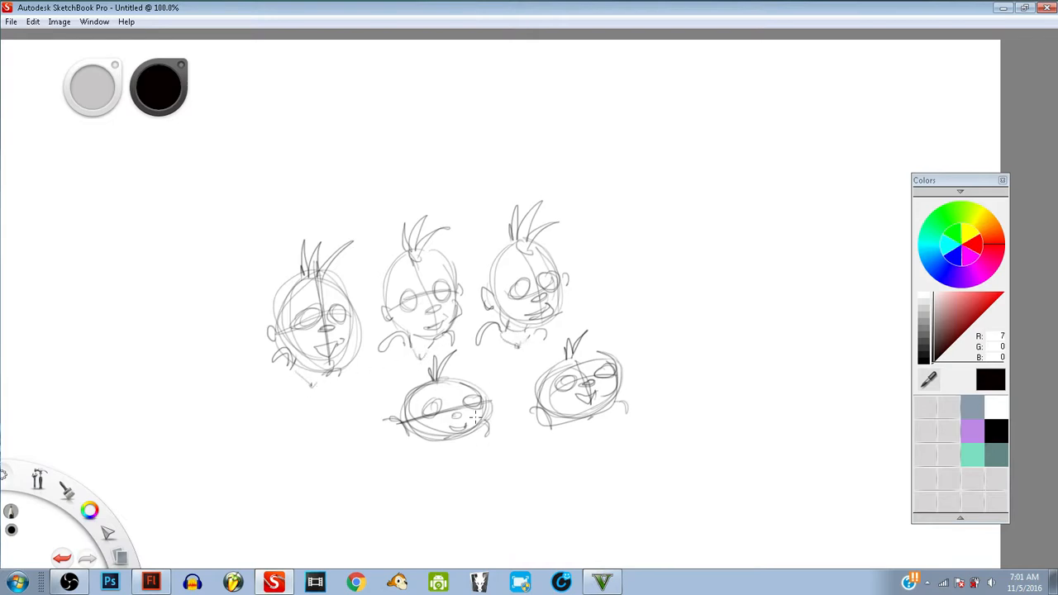
drag(302, 372, 314, 382)
drag(413, 334, 430, 354)
drag(513, 320, 521, 347)
Step: View the computer's system properties, examine the processor and installed memory details, and close the window
key(super)
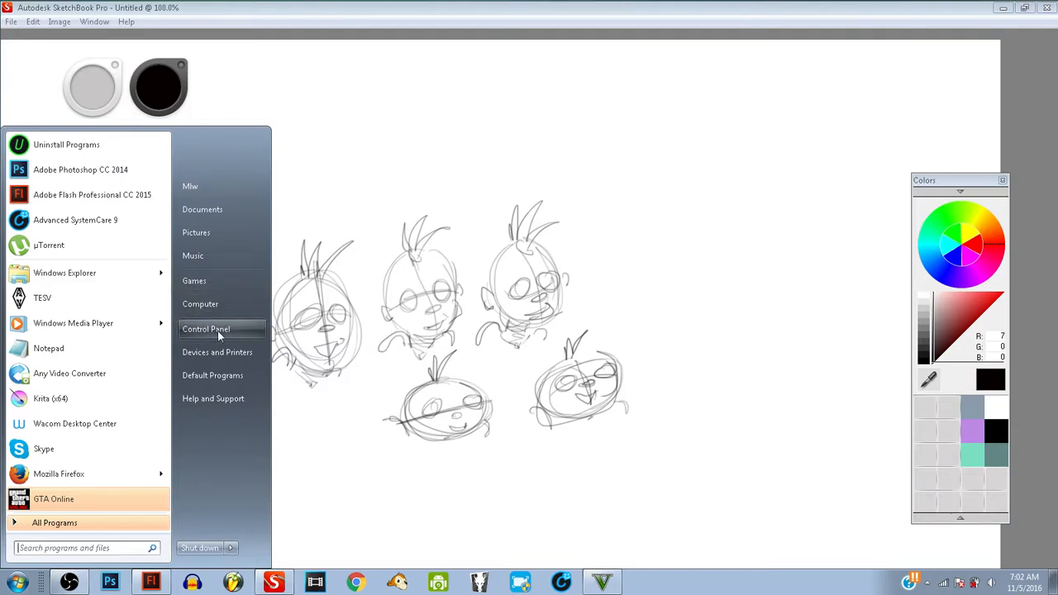
right_click(216, 305)
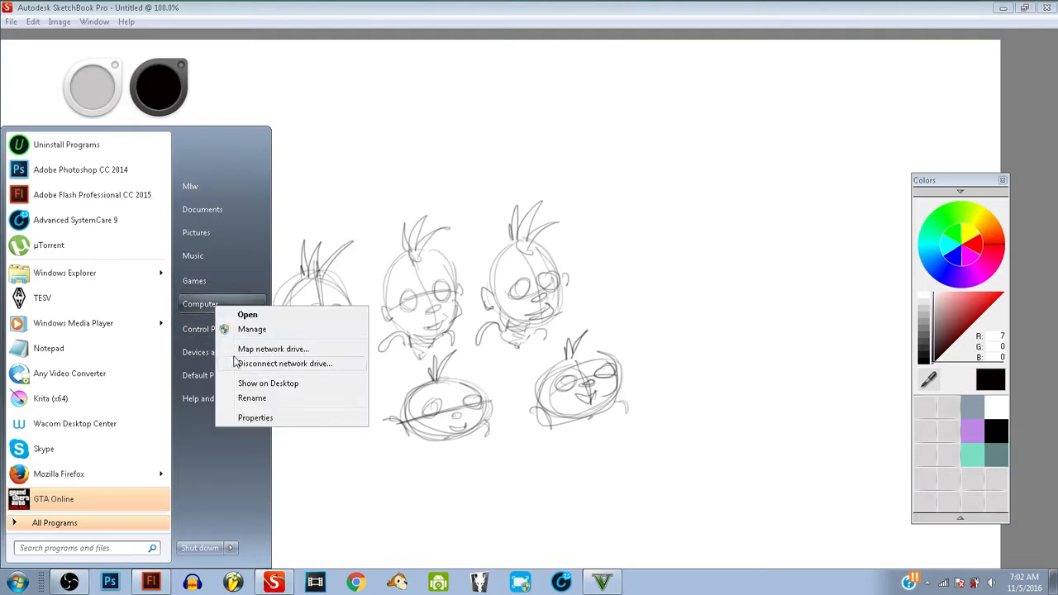
click(254, 419)
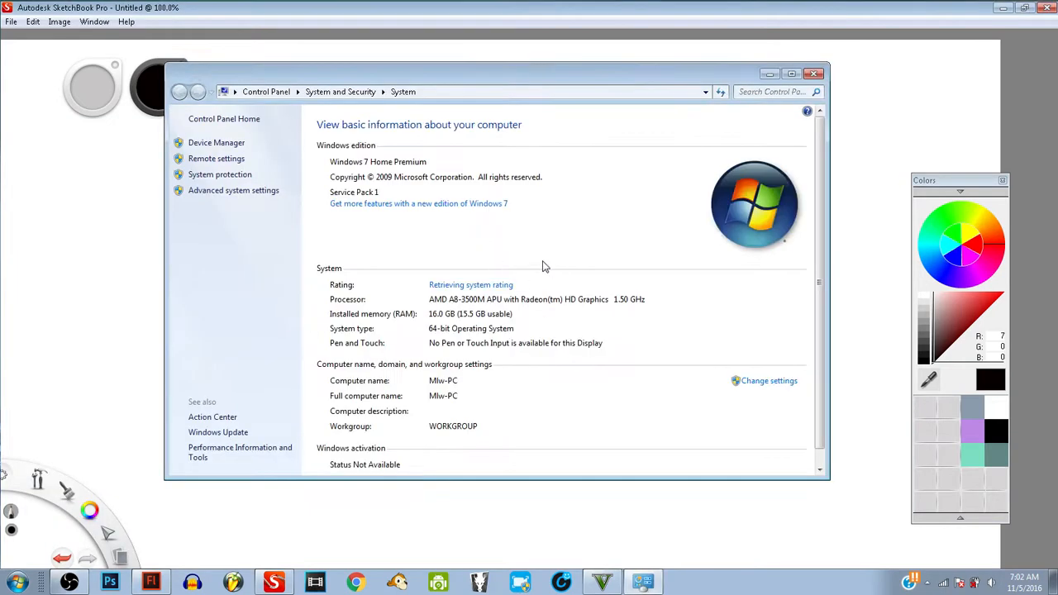
scroll(463, 319, down, 1)
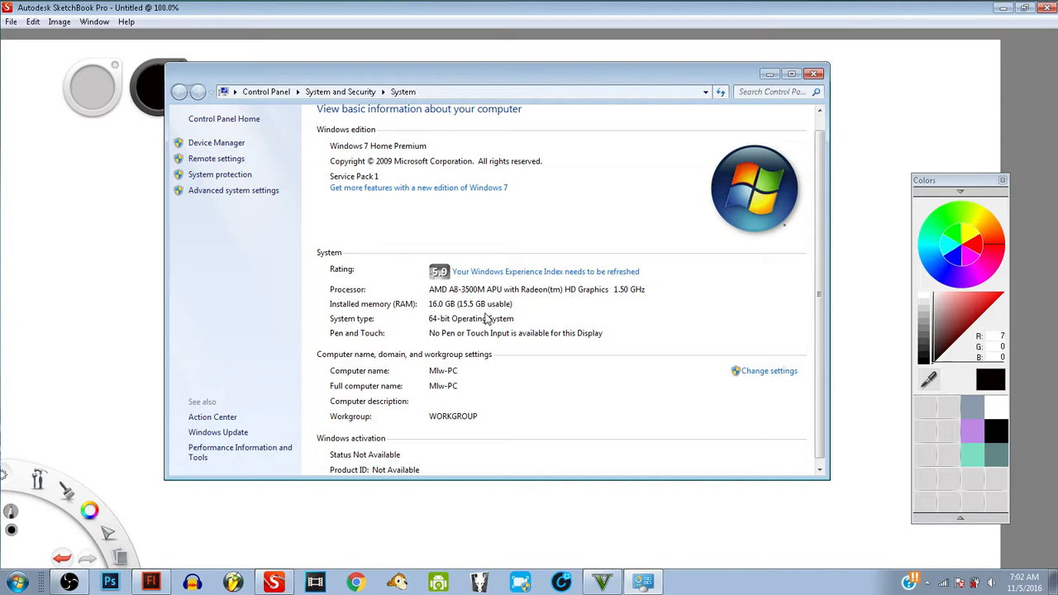
click(815, 73)
Step: Sketch a fourth upper head outline as a rough oval right of the existing row
key(space)
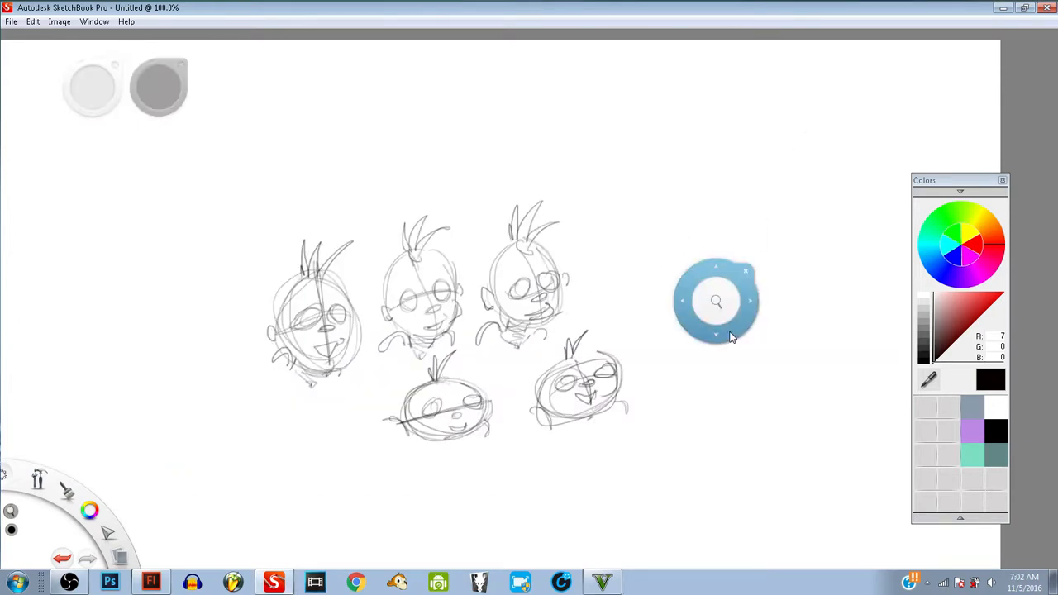
drag(733, 334, 686, 334)
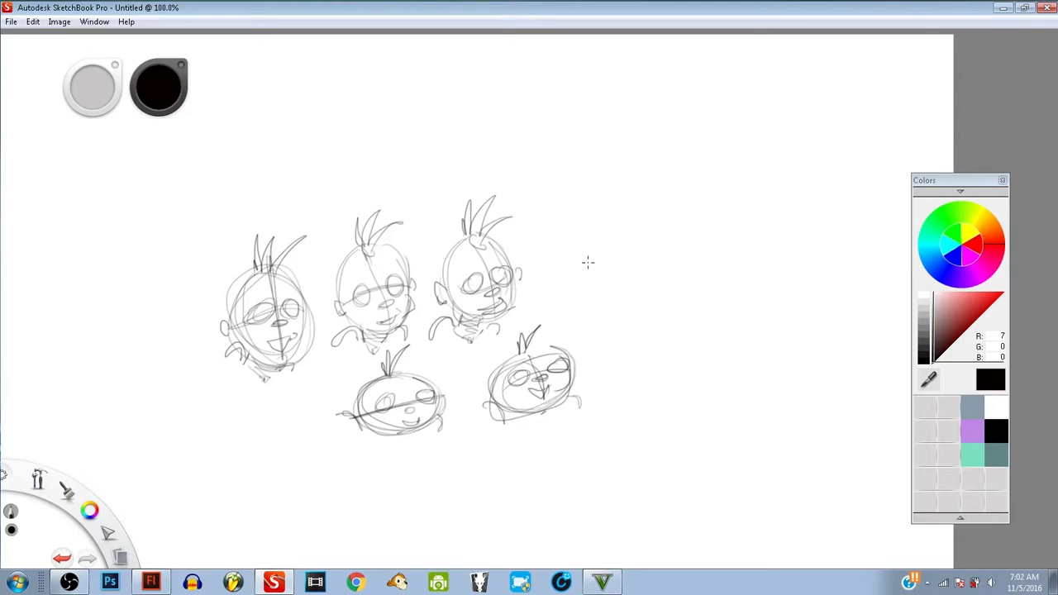
mouse_move(579, 235)
mouse_down()
mouse_move(561, 259)
mouse_move(612, 299)
mouse_move(588, 313)
mouse_move(588, 234)
mouse_move(611, 241)
mouse_move(616, 284)
mouse_move(626, 290)
mouse_move(621, 301)
mouse_move(607, 224)
mouse_move(590, 266)
mouse_move(561, 266)
mouse_move(563, 300)
mouse_move(612, 311)
mouse_up()
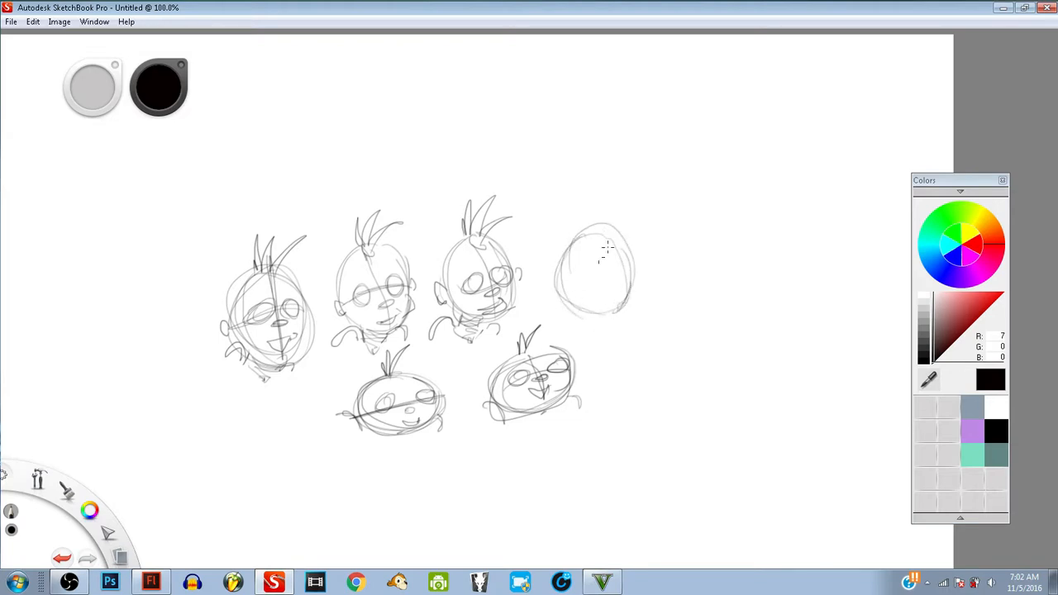
mouse_move(581, 270)
mouse_down()
mouse_move(571, 281)
mouse_move(589, 263)
mouse_move(616, 273)
mouse_move(634, 263)
mouse_up()
key(ctrl+z)
key(ctrl+z)
key(ctrl+z)
key(ctrl+z)
key(ctrl+z)
Step: Fill in the rightmost head with a centre line, eyes, nose, smiling mouth, ears and short neck and shoulder lines
mouse_move(588, 260)
mouse_down()
mouse_move(614, 284)
mouse_move(571, 301)
mouse_move(608, 317)
mouse_move(622, 310)
mouse_move(602, 314)
mouse_move(573, 284)
mouse_move(618, 288)
mouse_move(597, 284)
mouse_move(626, 277)
mouse_up()
mouse_move(600, 231)
mouse_down()
mouse_move(590, 287)
mouse_move(574, 292)
mouse_move(625, 287)
mouse_move(617, 275)
mouse_move(632, 271)
mouse_move(631, 281)
mouse_move(617, 279)
mouse_move(611, 303)
mouse_move(597, 301)
mouse_move(619, 296)
mouse_move(562, 296)
mouse_up()
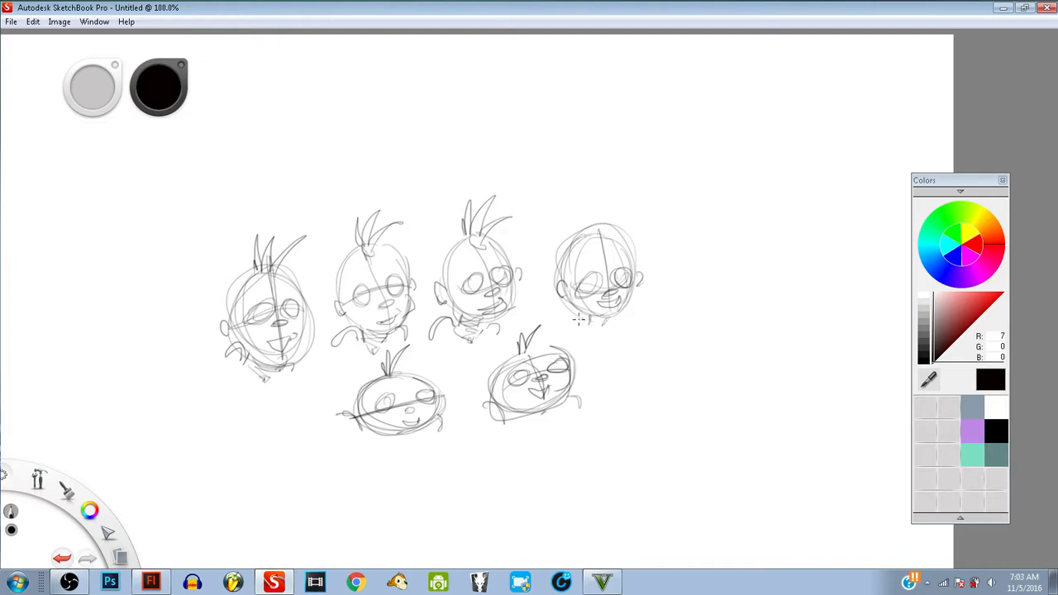
mouse_move(579, 321)
mouse_down()
mouse_move(560, 342)
mouse_move(569, 320)
mouse_move(619, 324)
mouse_up()
Step: Draw a tuft of spiky hair strands on top of the fourth head in the upper row
key(space)
drag(766, 291, 732, 299)
drag(569, 252, 602, 212)
drag(602, 212, 571, 246)
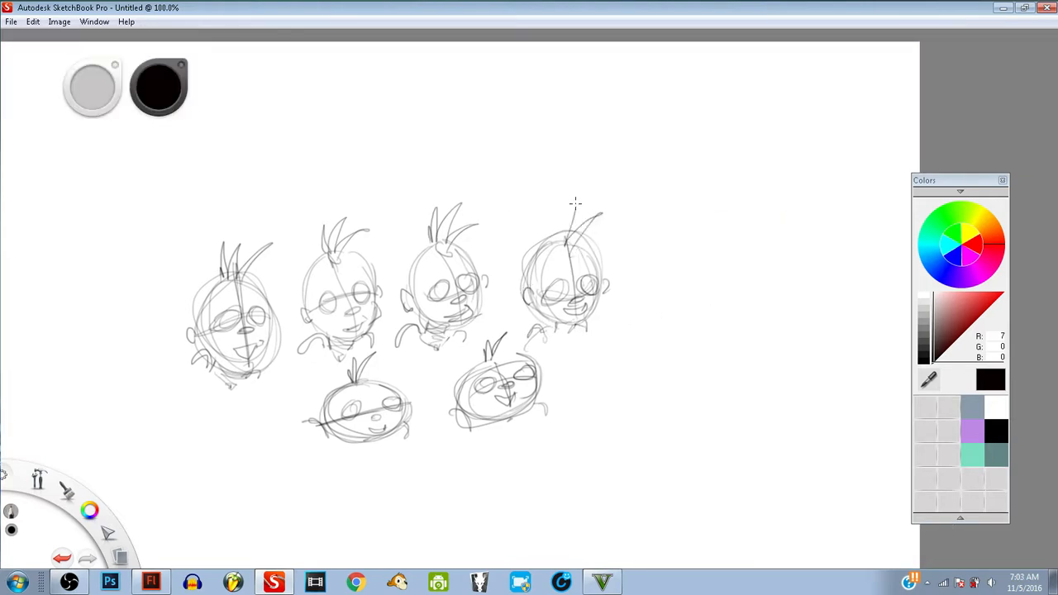
drag(575, 202, 563, 240)
drag(556, 213, 564, 247)
key(space)
drag(653, 282, 678, 282)
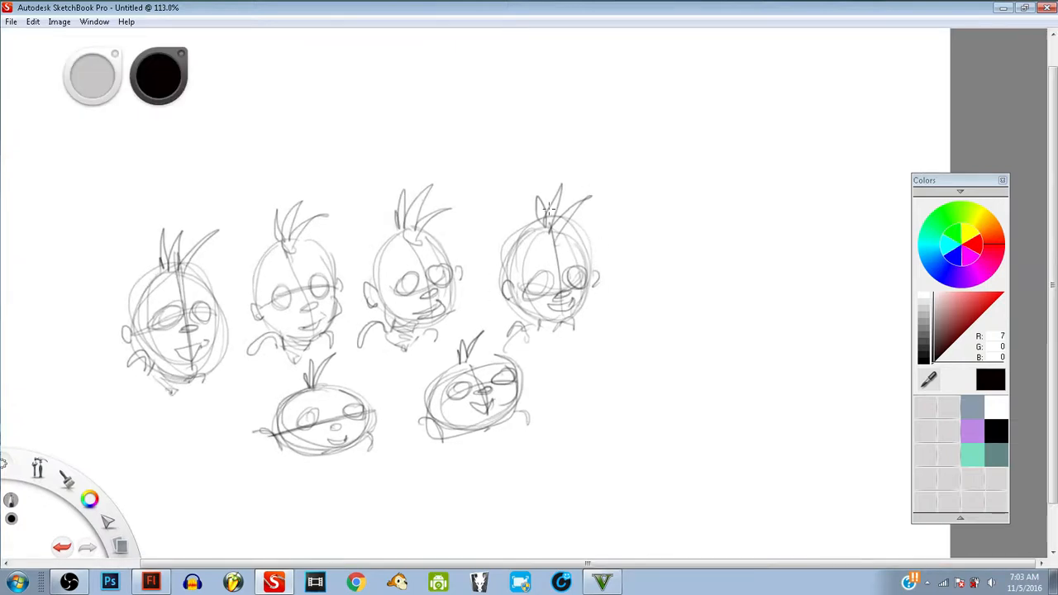
Step: Sketch a fifth head beside the fourth, using a round cranium with a wide jaw oval overlapping its lower edge
key(space)
drag(763, 338, 711, 340)
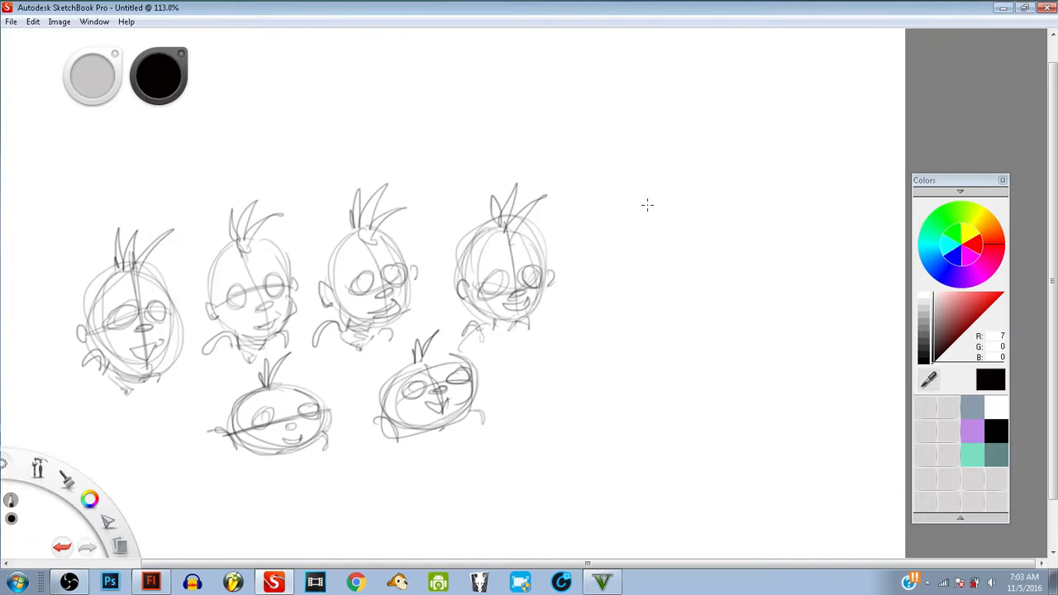
drag(613, 219, 660, 296)
mouse_move(653, 210)
mouse_down()
mouse_move(678, 274)
mouse_move(683, 247)
mouse_move(687, 318)
mouse_move(615, 309)
mouse_move(612, 277)
mouse_move(663, 326)
mouse_move(613, 305)
mouse_move(691, 296)
mouse_move(686, 289)
mouse_move(681, 312)
mouse_move(677, 229)
mouse_move(615, 297)
mouse_move(683, 288)
mouse_move(637, 300)
mouse_up()
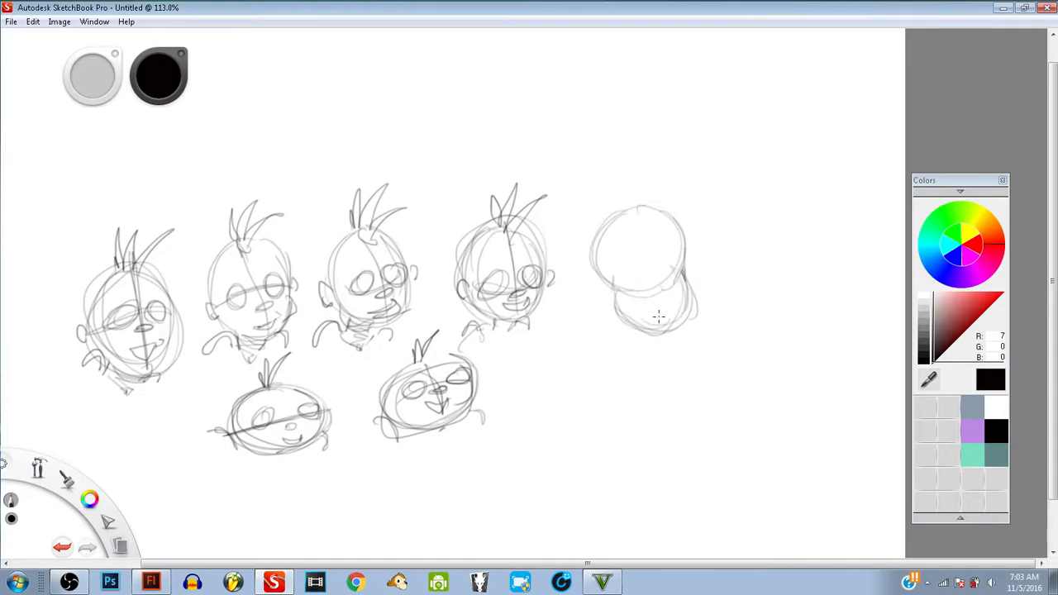
Step: Complete the fifth head with a centre line, frowning brows, eyes, nose, smile, spiky hair, ear and shoulder curves
mouse_move(648, 207)
mouse_down()
mouse_move(659, 245)
mouse_move(644, 297)
mouse_move(678, 263)
mouse_move(628, 274)
mouse_move(644, 265)
mouse_move(652, 282)
mouse_move(679, 267)
mouse_move(662, 275)
mouse_move(635, 260)
mouse_move(664, 245)
mouse_move(675, 286)
mouse_move(643, 305)
mouse_move(673, 309)
mouse_up()
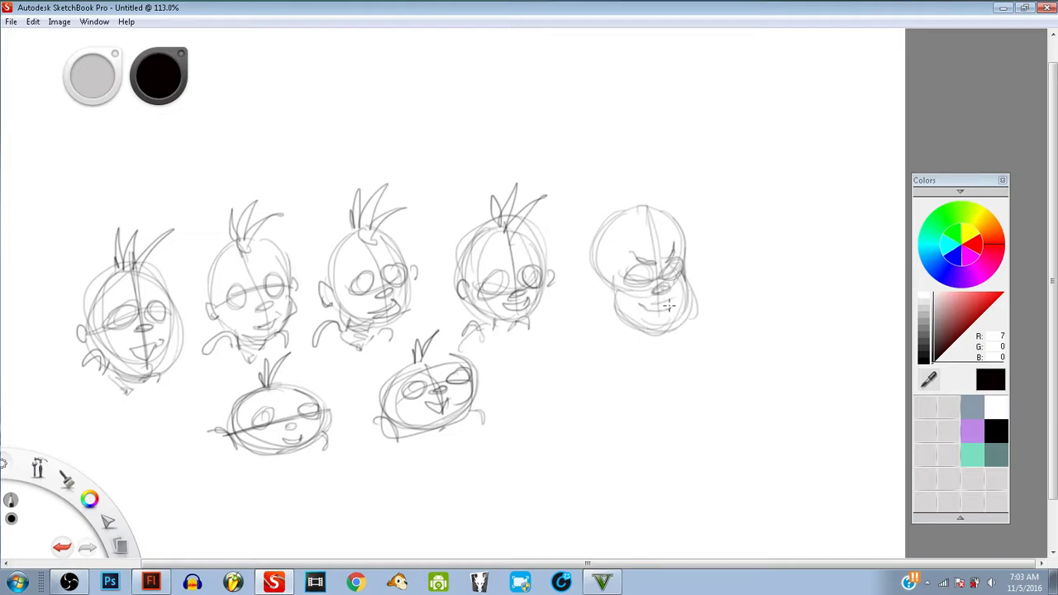
mouse_move(655, 208)
mouse_down()
mouse_move(675, 187)
mouse_move(656, 205)
mouse_move(657, 175)
mouse_move(642, 211)
mouse_up()
mouse_move(613, 315)
mouse_down()
mouse_move(591, 300)
mouse_move(614, 283)
mouse_up()
drag(693, 301, 699, 322)
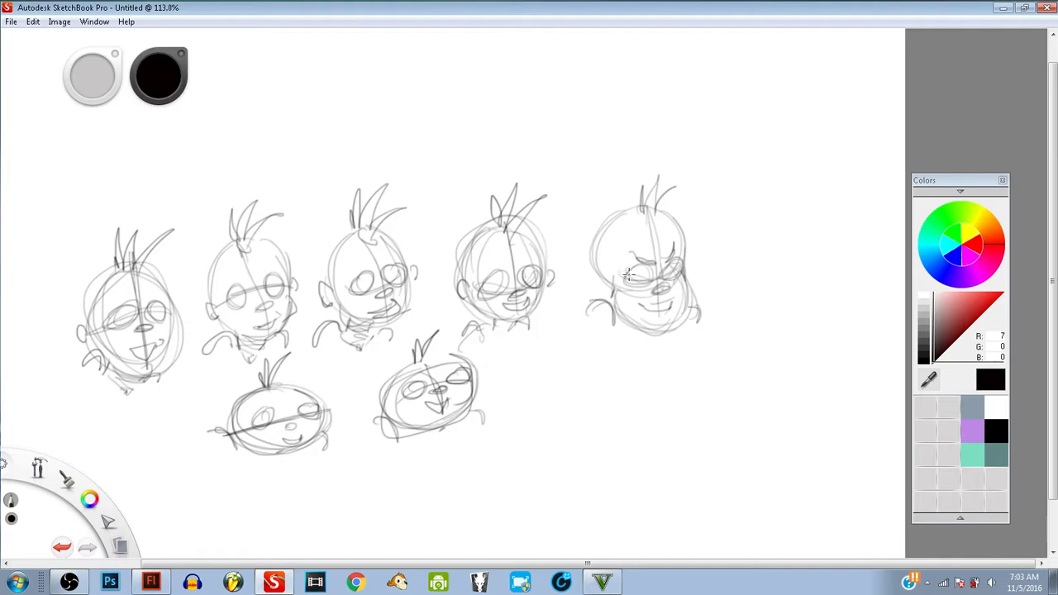
mouse_move(614, 284)
mouse_down()
mouse_move(605, 277)
mouse_move(603, 298)
mouse_move(610, 276)
mouse_up()
drag(635, 205, 596, 273)
drag(672, 215, 679, 239)
drag(704, 323, 759, 334)
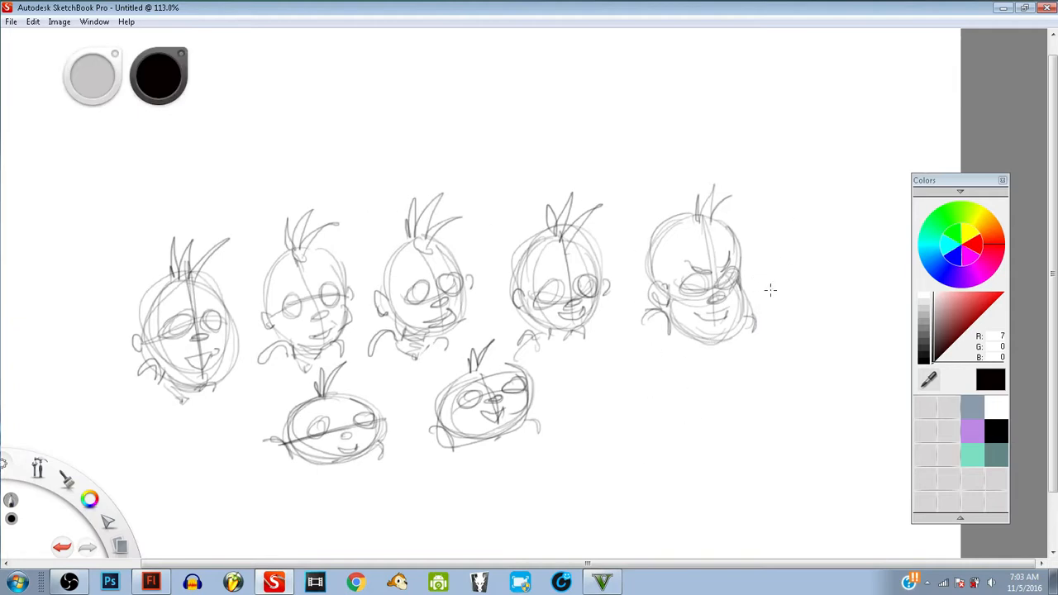
key(space)
drag(792, 305, 745, 300)
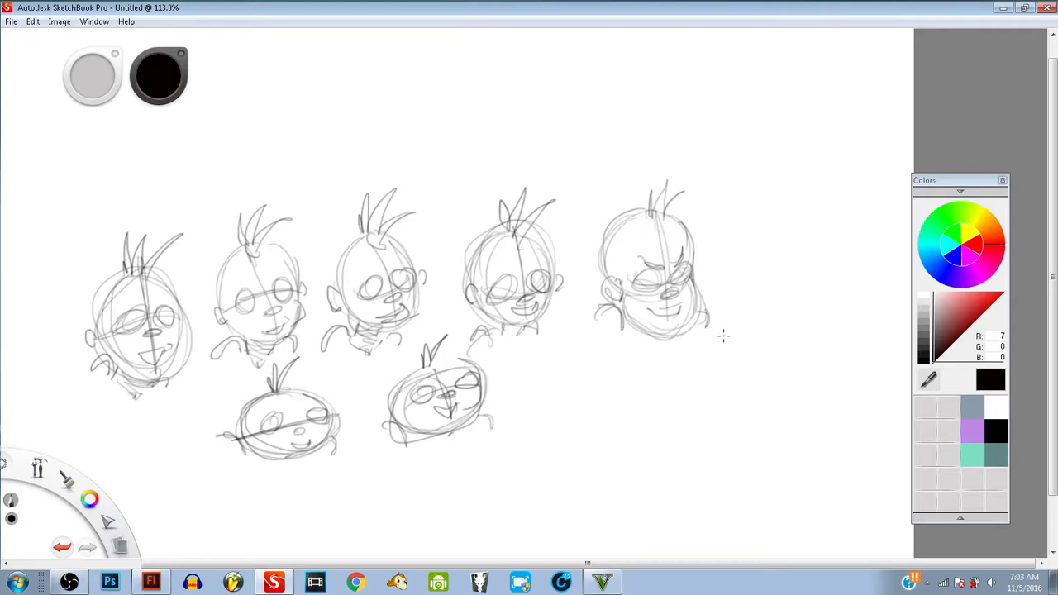
mouse_move(678, 339)
mouse_down()
mouse_move(655, 372)
mouse_move(674, 372)
mouse_up()
drag(602, 337, 604, 368)
drag(592, 333, 596, 373)
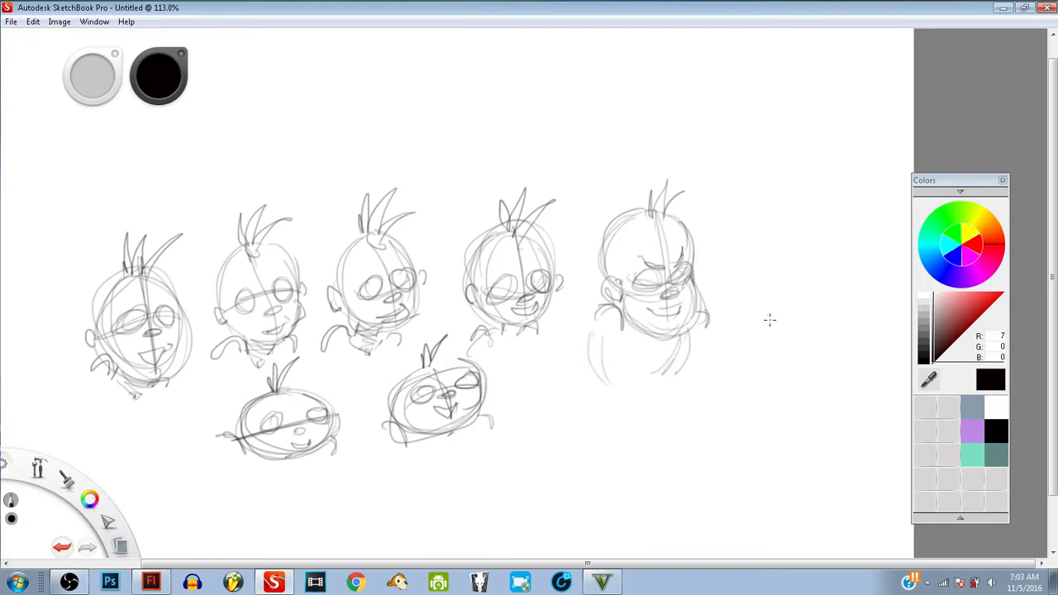
key(ctrl+z)
key(ctrl+z)
key(ctrl+z)
key(ctrl+z)
key(ctrl+z)
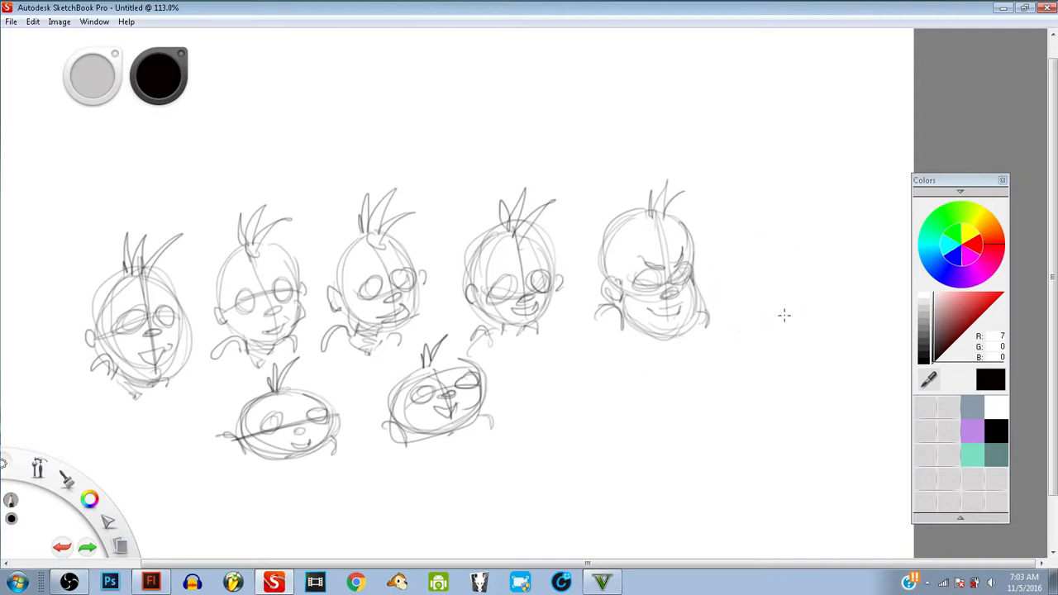
Step: Sketch a sixth head at the end of the row as a tall oval with a wide, tilted muzzle oval overlapping its lower half
drag(784, 315, 842, 331)
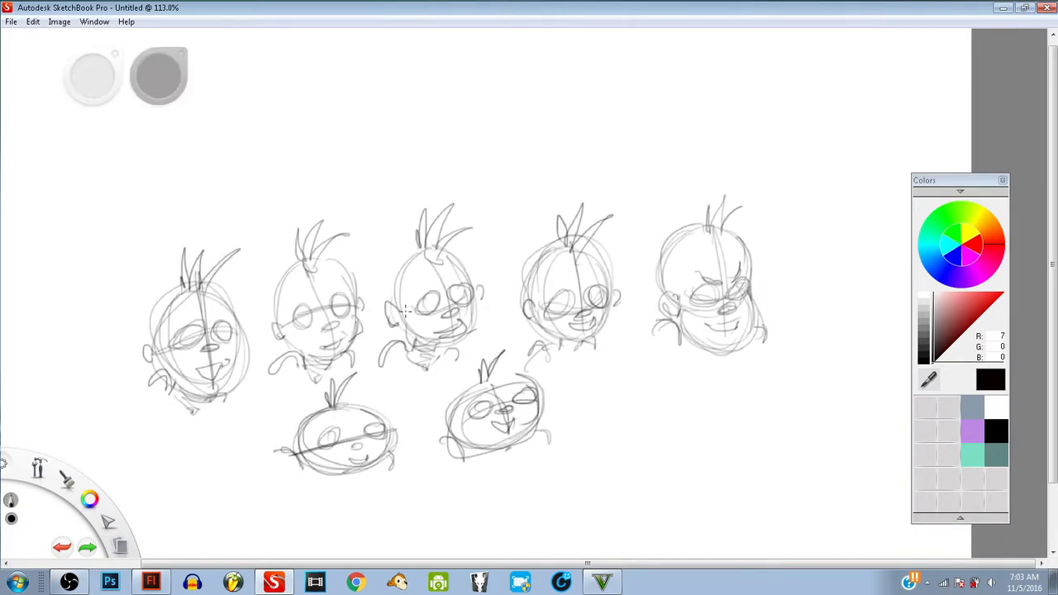
drag(371, 352, 547, 344)
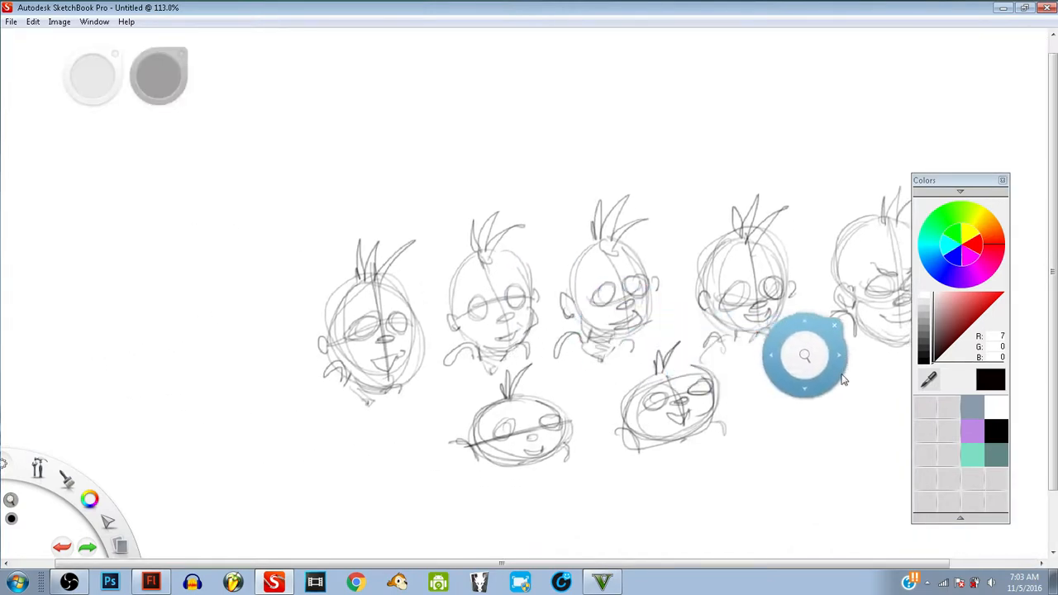
drag(843, 379, 598, 371)
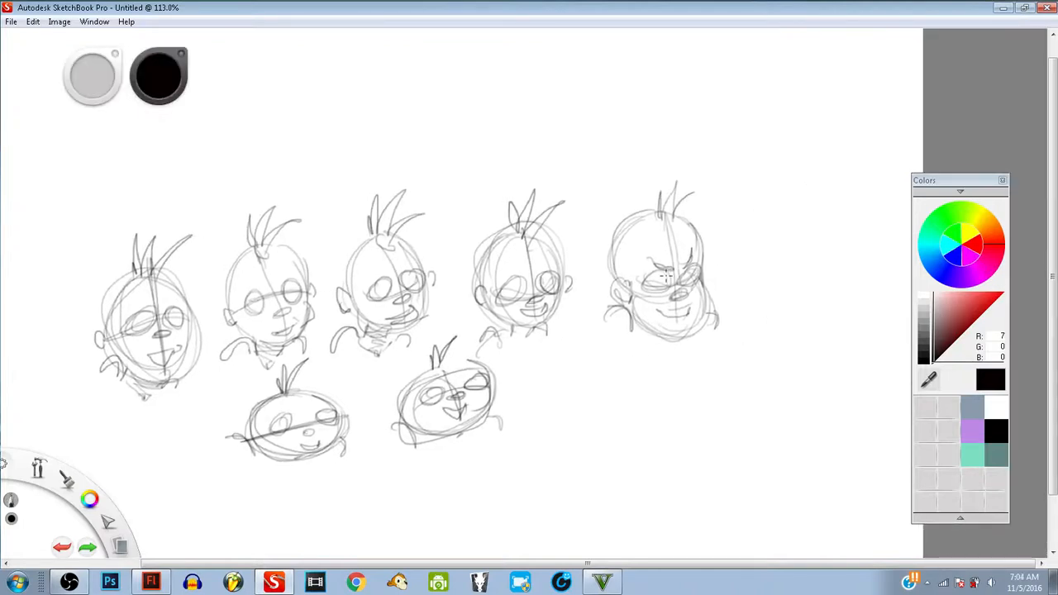
mouse_move(781, 220)
mouse_down()
mouse_move(748, 292)
mouse_move(757, 254)
mouse_move(785, 321)
mouse_move(768, 302)
mouse_move(812, 276)
mouse_move(824, 282)
mouse_move(806, 229)
mouse_move(829, 275)
mouse_move(740, 269)
mouse_move(813, 282)
mouse_move(744, 268)
mouse_move(815, 255)
mouse_move(778, 315)
mouse_move(761, 228)
mouse_move(814, 308)
mouse_up()
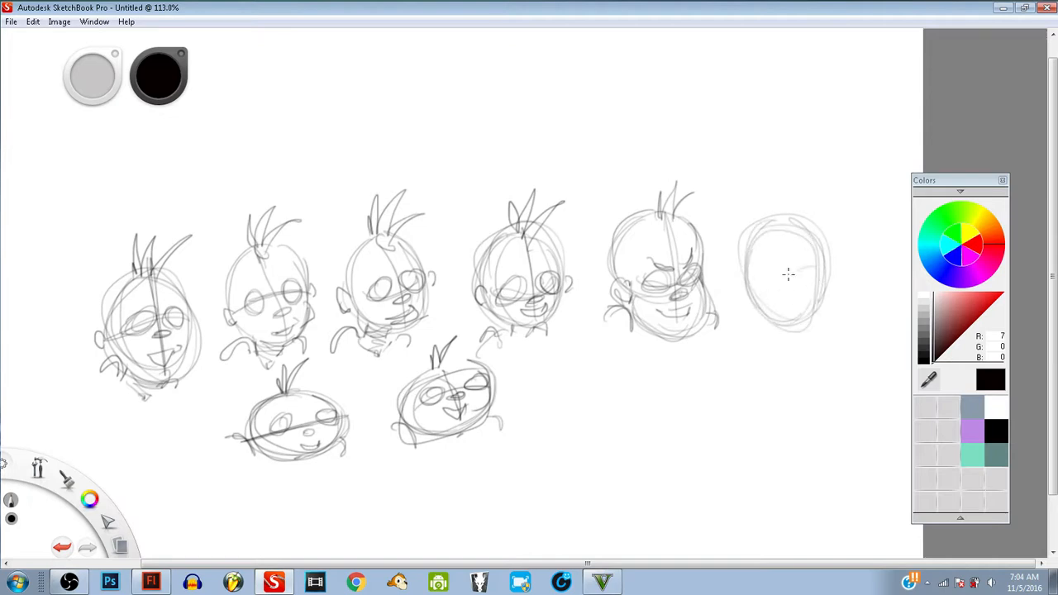
mouse_move(788, 274)
mouse_down()
mouse_move(791, 326)
mouse_move(796, 271)
mouse_move(838, 286)
mouse_move(789, 324)
mouse_move(783, 280)
mouse_up()
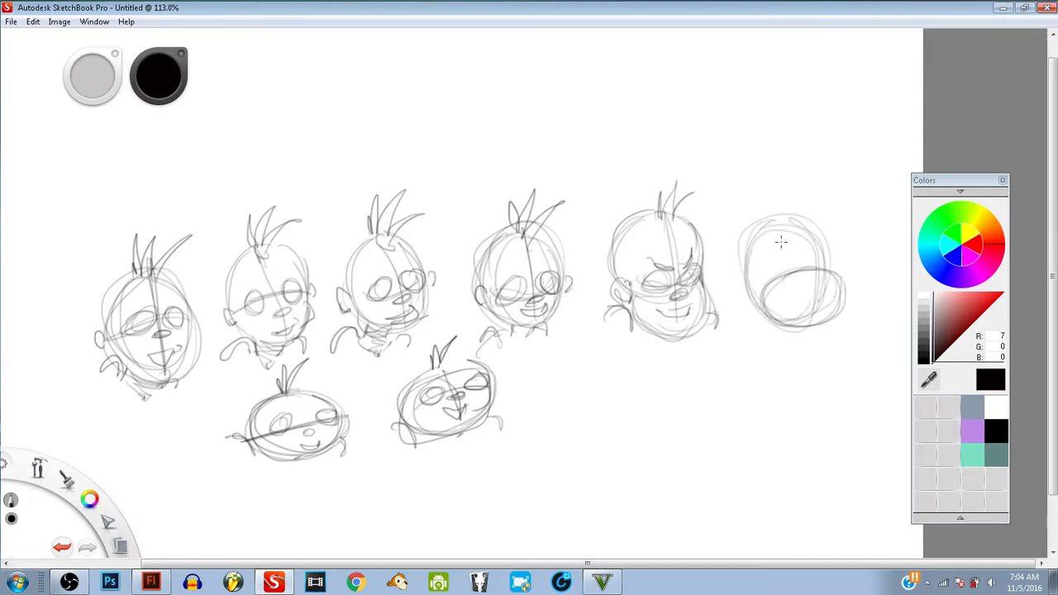
Step: Fill in the sixth head with a centre line, angry brows, eyes, wide smile, ears, hair tuft and shoulder curves
drag(778, 217, 815, 324)
mouse_move(761, 275)
mouse_down()
mouse_move(809, 278)
mouse_move(826, 256)
mouse_move(791, 269)
mouse_move(818, 258)
mouse_move(805, 266)
mouse_move(782, 249)
mouse_move(815, 242)
mouse_move(796, 271)
mouse_move(814, 276)
mouse_move(788, 297)
mouse_move(823, 294)
mouse_up()
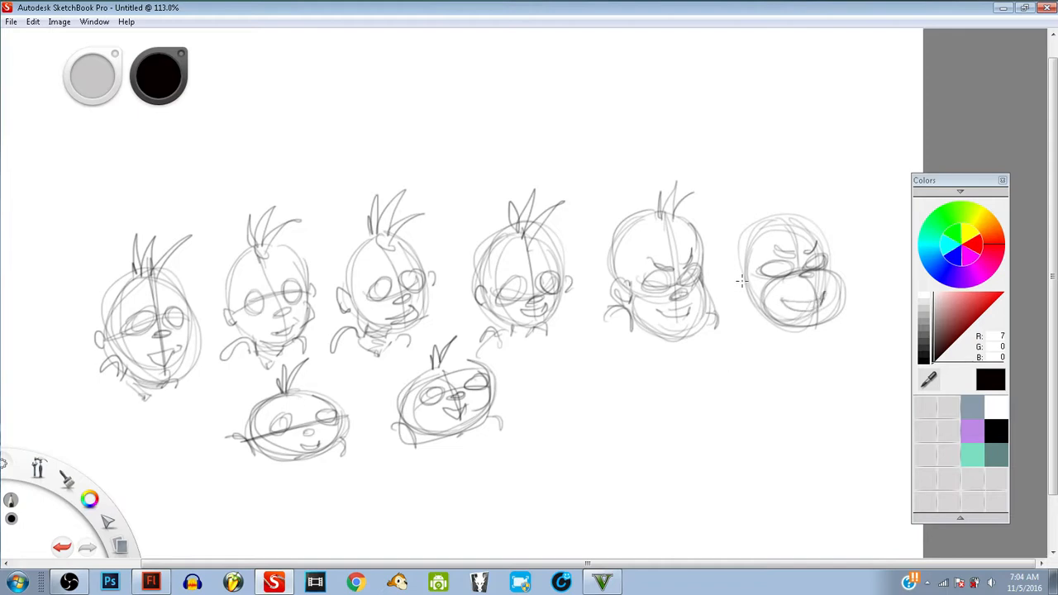
drag(746, 269, 744, 288)
mouse_move(782, 222)
mouse_down()
mouse_move(800, 197)
mouse_move(777, 188)
mouse_up()
drag(826, 262, 826, 270)
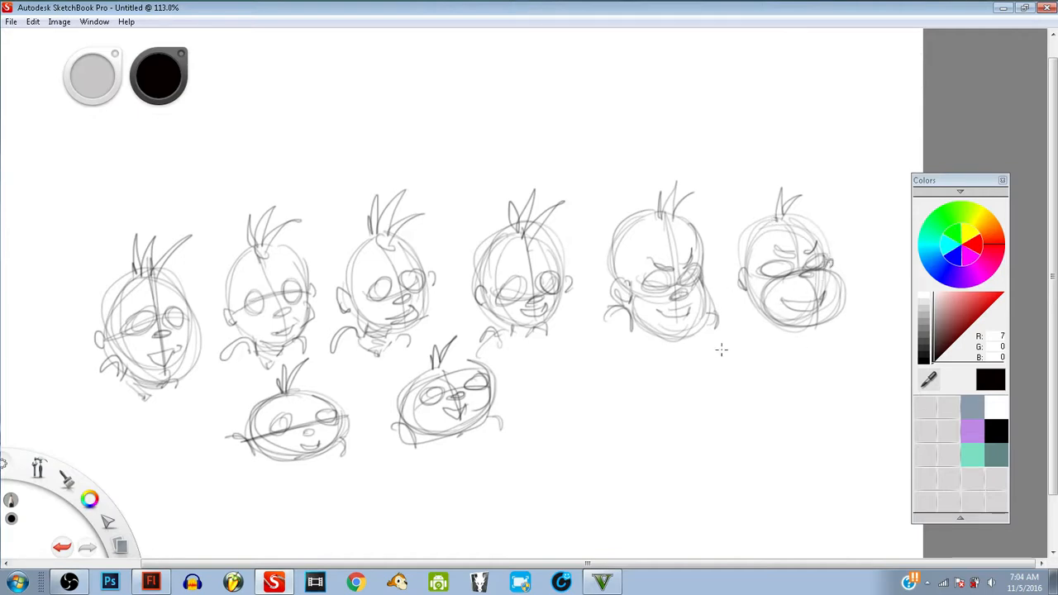
drag(740, 296, 728, 327)
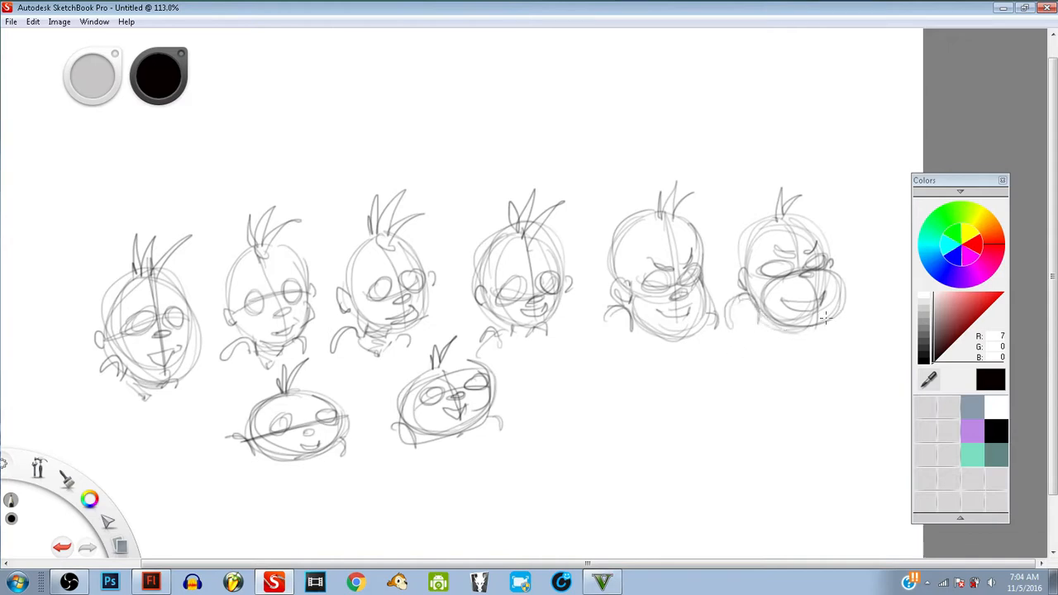
drag(828, 309, 837, 318)
Step: Sketch a large enlarged eye above the fifth and sixth heads, with an oval eyeball, a narrow iris and a pupil
drag(690, 333, 584, 399)
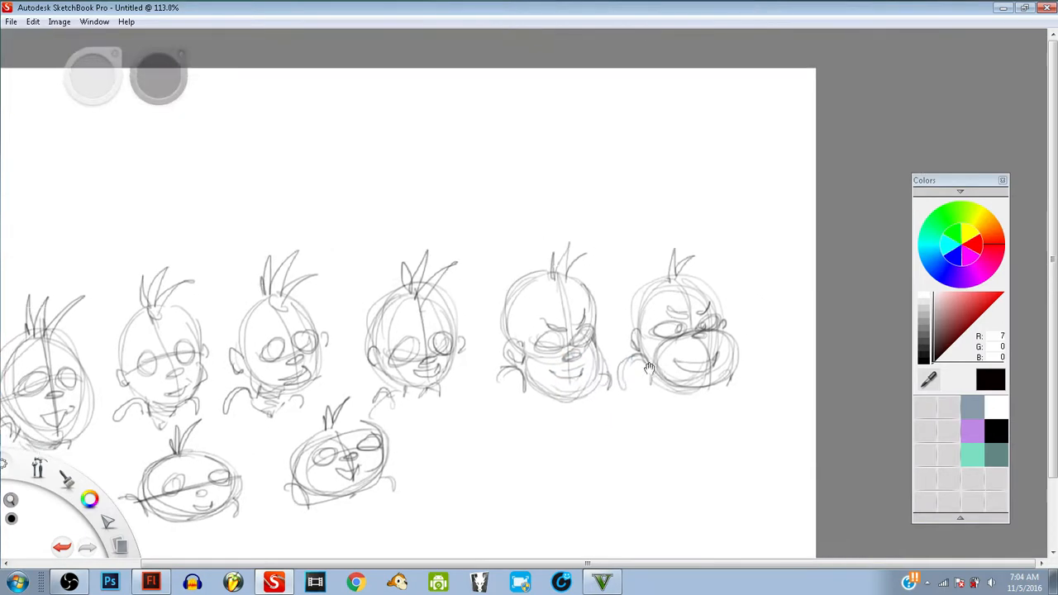
drag(672, 271, 723, 292)
drag(661, 180, 666, 260)
mouse_move(623, 233)
mouse_down()
mouse_move(700, 175)
mouse_move(708, 229)
mouse_up()
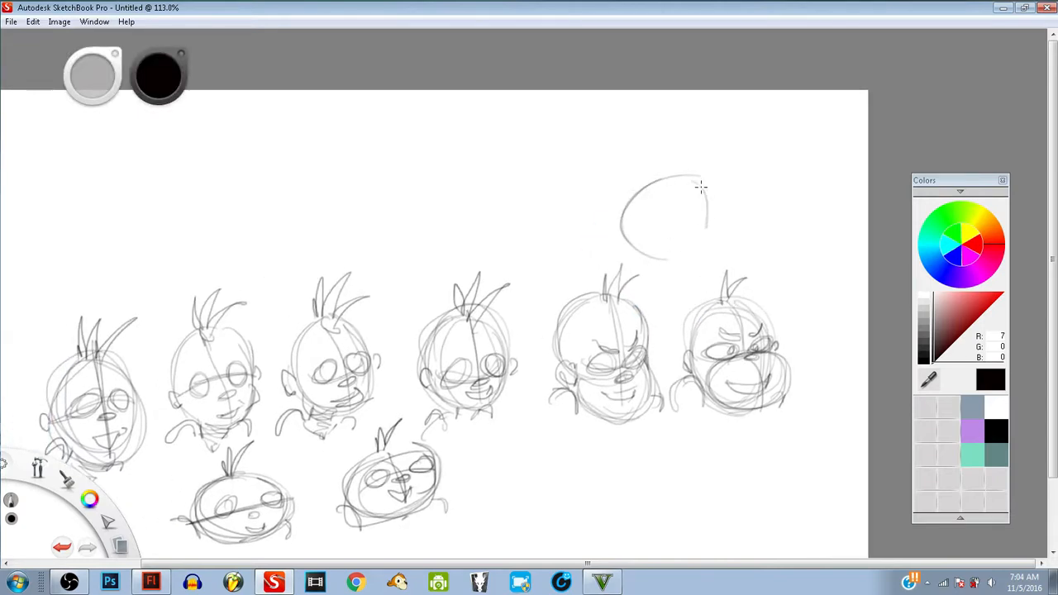
drag(696, 180, 711, 232)
mouse_move(653, 258)
mouse_down()
mouse_move(709, 231)
mouse_move(693, 245)
mouse_up()
mouse_move(687, 199)
mouse_down()
mouse_move(683, 232)
mouse_move(693, 225)
mouse_move(683, 218)
mouse_up()
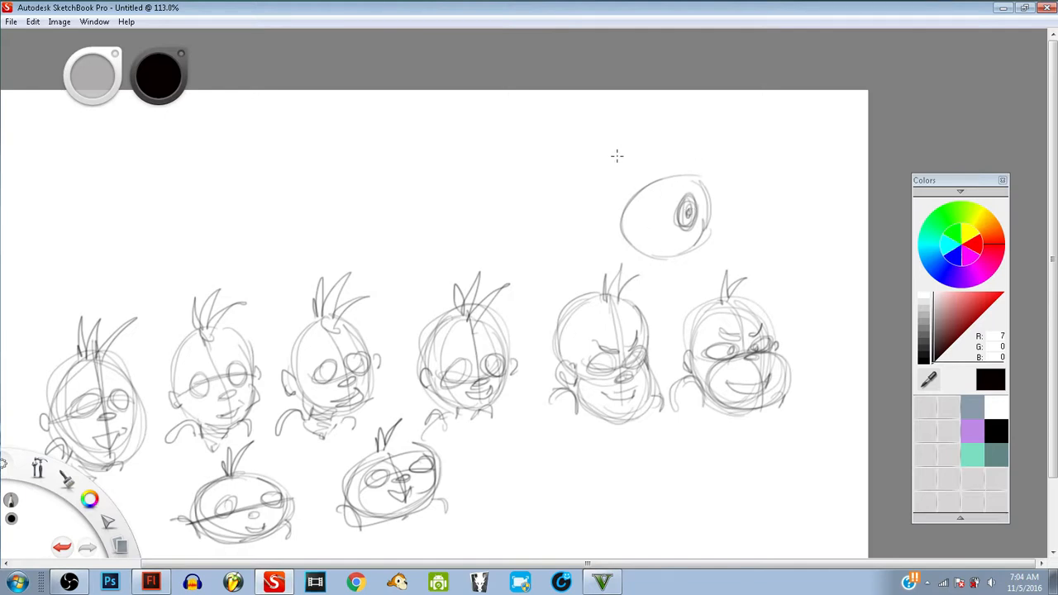
Step: Draw a thick hatched eyebrow above the large eye and add eyelid crease lines around the eyeball
mouse_move(653, 132)
mouse_down()
mouse_move(725, 152)
mouse_move(666, 144)
mouse_move(730, 153)
mouse_move(725, 174)
mouse_move(650, 144)
mouse_move(726, 134)
mouse_up()
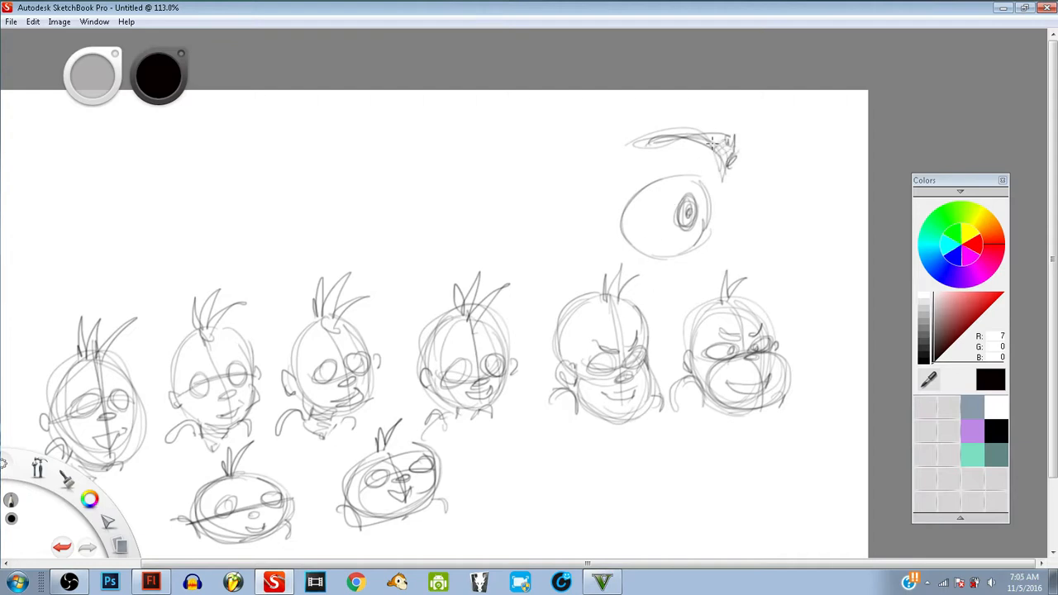
mouse_move(711, 143)
mouse_down()
mouse_move(701, 131)
mouse_move(658, 143)
mouse_up()
mouse_move(701, 173)
mouse_down()
mouse_move(718, 209)
mouse_move(689, 164)
mouse_move(660, 173)
mouse_move(721, 180)
mouse_up()
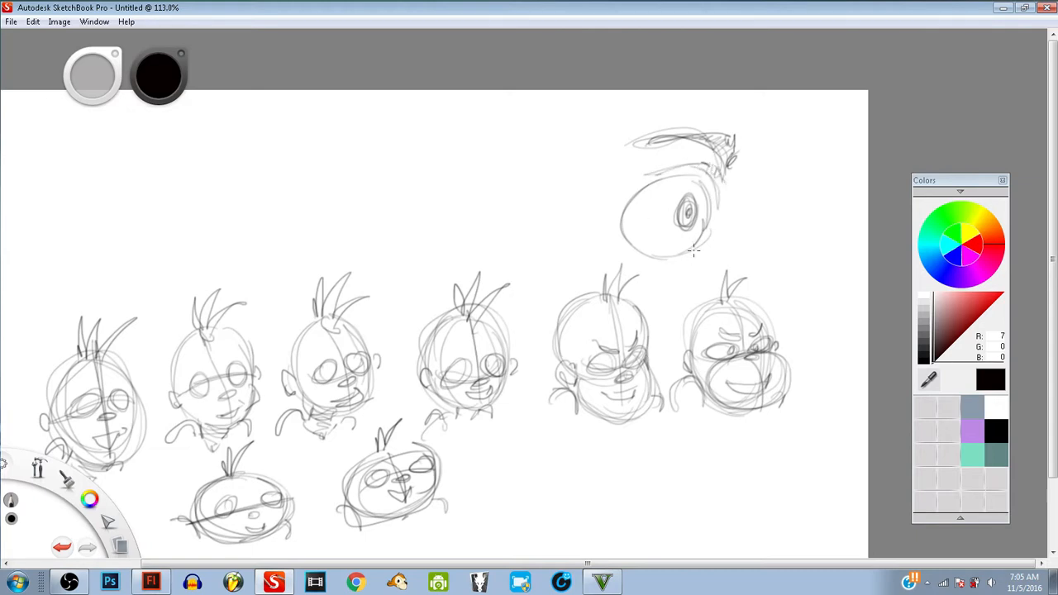
mouse_move(705, 235)
mouse_down()
mouse_move(676, 266)
mouse_move(686, 265)
mouse_up()
drag(732, 167, 741, 150)
Step: Darken and reshape the outline of the large eye with heavier strokes along its upper and lower lids
key(space)
drag(685, 301, 697, 287)
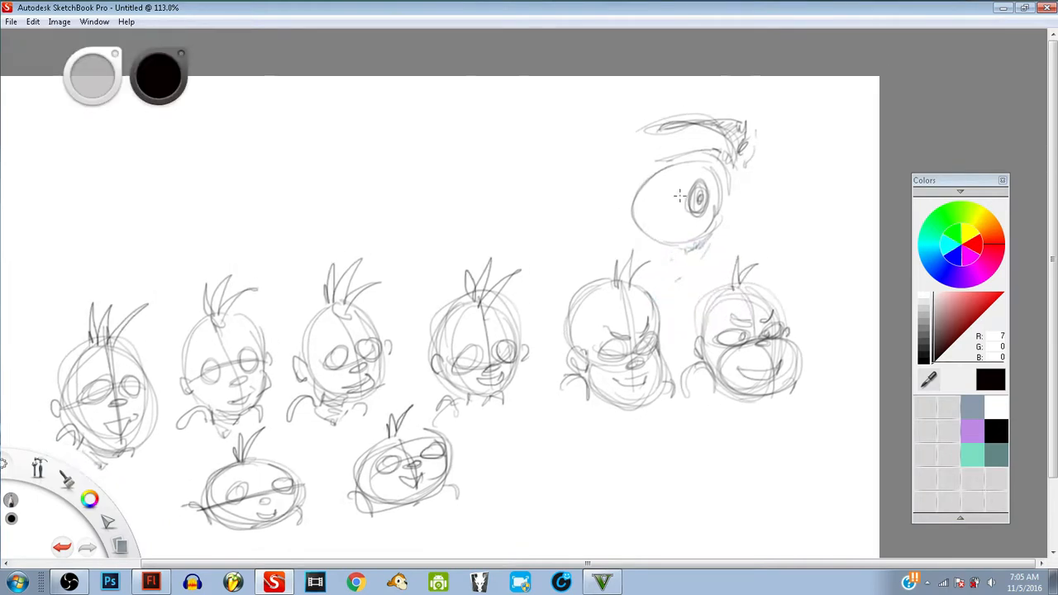
mouse_move(689, 160)
mouse_down()
mouse_move(633, 202)
mouse_move(710, 160)
mouse_move(713, 186)
mouse_up()
mouse_move(689, 199)
mouse_down()
mouse_move(653, 222)
mouse_move(641, 200)
mouse_move(694, 224)
mouse_move(723, 191)
mouse_up()
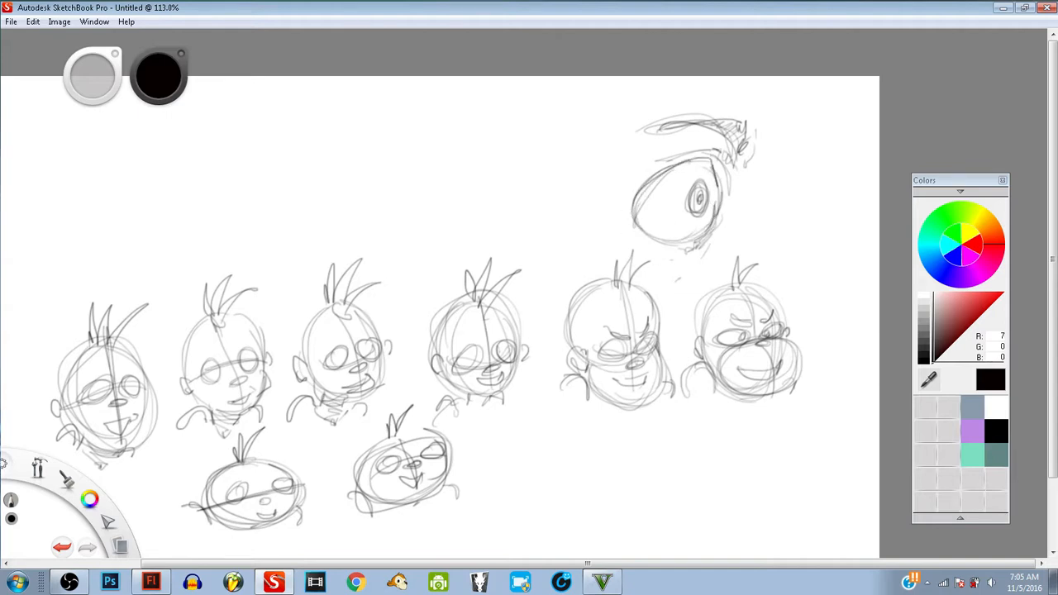
mouse_move(682, 163)
mouse_down()
mouse_move(685, 171)
mouse_move(714, 156)
mouse_move(723, 192)
mouse_up()
mouse_move(643, 192)
mouse_down()
mouse_move(664, 242)
mouse_move(684, 244)
mouse_up()
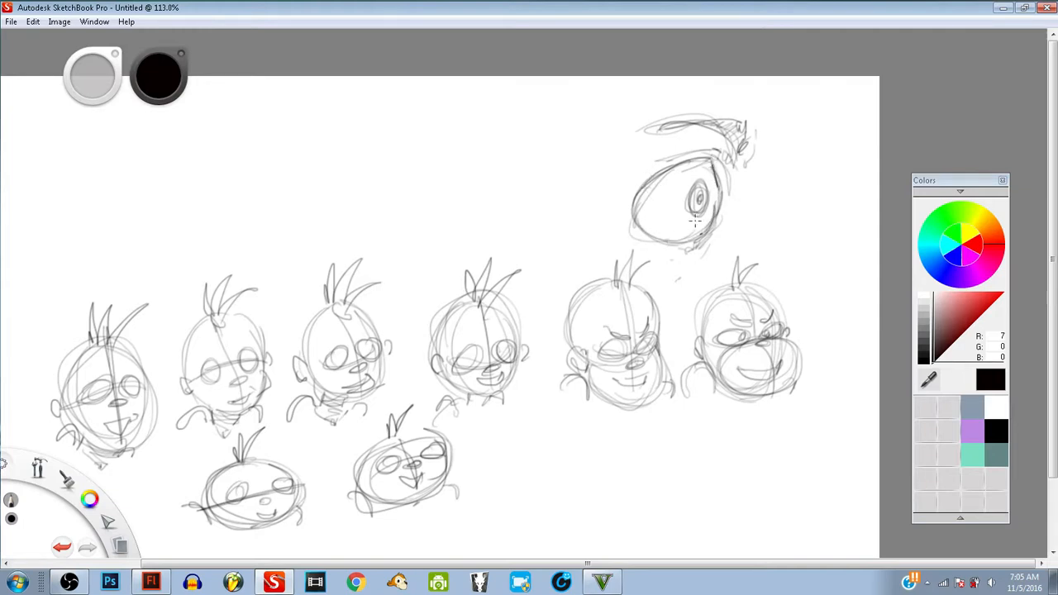
Step: Sketch a wide round head beside the large eye, with sideways-looking eyes, a brow line, nose, frowning mouth and ears
drag(547, 142, 609, 196)
mouse_move(535, 171)
mouse_down()
mouse_move(620, 194)
mouse_move(597, 155)
mouse_move(559, 224)
mouse_move(535, 207)
mouse_move(607, 206)
mouse_up()
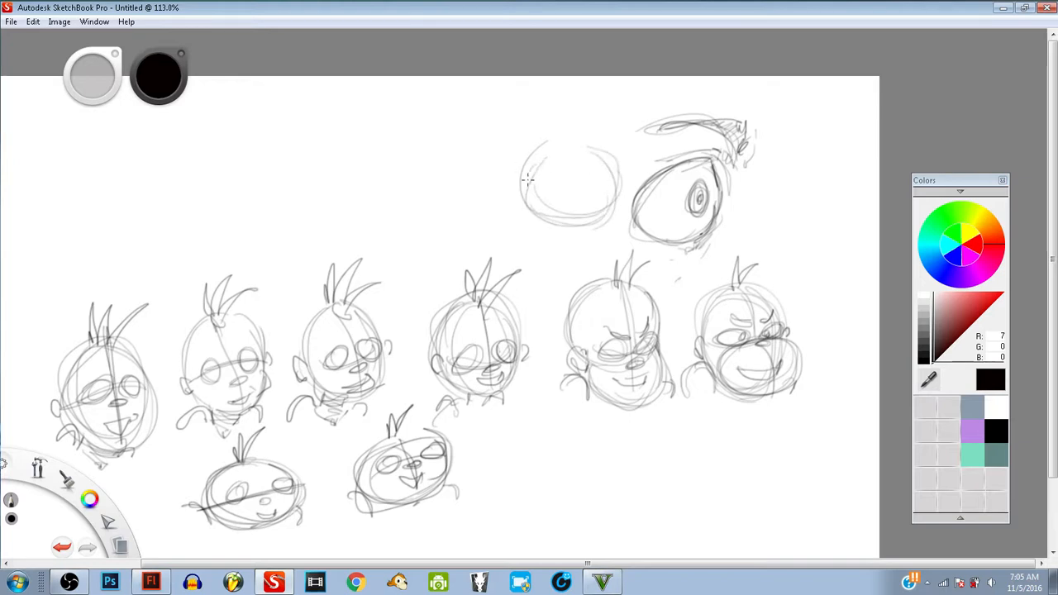
mouse_move(527, 179)
mouse_down()
mouse_move(531, 165)
mouse_move(571, 162)
mouse_move(609, 177)
mouse_move(587, 167)
mouse_move(598, 170)
mouse_move(536, 175)
mouse_move(589, 172)
mouse_move(567, 154)
mouse_move(595, 150)
mouse_move(560, 197)
mouse_move(567, 181)
mouse_move(563, 199)
mouse_move(576, 206)
mouse_move(611, 190)
mouse_move(608, 214)
mouse_move(544, 219)
mouse_move(581, 224)
mouse_move(579, 208)
mouse_up()
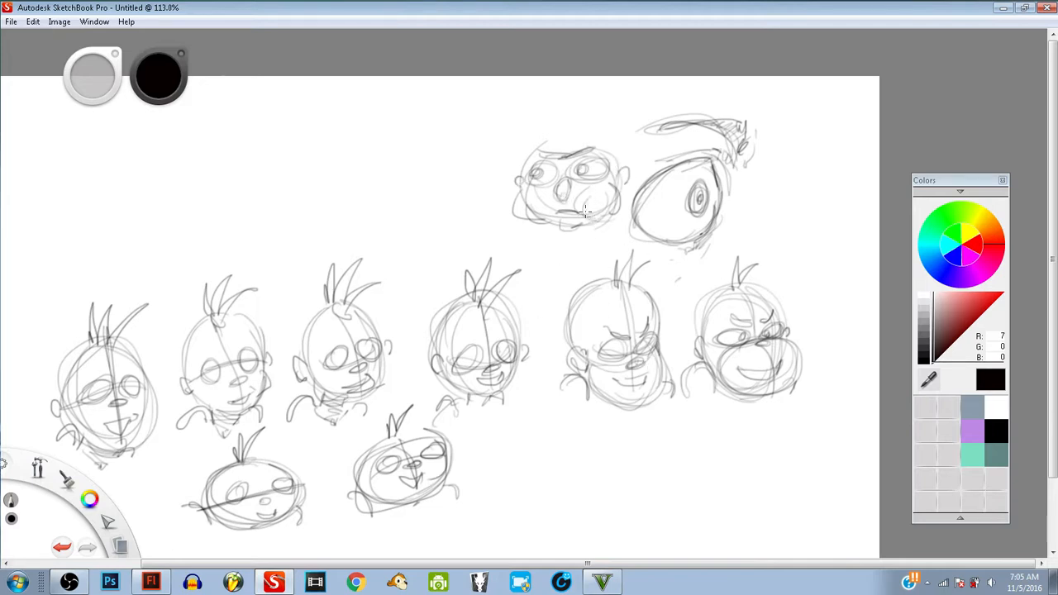
Step: Add cheek contour, spiky hair and short shoulder lines to the wide head beside the large eye
drag(526, 186, 539, 221)
drag(573, 107, 590, 154)
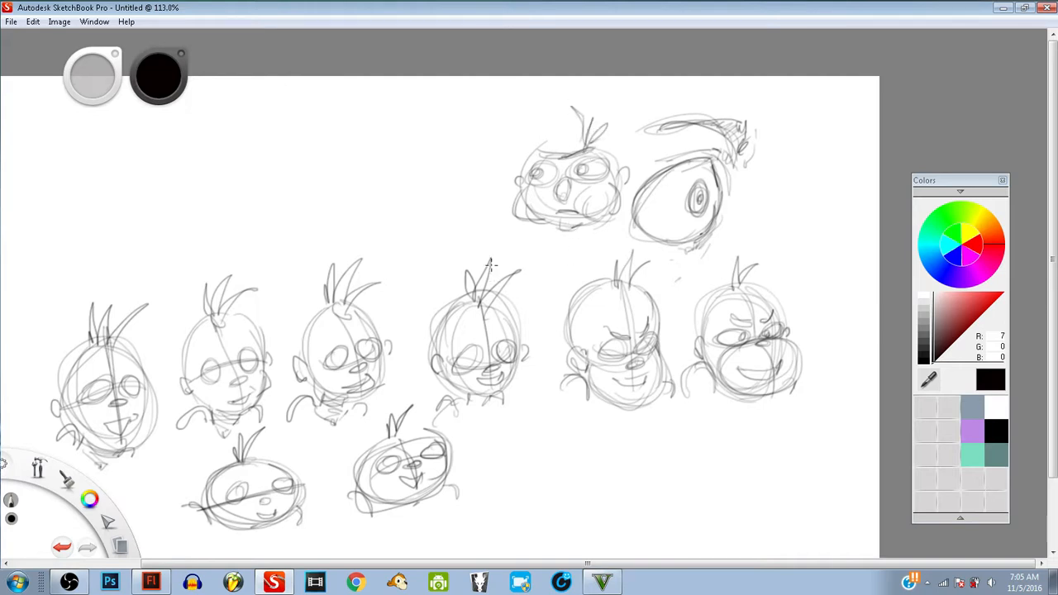
drag(611, 214, 623, 227)
drag(536, 221, 522, 237)
Step: Draw pupils inside the empty eyes of the main row's heads, working from the fifth head back toward the first
drag(778, 263, 783, 271)
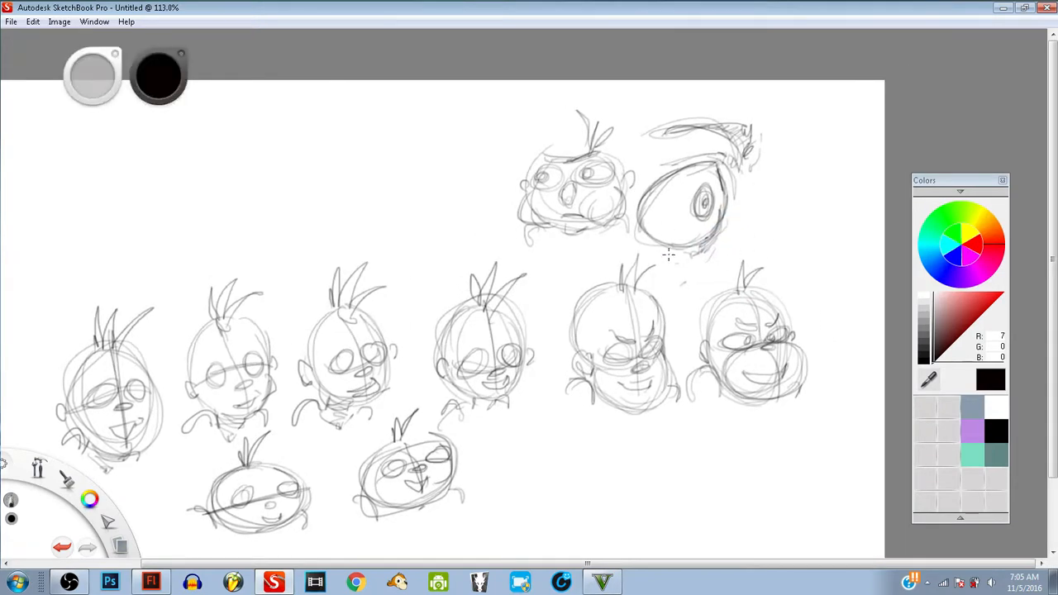
drag(599, 314, 570, 311)
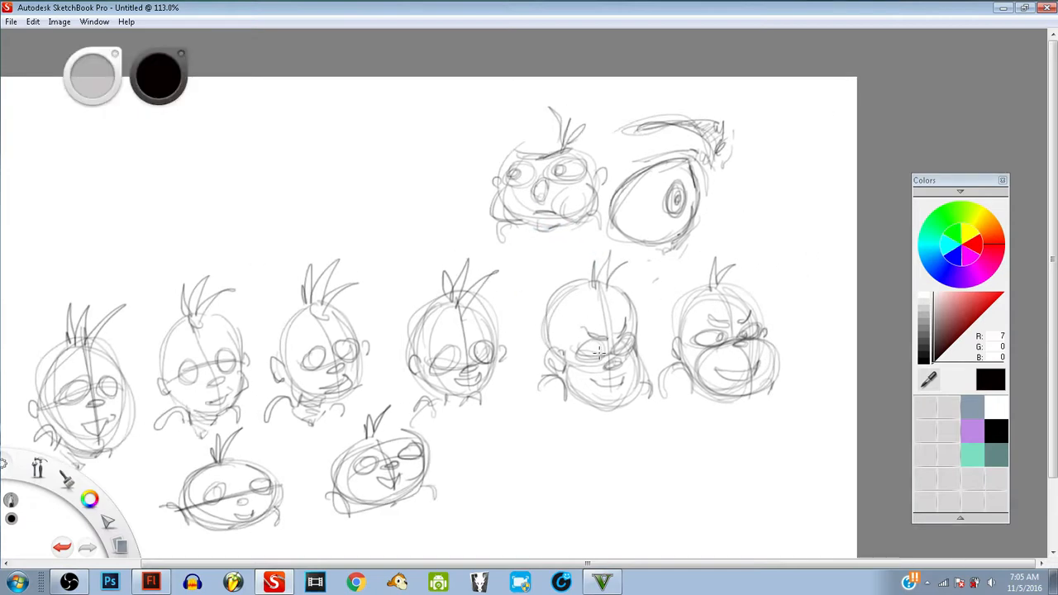
drag(600, 353, 743, 329)
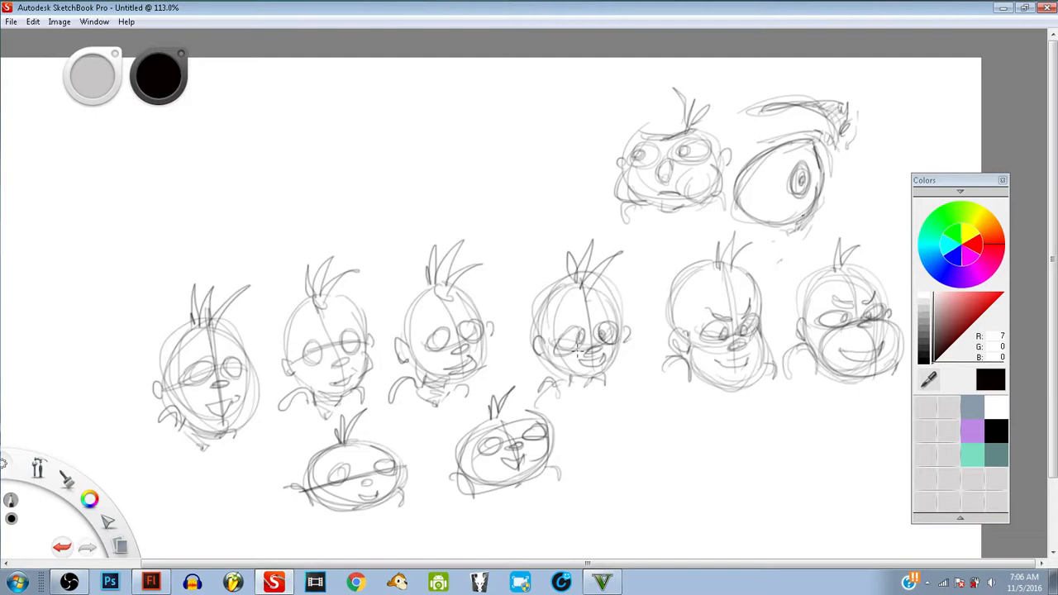
drag(577, 351, 668, 343)
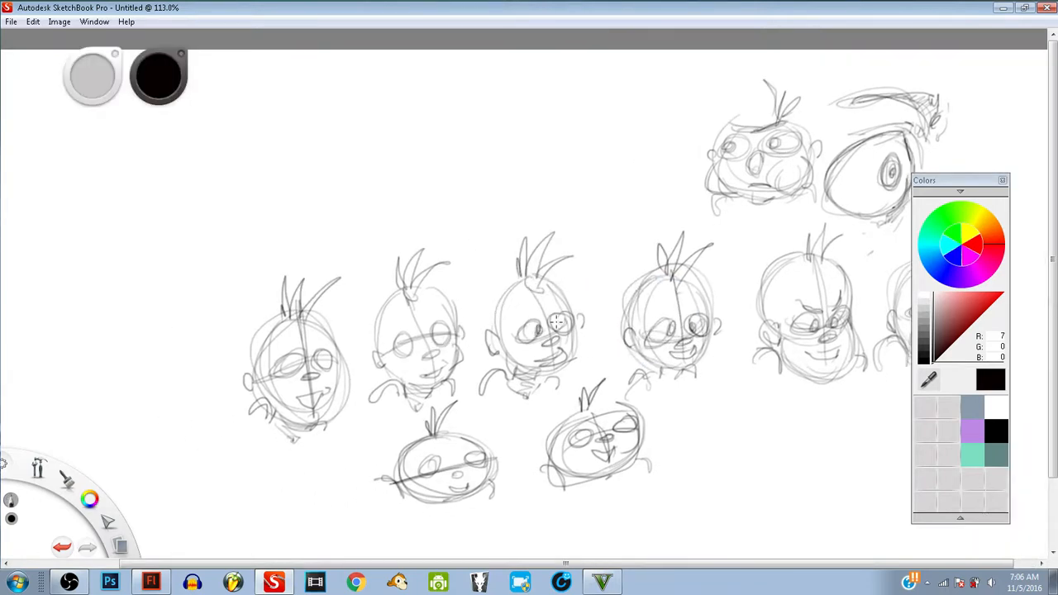
drag(548, 337, 610, 320)
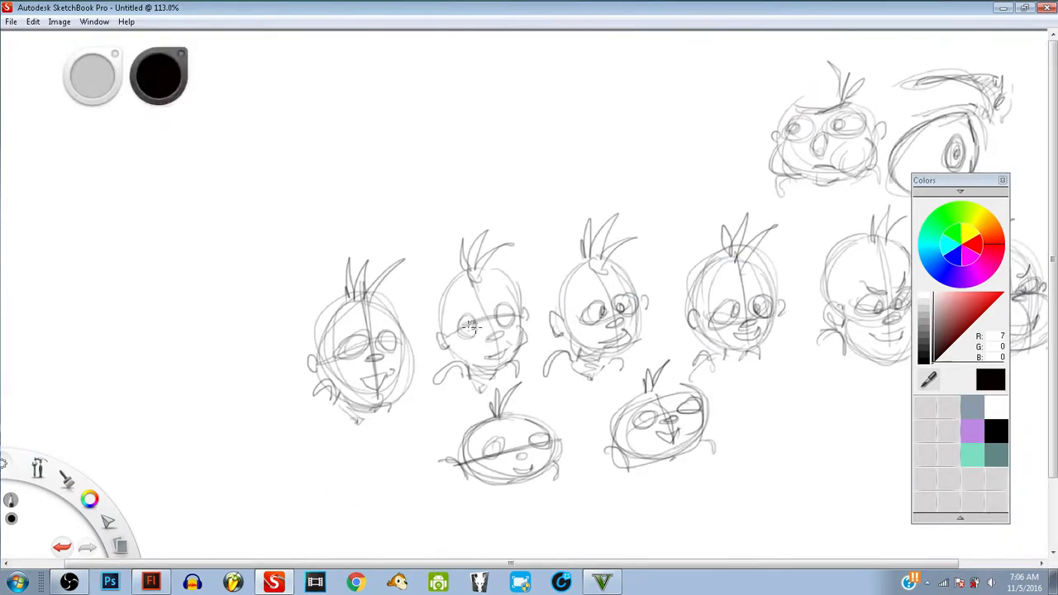
mouse_move(355, 371)
mouse_down()
mouse_move(471, 354)
mouse_move(489, 305)
mouse_move(478, 286)
mouse_up()
Step: Switch to Open Broadcaster Software
click(69, 582)
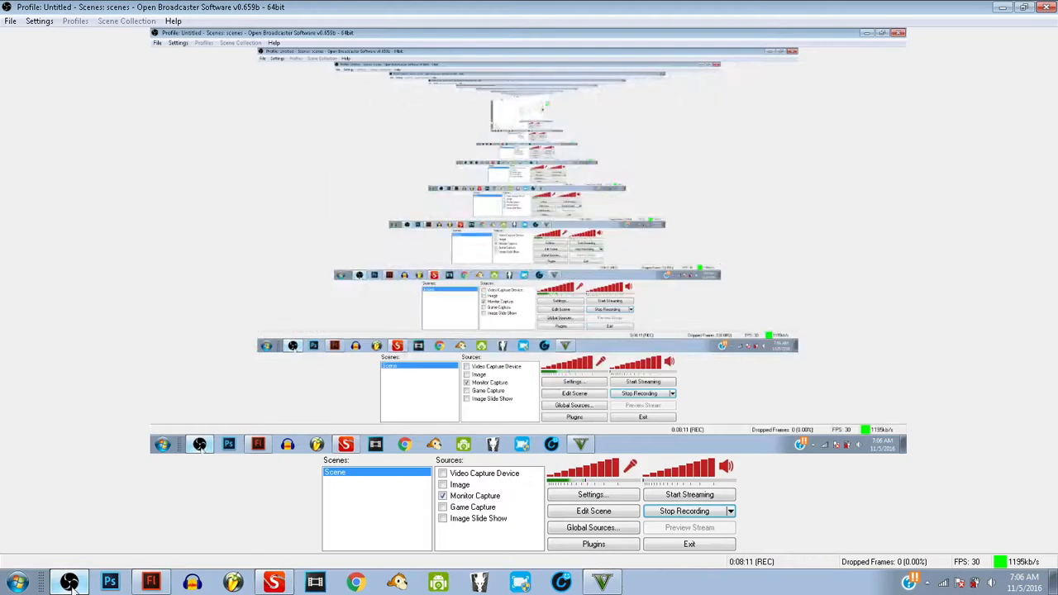
Step: Switch to Autodesk SketchBook Pro and finish the pupils of the two wide heads in the lower row
click(70, 583)
mouse_move(608, 370)
mouse_down()
mouse_move(537, 405)
mouse_move(506, 398)
mouse_up()
mouse_move(537, 392)
mouse_down()
mouse_move(547, 404)
mouse_move(535, 404)
mouse_up()
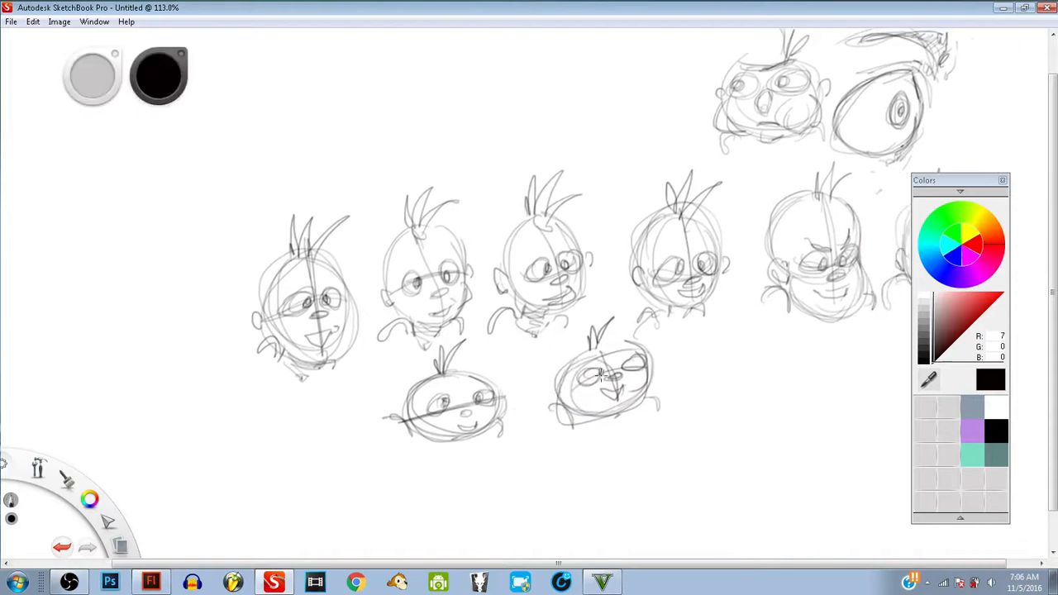
drag(626, 361, 631, 369)
drag(687, 350, 652, 373)
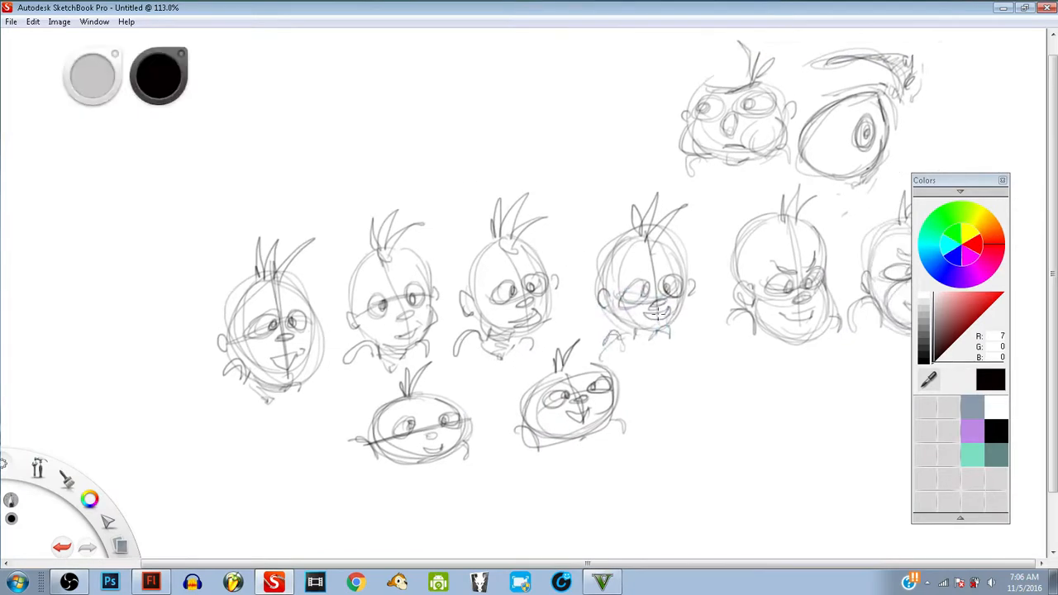
drag(726, 319, 622, 320)
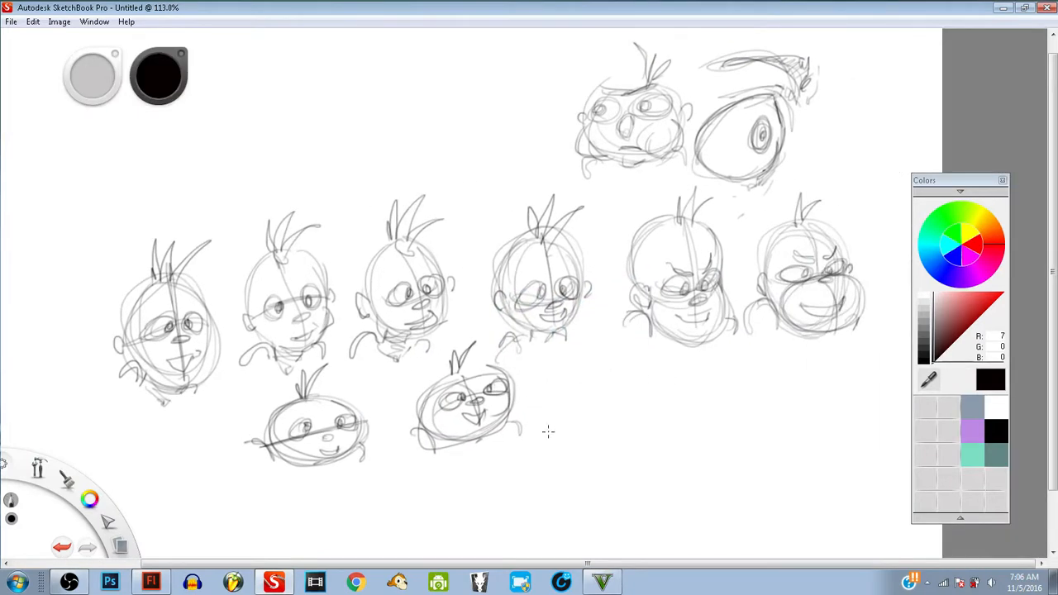
Step: Sketch a third lower-row head outline from a rounded cranium oval and a wide, bulging jaw
mouse_move(624, 403)
mouse_down()
mouse_move(627, 353)
mouse_move(594, 389)
mouse_up()
mouse_move(620, 306)
mouse_down()
mouse_move(579, 374)
mouse_move(658, 362)
mouse_up()
mouse_move(638, 323)
mouse_down()
mouse_move(658, 371)
mouse_move(650, 338)
mouse_move(646, 393)
mouse_up()
mouse_move(647, 394)
mouse_down()
mouse_move(628, 308)
mouse_move(590, 380)
mouse_move(621, 420)
mouse_up()
mouse_move(585, 383)
mouse_down()
mouse_move(588, 396)
mouse_move(664, 367)
mouse_move(650, 356)
mouse_up()
mouse_move(668, 402)
mouse_down()
mouse_move(649, 361)
mouse_move(658, 378)
mouse_up()
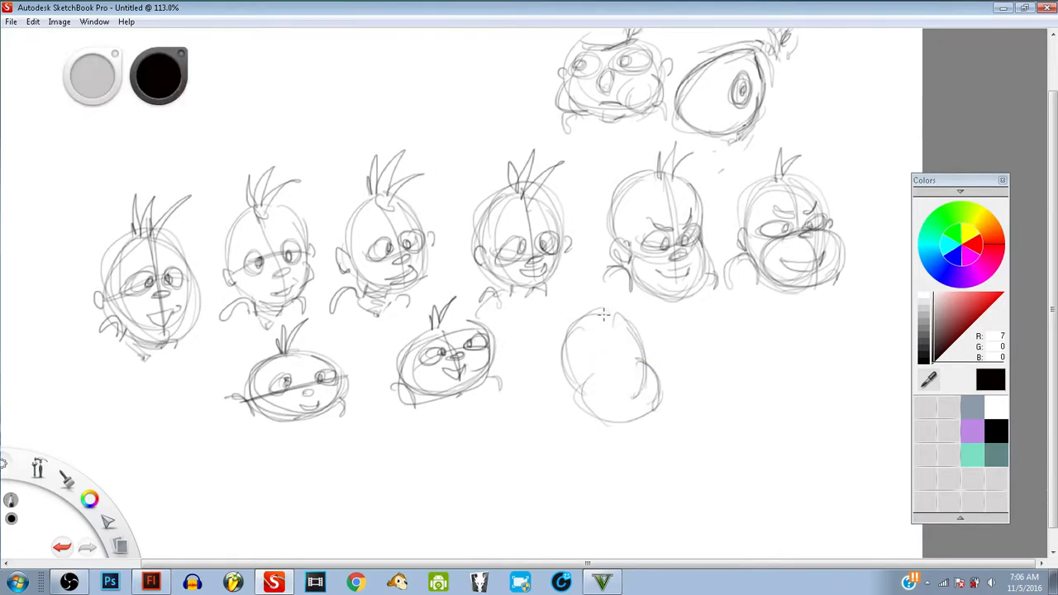
Step: Add guidelines, angry brows, eyes, a nose, a slanted mouth and a large near-side ear to the wide-jawed head
drag(606, 315, 630, 399)
drag(610, 329, 630, 408)
drag(588, 376, 640, 359)
mouse_move(580, 385)
mouse_down()
mouse_move(618, 360)
mouse_move(608, 354)
mouse_move(652, 354)
mouse_move(622, 364)
mouse_move(611, 351)
mouse_move(638, 336)
mouse_move(619, 367)
mouse_move(632, 387)
mouse_move(608, 394)
mouse_move(707, 383)
mouse_up()
key(space)
key(space)
mouse_move(601, 364)
mouse_down()
mouse_move(590, 372)
mouse_move(603, 381)
mouse_up()
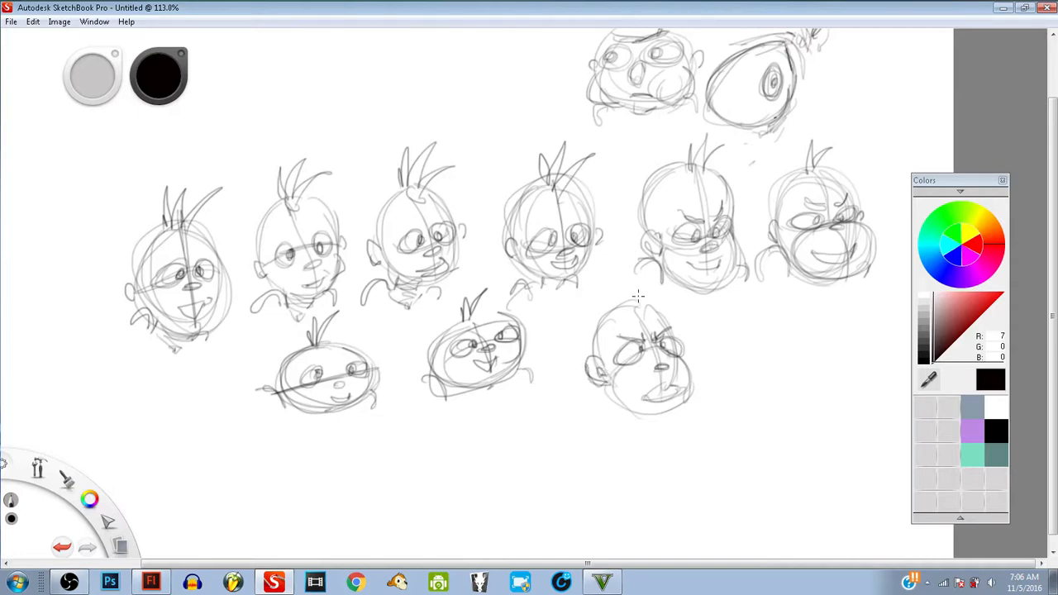
Step: Give the wide-jawed head a tuft of spiky hair and a small far-side ear
mouse_move(636, 301)
mouse_down()
mouse_move(648, 282)
mouse_move(636, 285)
mouse_up()
drag(625, 300, 629, 286)
key(space)
mouse_move(676, 339)
mouse_down()
mouse_move(659, 329)
mouse_move(669, 341)
mouse_up()
key(space)
drag(617, 400, 605, 397)
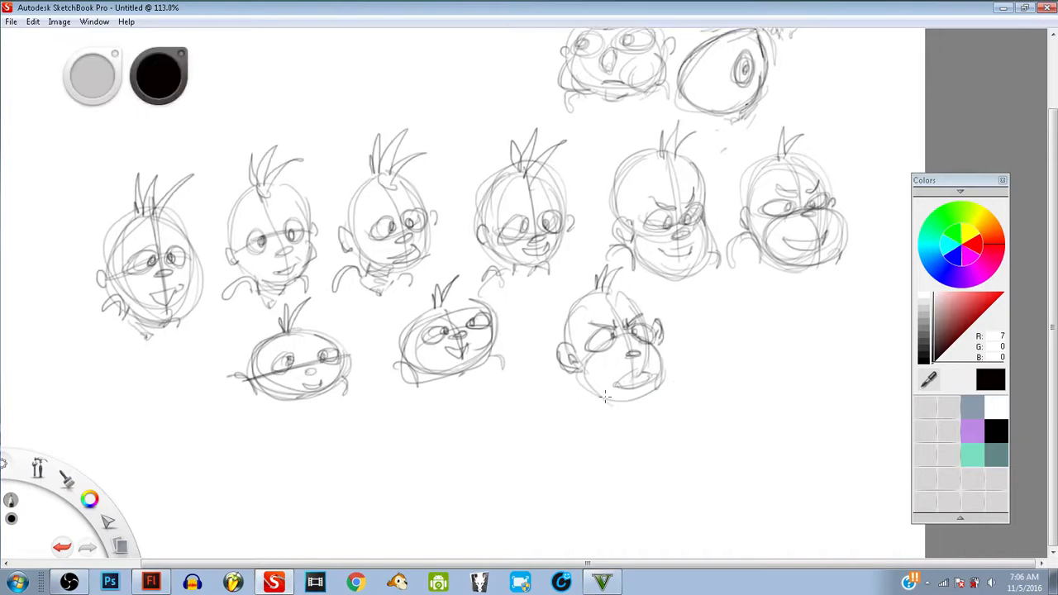
Step: Darken the wide-jawed head's muzzle and cranium contours, and start a shoulder curve below its near ear
mouse_move(596, 360)
mouse_down()
mouse_move(589, 394)
mouse_move(652, 382)
mouse_up()
mouse_move(653, 329)
mouse_down()
mouse_move(663, 377)
mouse_move(692, 354)
mouse_move(695, 380)
mouse_up()
key(space)
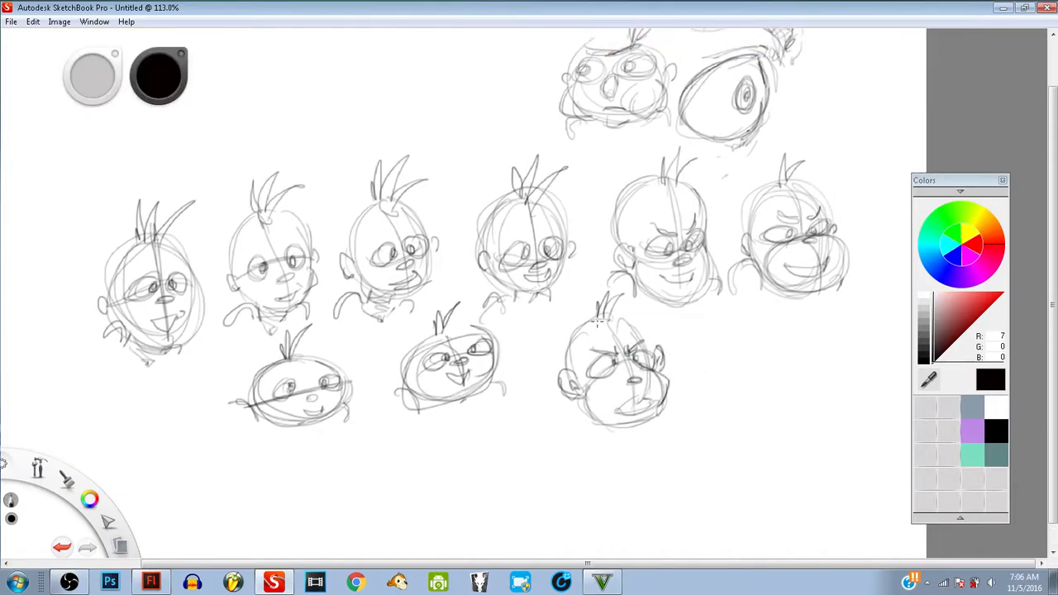
drag(588, 321, 576, 373)
drag(632, 328, 640, 341)
key(space)
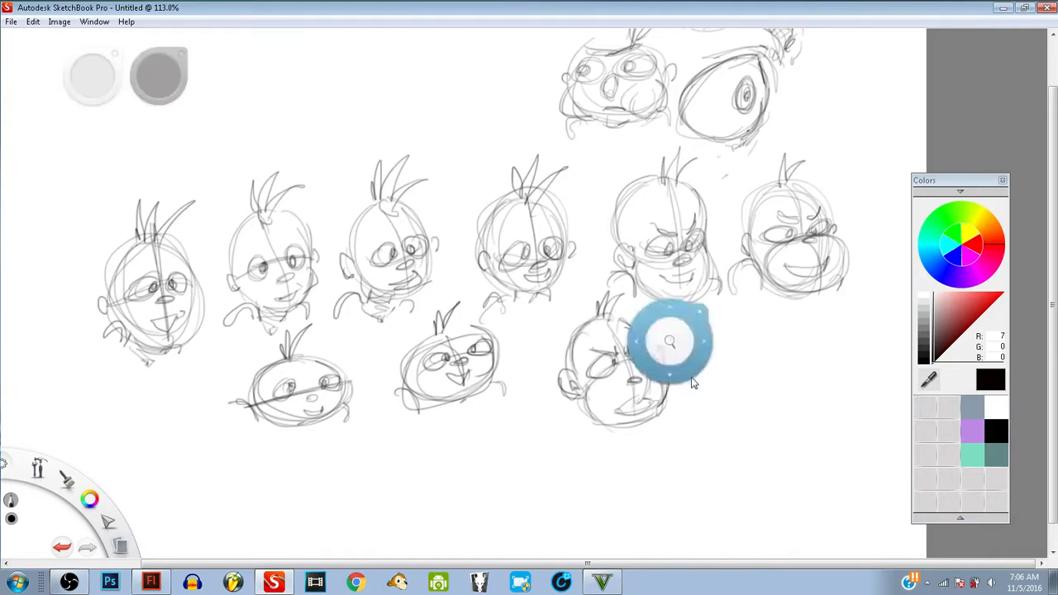
drag(690, 379, 706, 371)
mouse_move(597, 398)
mouse_down()
mouse_move(570, 423)
mouse_move(591, 406)
mouse_move(603, 413)
mouse_up()
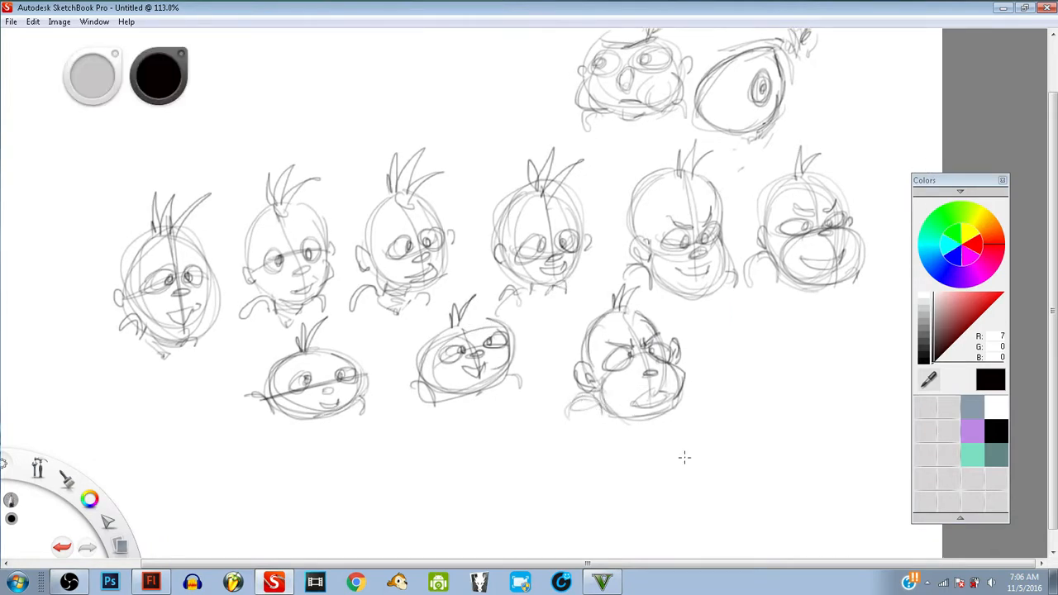
Step: Check the Grand Theft Auto V download window, and minimize it to return to the drawing
click(608, 582)
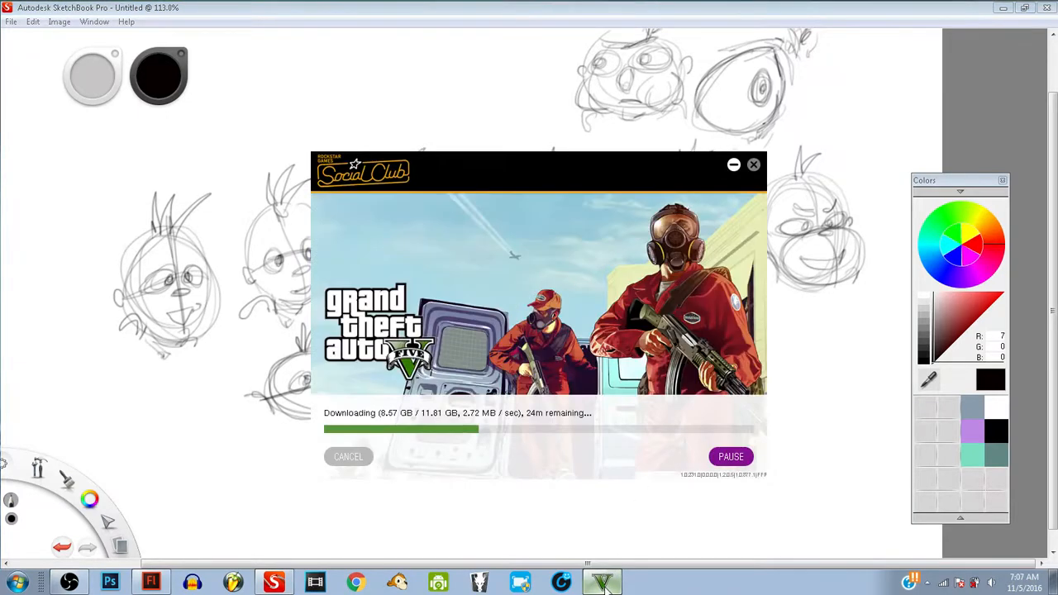
click(733, 165)
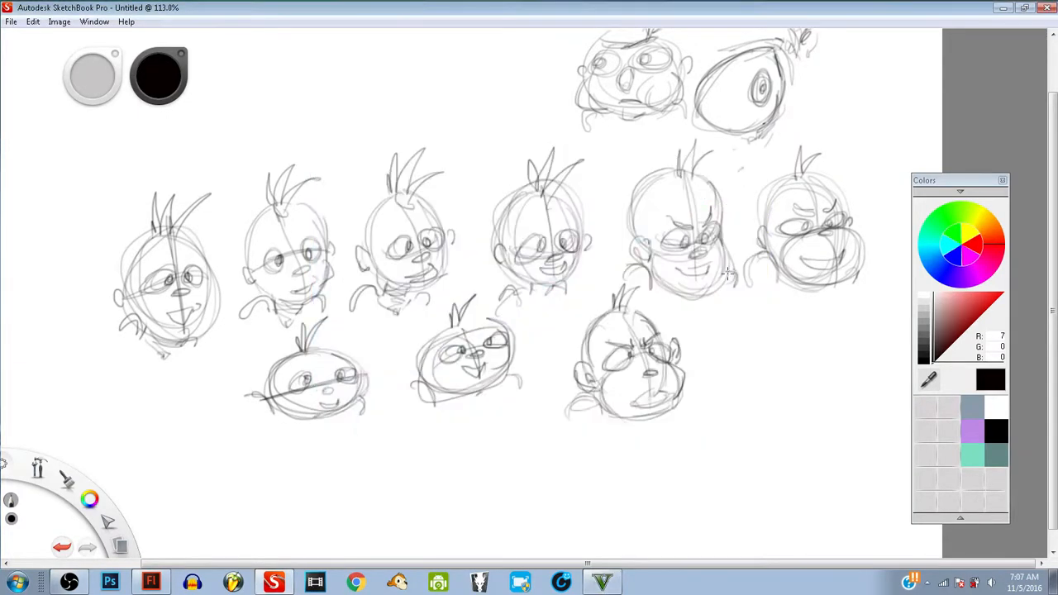
Step: Add the far shoulder and neckline below the wide-jawed head, plus a long curled tail behind it
drag(689, 393, 685, 408)
drag(605, 413, 645, 425)
drag(737, 408, 784, 411)
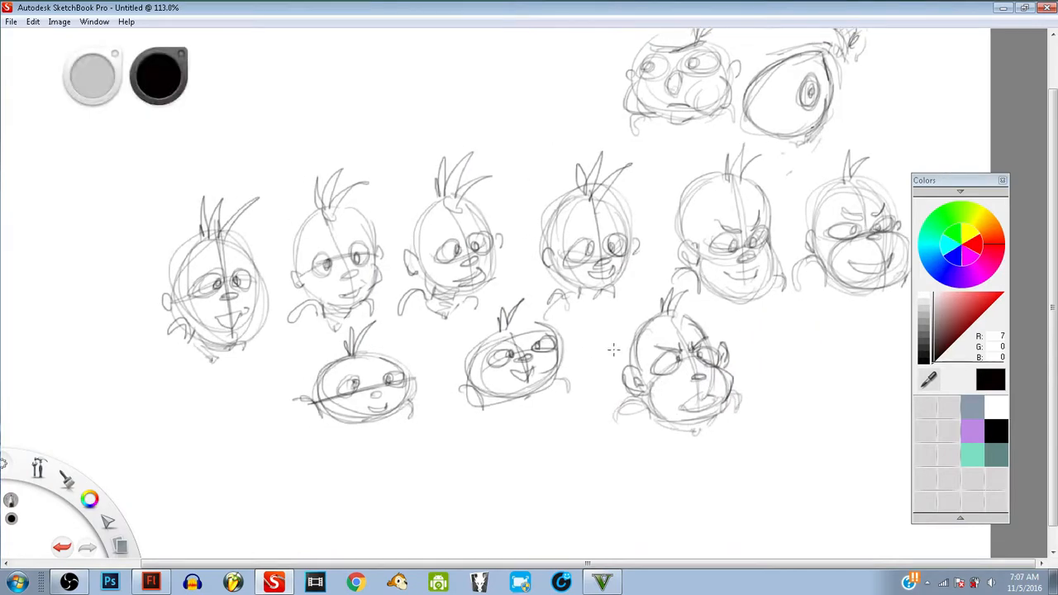
mouse_move(609, 407)
mouse_down()
mouse_move(590, 339)
mouse_move(607, 430)
mouse_move(610, 391)
mouse_move(590, 346)
mouse_move(622, 359)
mouse_up()
Step: Sketch a large oval head with a loose outer contour beside the wide-jawed head, and a raised hand next to it
drag(831, 402, 775, 408)
key(space)
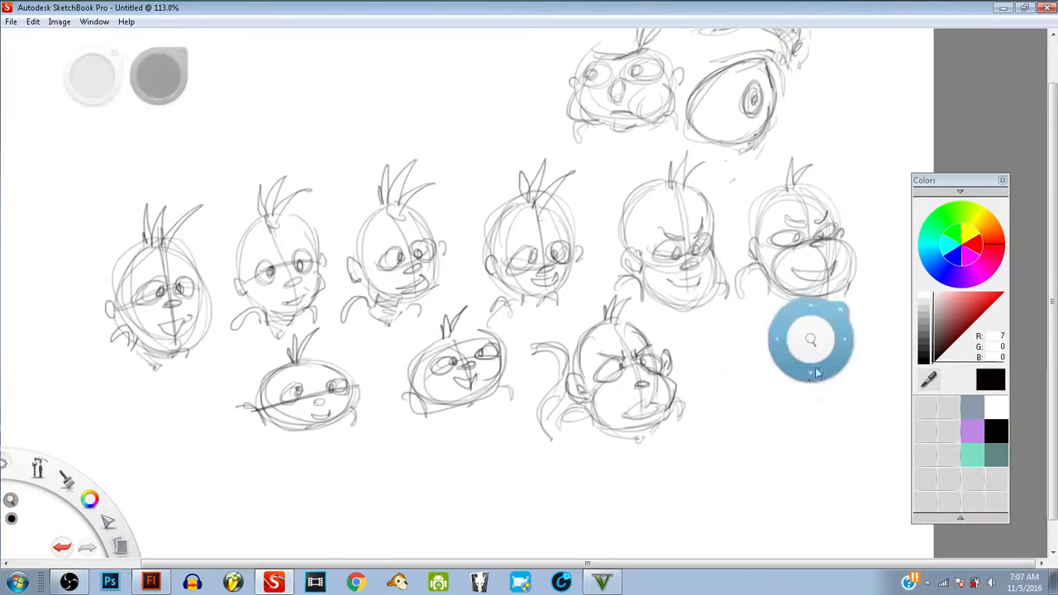
mouse_move(794, 338)
mouse_down()
mouse_move(865, 340)
mouse_move(759, 348)
mouse_move(692, 447)
mouse_move(733, 361)
mouse_move(741, 428)
mouse_move(656, 374)
mouse_move(694, 425)
mouse_move(730, 372)
mouse_move(733, 424)
mouse_up()
key(space)
mouse_move(799, 392)
mouse_down()
mouse_move(797, 358)
mouse_move(786, 421)
mouse_move(810, 406)
mouse_move(798, 341)
mouse_move(786, 368)
mouse_move(775, 352)
mouse_move(777, 404)
mouse_up()
drag(783, 406, 796, 382)
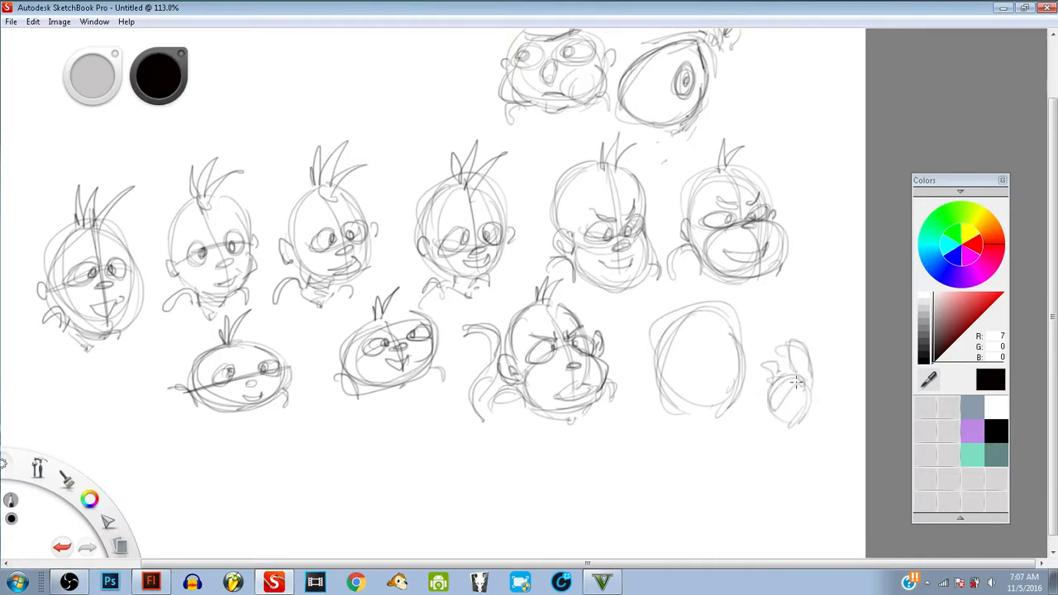
drag(787, 344, 812, 378)
mouse_move(793, 344)
mouse_down()
mouse_move(798, 372)
mouse_move(784, 357)
mouse_up()
Step: Sketch the neck, shoulders and lowered near arm beneath the empty oval head
drag(653, 421, 744, 407)
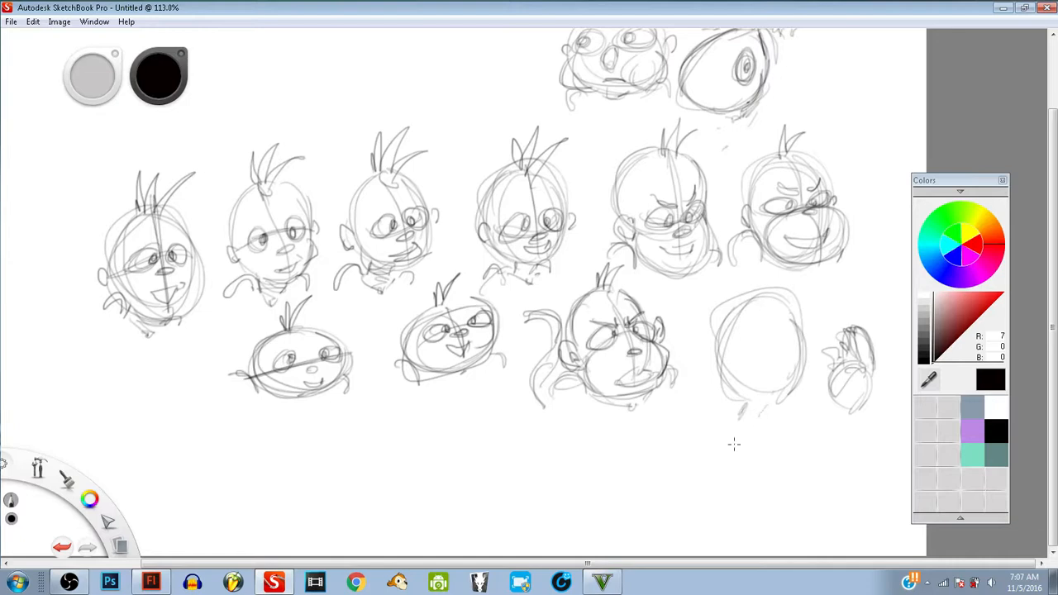
drag(687, 472, 640, 463)
mouse_move(689, 394)
mouse_down()
mouse_move(692, 433)
mouse_move(739, 398)
mouse_up()
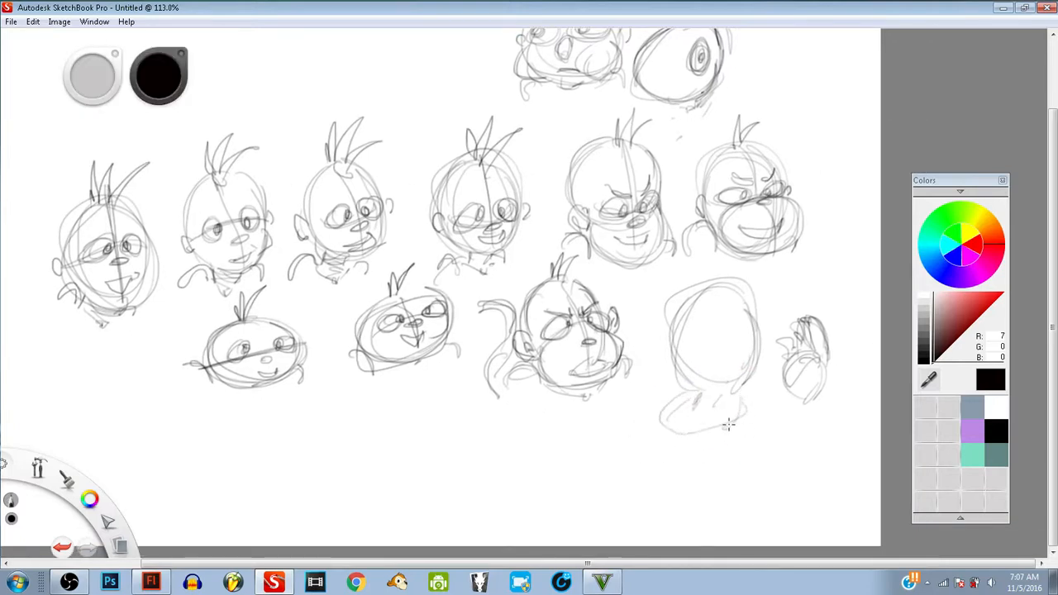
mouse_move(667, 418)
mouse_down()
mouse_move(642, 449)
mouse_move(637, 496)
mouse_up()
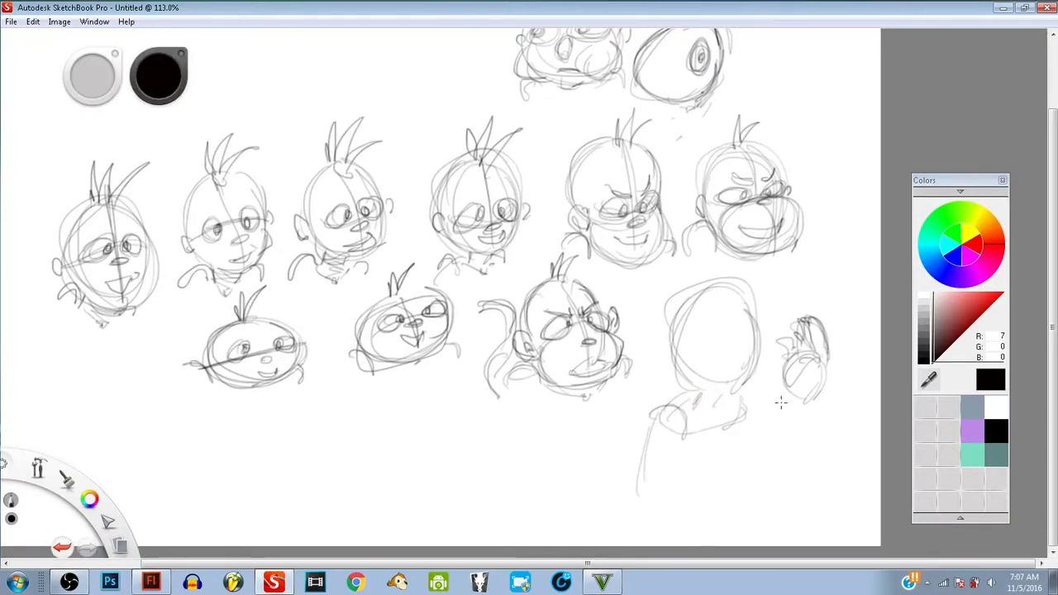
drag(751, 464, 720, 439)
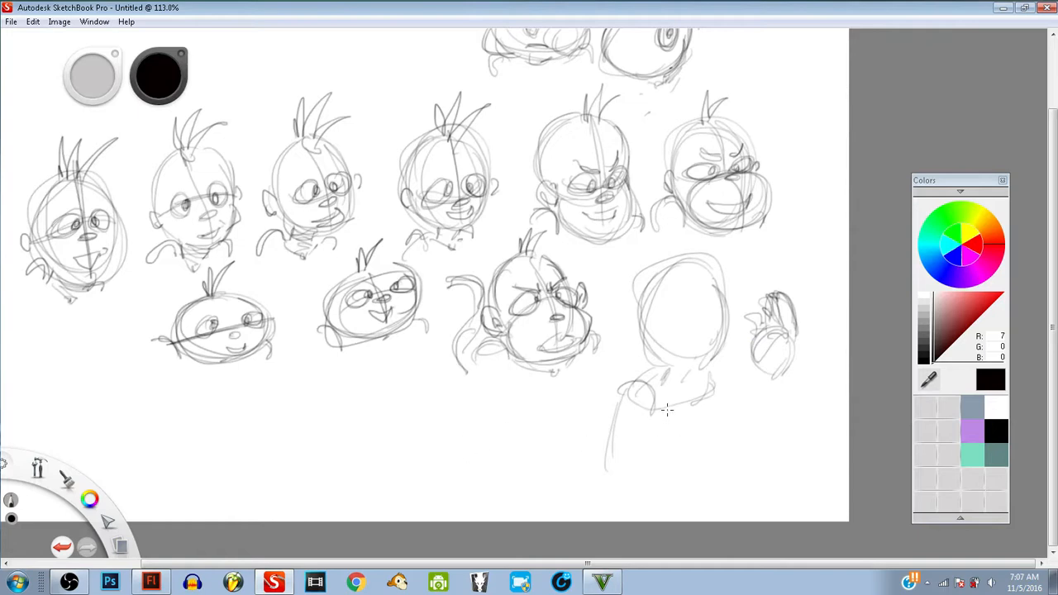
mouse_move(668, 409)
mouse_down()
mouse_move(620, 482)
mouse_move(605, 472)
mouse_move(633, 460)
mouse_move(662, 492)
mouse_up()
Step: Sketch a long slanted bench seat beside the figure, with parallel slats, cross lines and a scribbled front panel
mouse_move(456, 464)
mouse_down()
mouse_move(533, 438)
mouse_move(544, 439)
mouse_move(540, 456)
mouse_up()
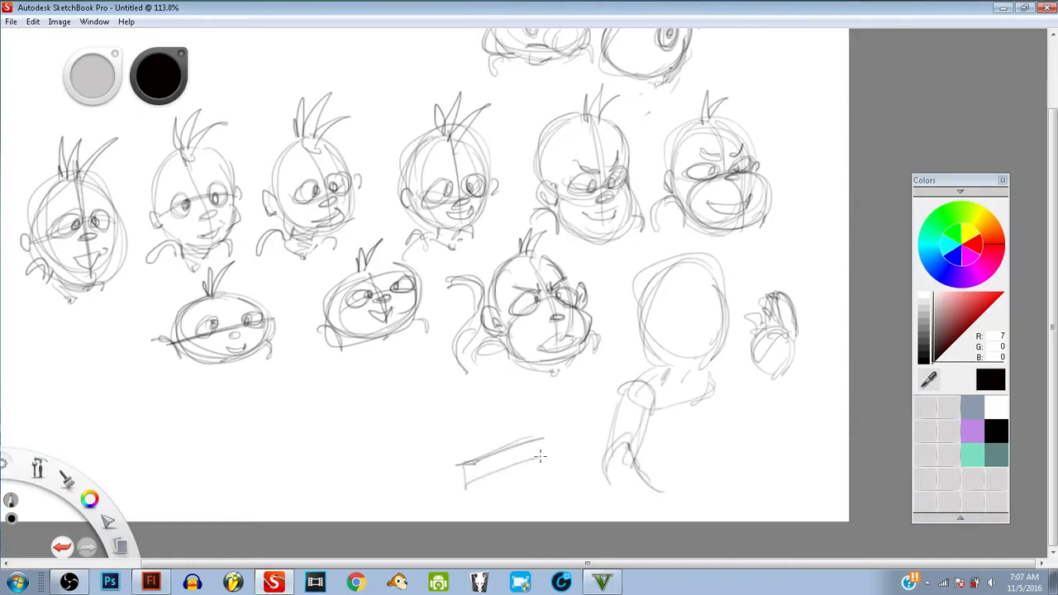
mouse_move(542, 414)
mouse_down()
mouse_move(428, 437)
mouse_move(432, 463)
mouse_up()
mouse_move(583, 417)
mouse_down()
mouse_move(433, 454)
mouse_move(476, 440)
mouse_move(453, 453)
mouse_up()
mouse_move(539, 435)
mouse_down()
mouse_move(460, 459)
mouse_move(473, 455)
mouse_up()
drag(516, 423, 509, 435)
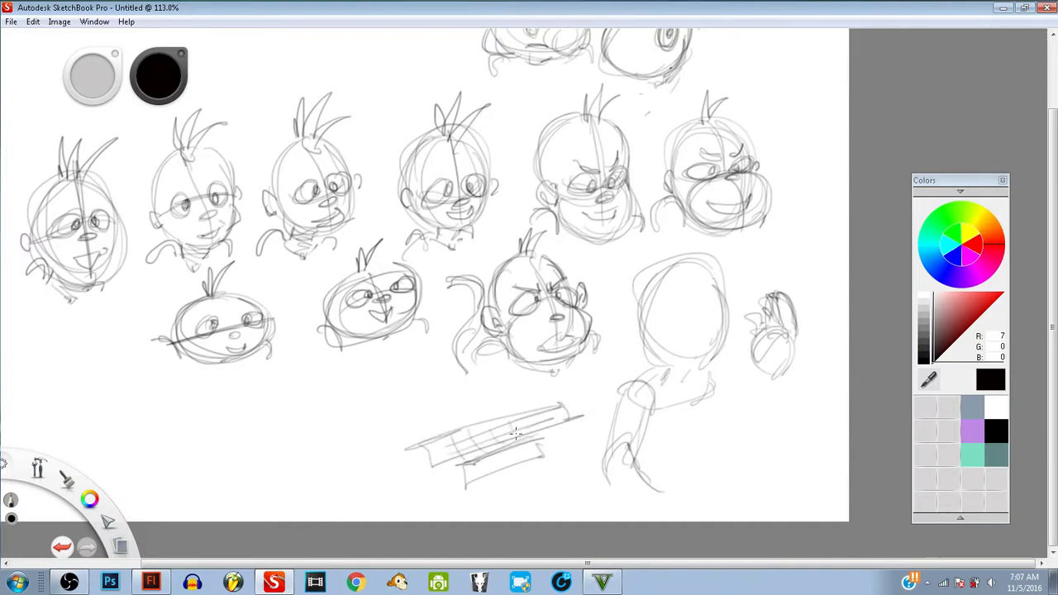
drag(650, 488, 587, 495)
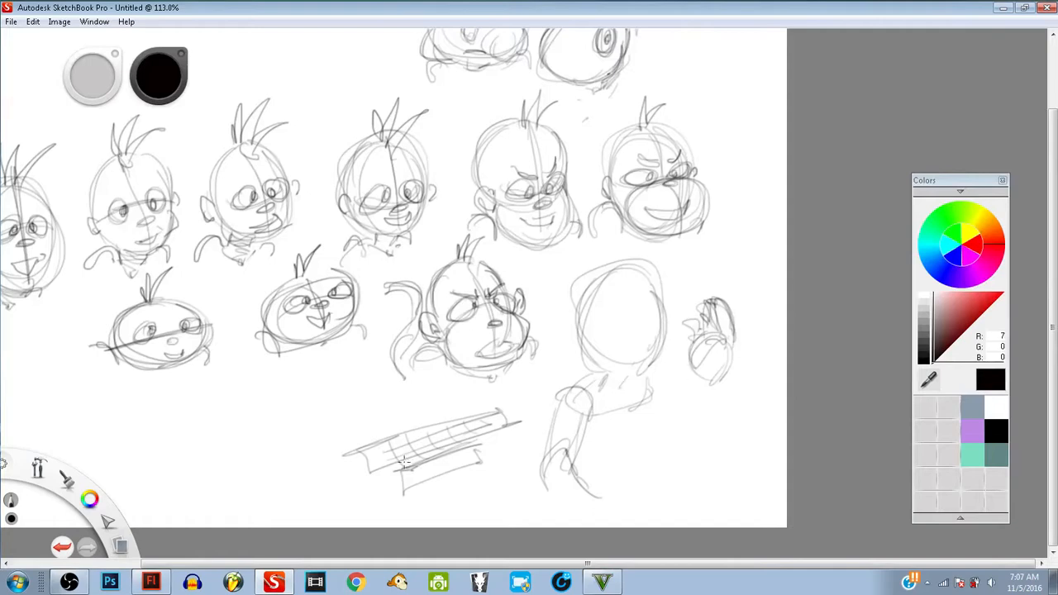
mouse_move(430, 427)
mouse_down()
mouse_move(428, 462)
mouse_move(453, 444)
mouse_move(475, 448)
mouse_up()
key(space)
drag(740, 411, 645, 436)
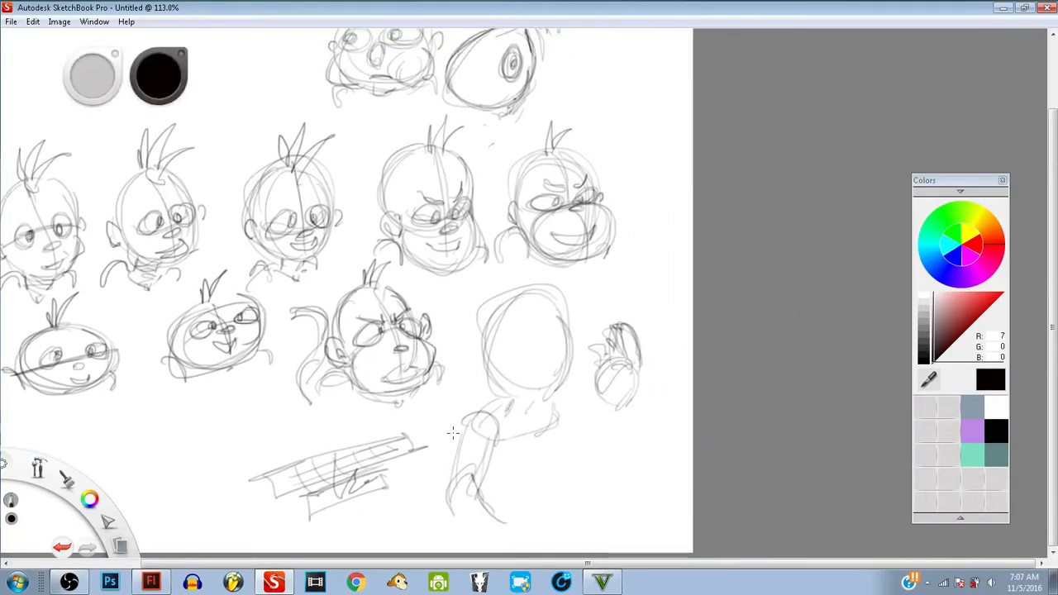
Step: Add curled feet beneath the bench and a narrow upright post at its end nearest the figure
mouse_move(214, 523)
mouse_down()
mouse_move(262, 513)
mouse_move(259, 540)
mouse_move(274, 526)
mouse_up()
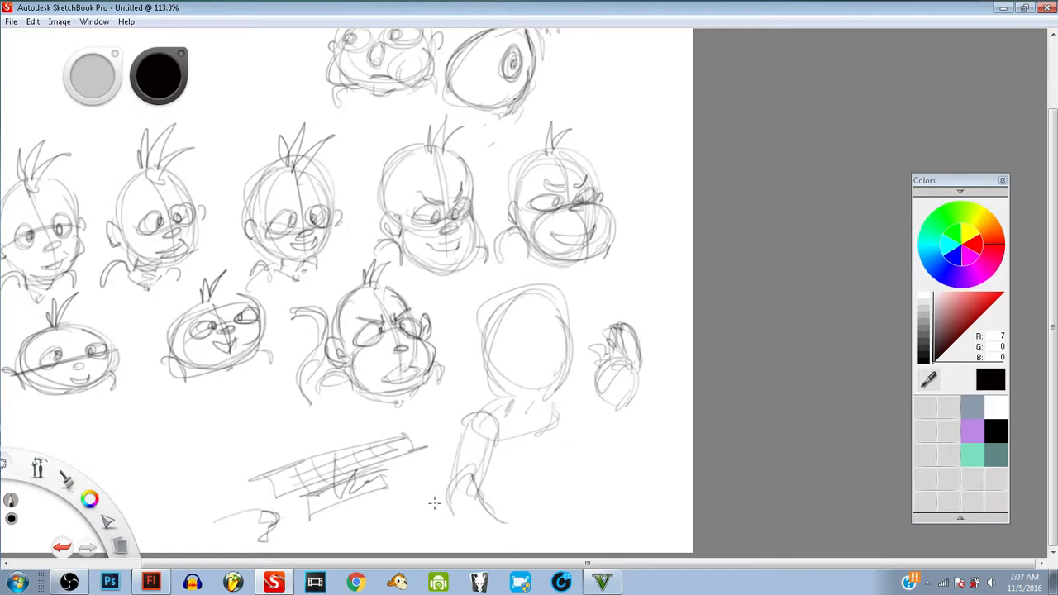
mouse_move(430, 470)
mouse_down()
mouse_move(397, 491)
mouse_move(437, 515)
mouse_move(422, 514)
mouse_up()
drag(409, 496, 433, 409)
mouse_move(427, 463)
mouse_down()
mouse_move(438, 407)
mouse_move(428, 477)
mouse_up()
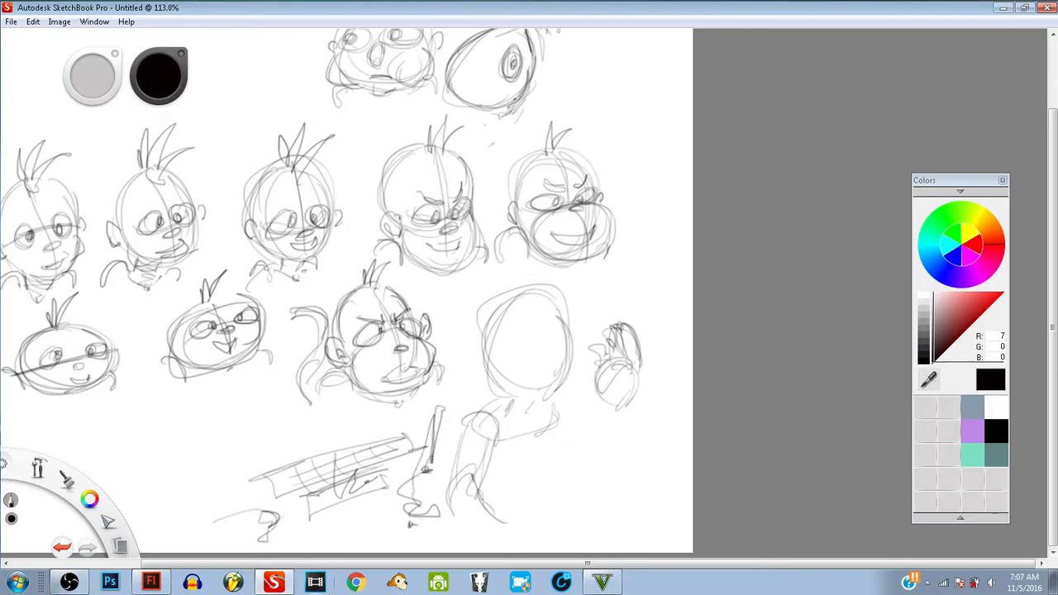
Step: Draw the bench's back panel and far-end post, and reinforce its long slats
mouse_move(213, 425)
mouse_down()
mouse_move(281, 455)
mouse_move(405, 424)
mouse_move(220, 449)
mouse_up()
drag(225, 412, 296, 395)
mouse_move(248, 455)
mouse_down()
mouse_move(242, 511)
mouse_move(274, 496)
mouse_up()
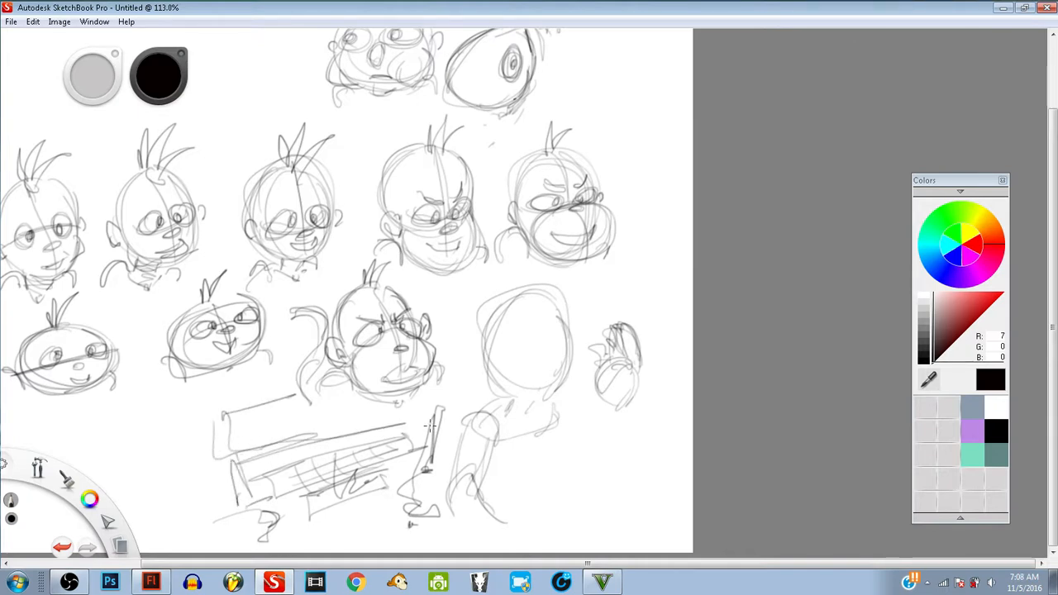
drag(404, 432, 420, 425)
drag(579, 389, 623, 368)
mouse_move(460, 406)
mouse_down()
mouse_move(291, 460)
mouse_move(473, 402)
mouse_up()
mouse_move(287, 455)
mouse_down()
mouse_move(479, 395)
mouse_move(425, 392)
mouse_move(259, 454)
mouse_up()
drag(582, 404, 496, 416)
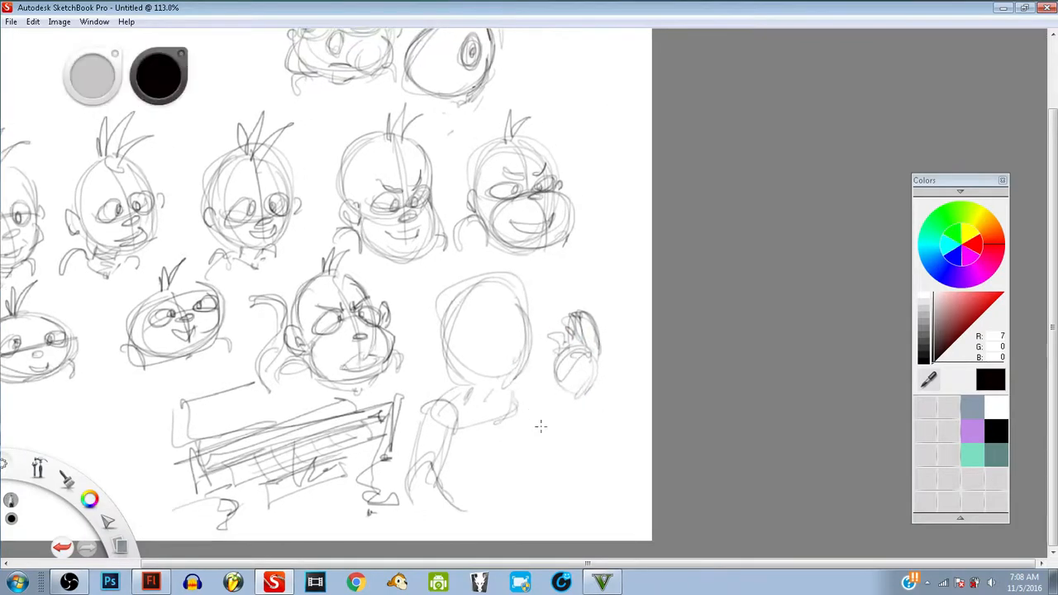
Step: Draw the figure's bent forearm and spread-fingered hand at the waist, along with the torso and hip contours
mouse_move(432, 459)
mouse_down()
mouse_move(420, 504)
mouse_move(432, 524)
mouse_up()
mouse_move(465, 491)
mouse_down()
mouse_move(453, 523)
mouse_move(487, 485)
mouse_up()
mouse_move(471, 460)
mouse_down()
mouse_move(496, 453)
mouse_move(475, 488)
mouse_move(504, 479)
mouse_move(477, 519)
mouse_move(449, 499)
mouse_up()
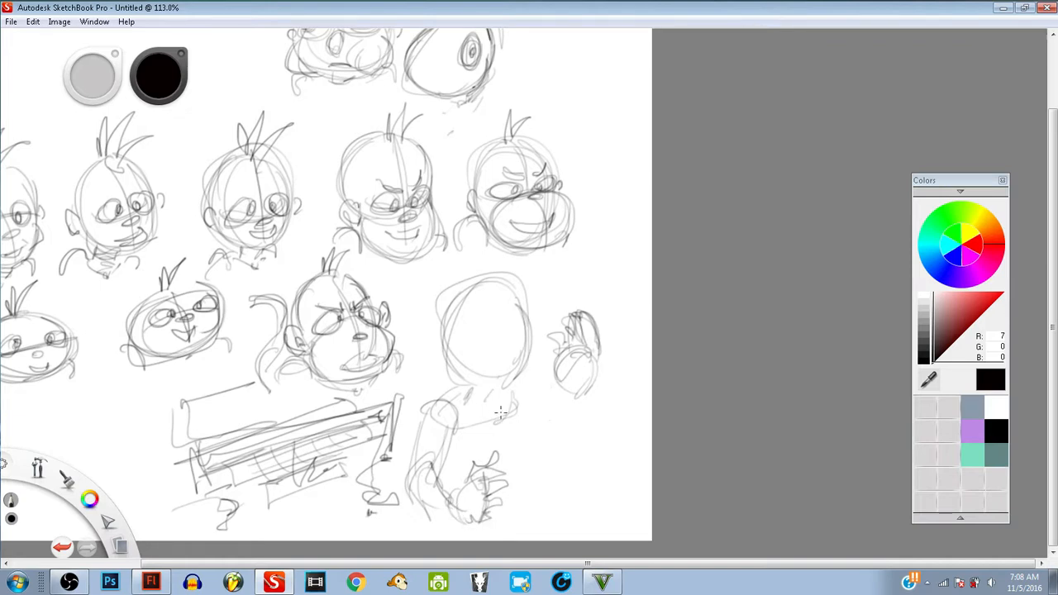
mouse_move(511, 424)
mouse_down()
mouse_move(485, 450)
mouse_move(458, 449)
mouse_move(470, 458)
mouse_move(446, 488)
mouse_up()
mouse_move(517, 452)
mouse_down()
mouse_move(505, 478)
mouse_move(523, 493)
mouse_move(520, 514)
mouse_up()
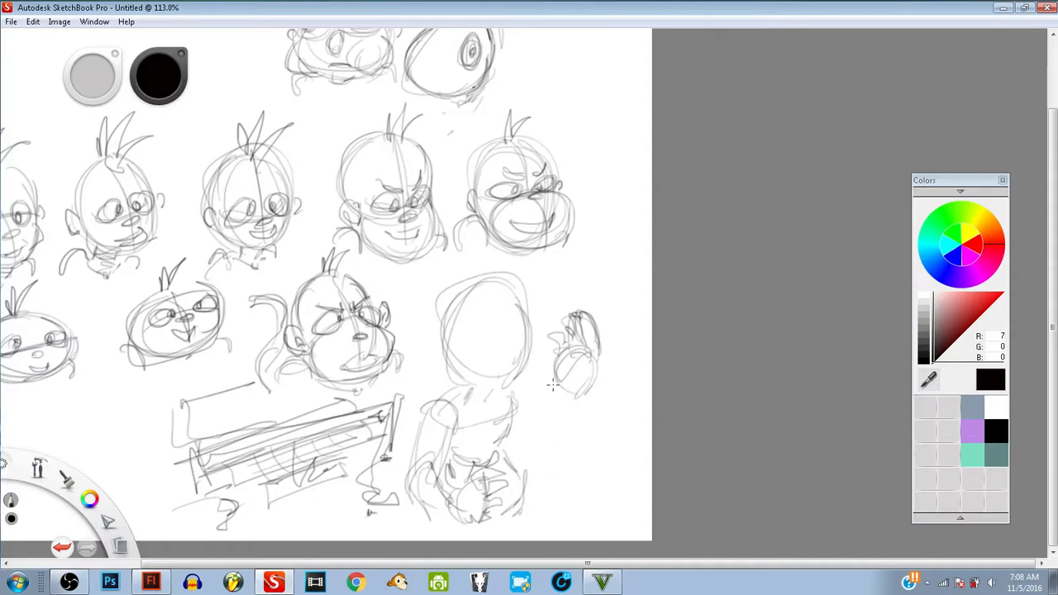
Step: Draw the figure's bent far arm connecting the shoulder to the raised hand, and refine the chest line
mouse_move(513, 397)
mouse_down()
mouse_move(521, 440)
mouse_move(564, 387)
mouse_move(520, 425)
mouse_up()
mouse_move(574, 385)
mouse_down()
mouse_move(534, 448)
mouse_move(513, 430)
mouse_move(534, 451)
mouse_move(568, 412)
mouse_move(536, 458)
mouse_move(525, 436)
mouse_move(532, 440)
mouse_move(510, 427)
mouse_up()
mouse_move(523, 390)
mouse_down()
mouse_move(525, 420)
mouse_move(512, 431)
mouse_up()
mouse_move(454, 400)
mouse_down()
mouse_move(493, 418)
mouse_move(513, 398)
mouse_move(517, 437)
mouse_move(539, 446)
mouse_up()
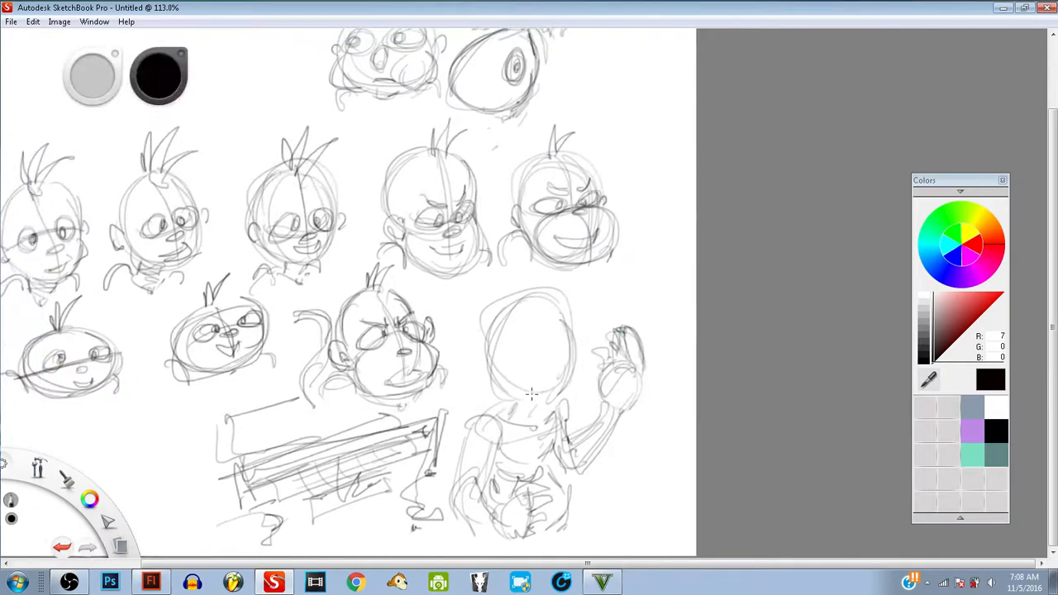
Step: Add a center guideline, round eyes, heavy brows, a nose, a small mouth and an ear to the figure's head
mouse_move(511, 353)
mouse_down()
mouse_move(567, 348)
mouse_move(526, 347)
mouse_move(532, 319)
mouse_move(513, 357)
mouse_up()
mouse_move(522, 317)
mouse_down()
mouse_move(546, 341)
mouse_move(520, 359)
mouse_move(571, 364)
mouse_up()
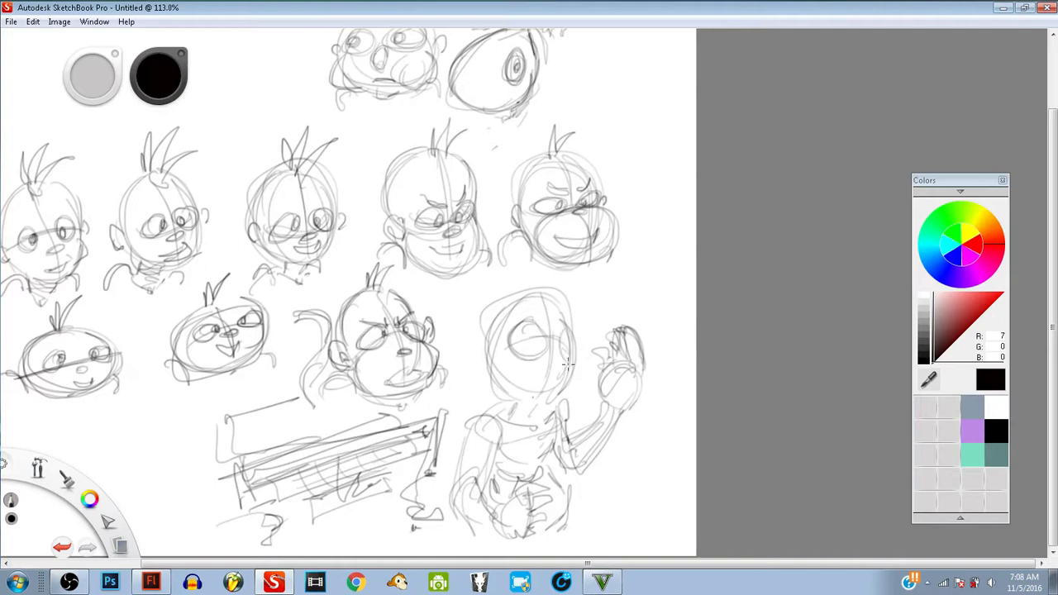
mouse_move(556, 327)
mouse_down()
mouse_move(554, 347)
mouse_move(529, 318)
mouse_move(551, 307)
mouse_move(548, 318)
mouse_move(577, 316)
mouse_move(565, 315)
mouse_up()
drag(545, 364, 612, 397)
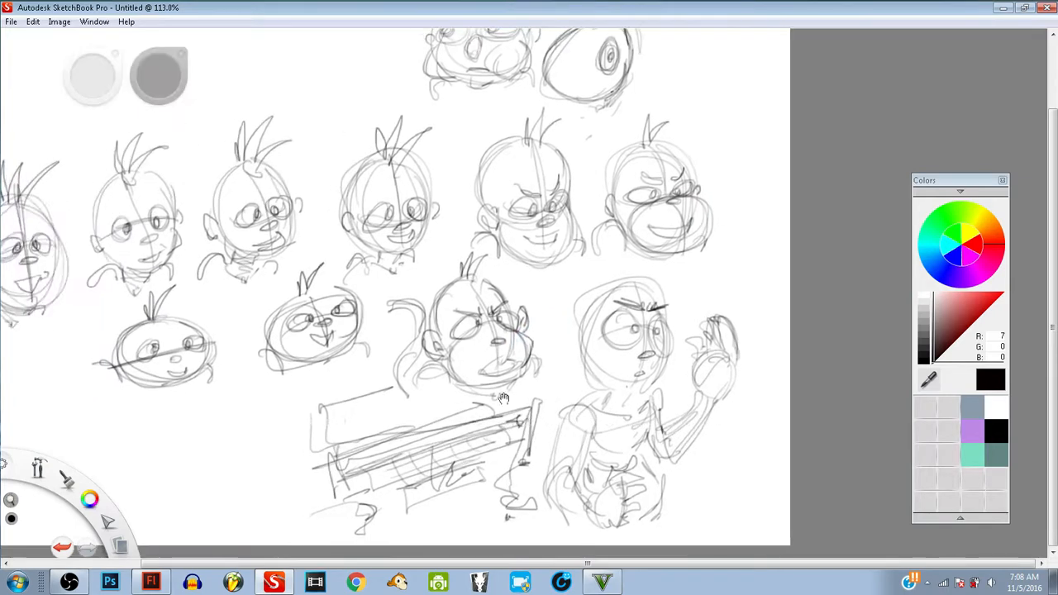
mouse_move(456, 385)
mouse_down()
mouse_move(518, 386)
mouse_move(563, 418)
mouse_up()
drag(488, 342, 528, 404)
mouse_move(720, 452)
mouse_down()
mouse_move(706, 463)
mouse_move(716, 478)
mouse_up()
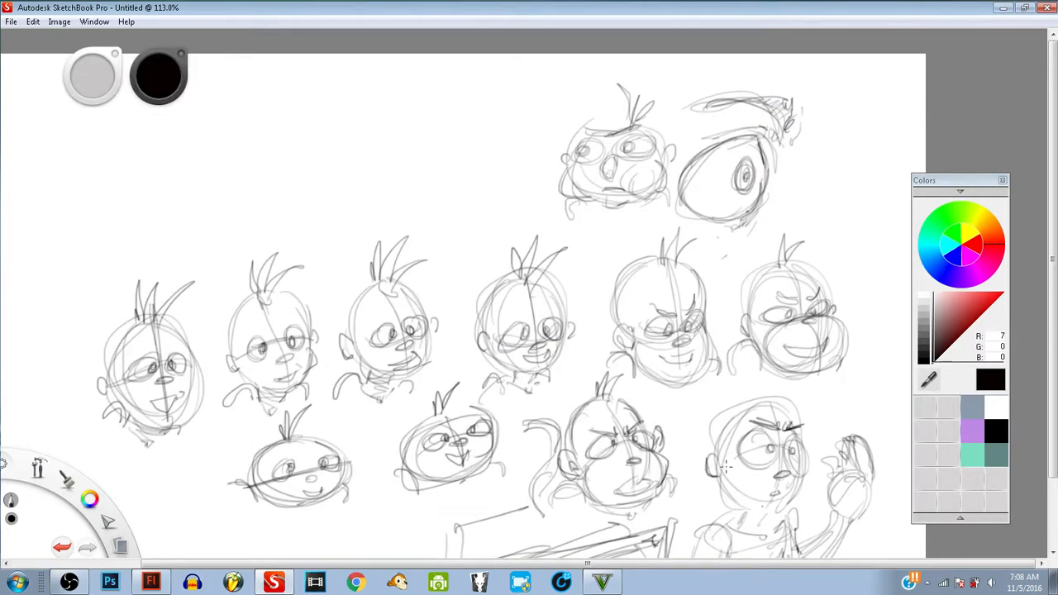
Step: Sketch an egg-shaped head beside the uppermost round face, with slanted brows, eyes, a small nose and a short frowning mouth
drag(226, 326, 299, 368)
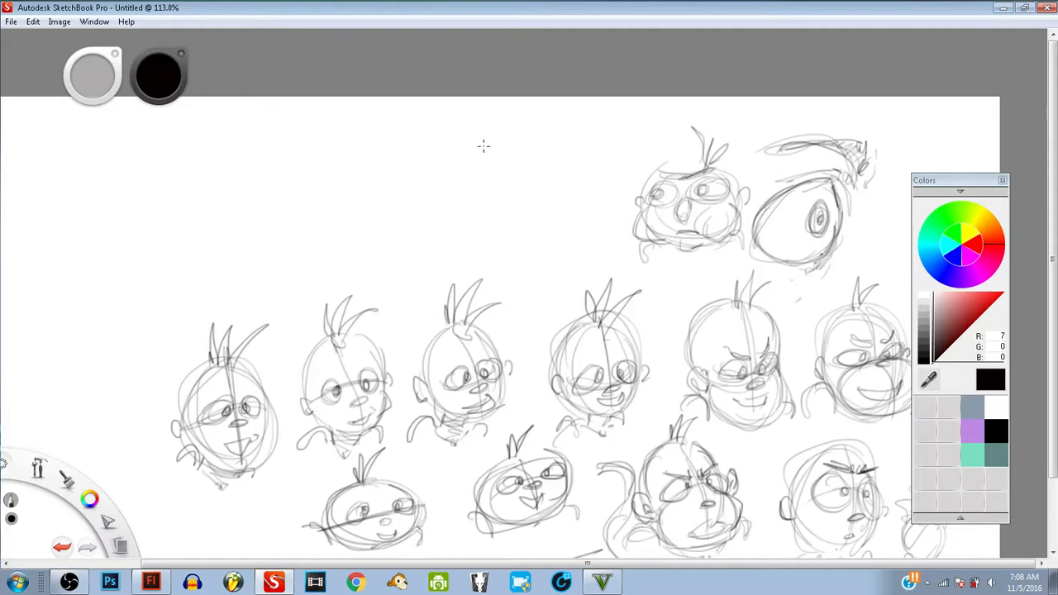
mouse_move(480, 139)
mouse_down()
mouse_move(441, 195)
mouse_move(477, 235)
mouse_move(526, 147)
mouse_move(526, 217)
mouse_move(536, 213)
mouse_move(516, 257)
mouse_up()
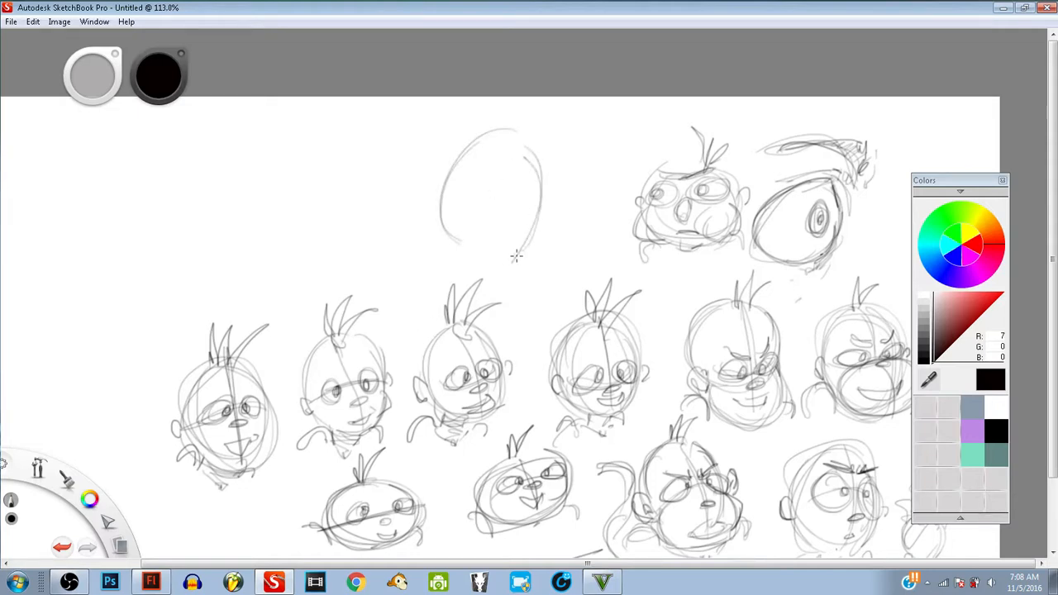
mouse_move(539, 210)
mouse_down()
mouse_move(489, 138)
mouse_move(470, 235)
mouse_move(451, 197)
mouse_move(452, 245)
mouse_move(516, 264)
mouse_move(502, 268)
mouse_move(521, 256)
mouse_move(539, 203)
mouse_up()
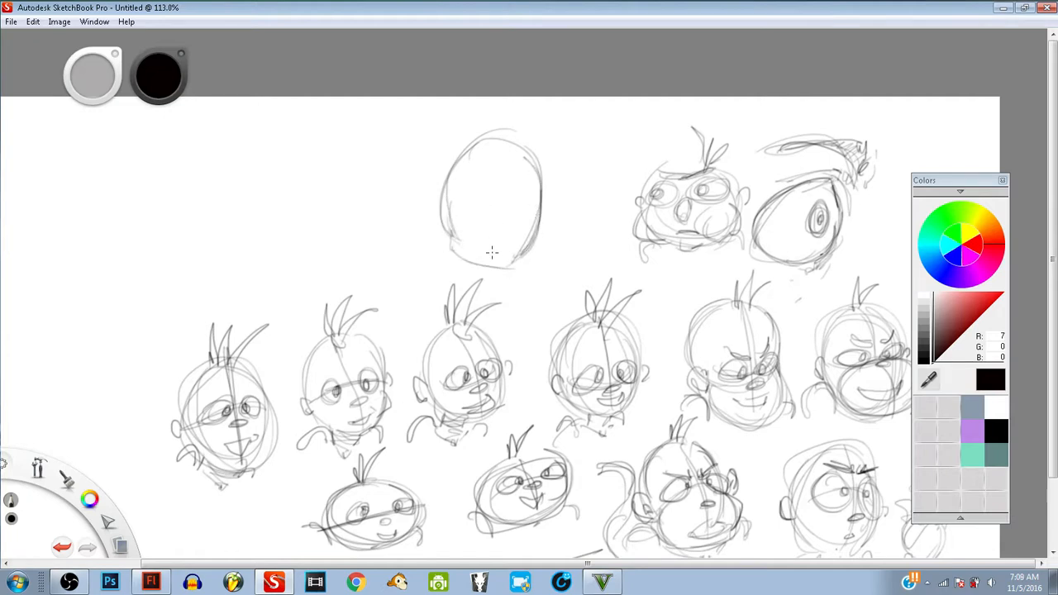
mouse_move(492, 252)
mouse_down()
mouse_move(471, 171)
mouse_move(482, 248)
mouse_up()
mouse_move(524, 208)
mouse_down()
mouse_move(453, 217)
mouse_move(535, 217)
mouse_move(502, 192)
mouse_move(481, 193)
mouse_move(524, 174)
mouse_move(479, 202)
mouse_move(525, 174)
mouse_move(501, 220)
mouse_up()
mouse_move(469, 206)
mouse_down()
mouse_move(447, 196)
mouse_move(451, 235)
mouse_move(474, 205)
mouse_move(468, 229)
mouse_move(478, 233)
mouse_move(468, 234)
mouse_move(499, 204)
mouse_move(480, 228)
mouse_move(483, 253)
mouse_up()
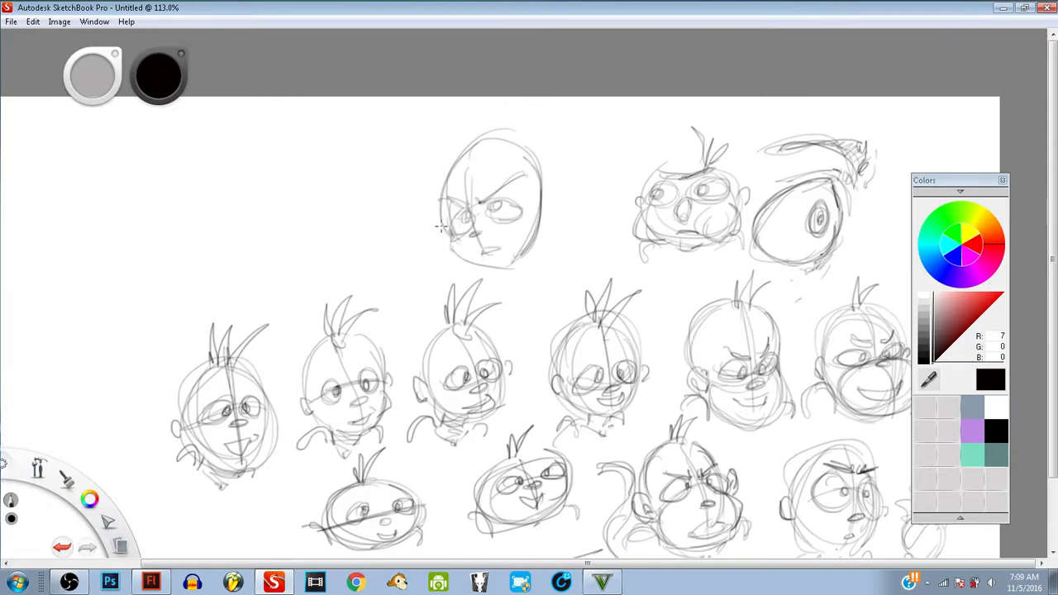
Step: Add an ear, long parted hair with a small top tuft, and refined eyes to the frowning head
mouse_move(452, 165)
mouse_down()
mouse_move(449, 234)
mouse_move(464, 264)
mouse_move(516, 258)
mouse_move(548, 223)
mouse_move(546, 205)
mouse_move(547, 223)
mouse_up()
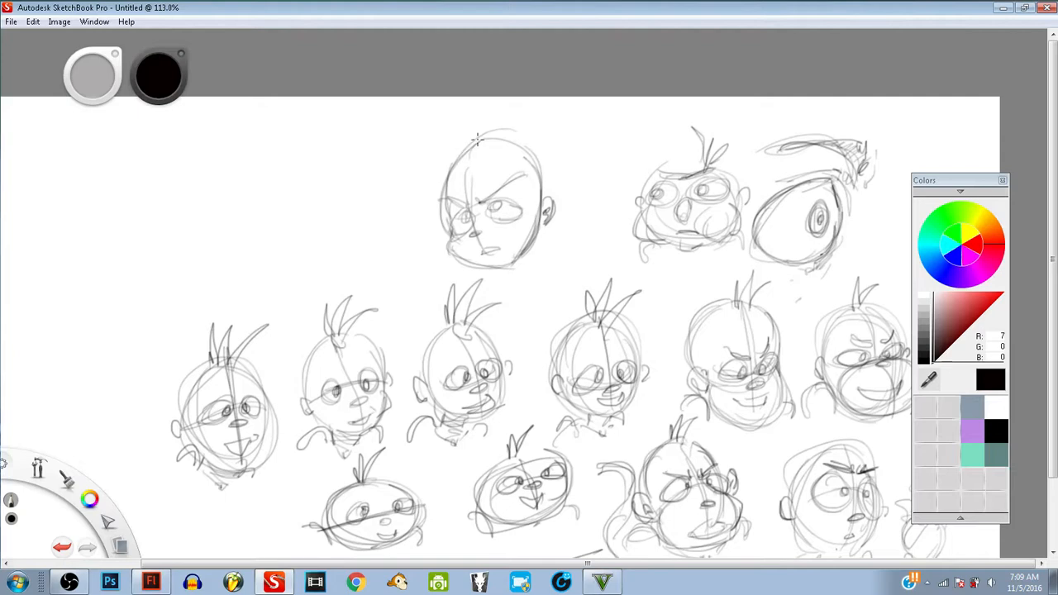
mouse_move(477, 141)
mouse_down()
mouse_move(438, 238)
mouse_move(435, 176)
mouse_move(429, 244)
mouse_move(468, 142)
mouse_move(454, 138)
mouse_move(479, 131)
mouse_move(522, 187)
mouse_move(533, 183)
mouse_move(512, 134)
mouse_move(556, 157)
mouse_move(551, 191)
mouse_up()
mouse_move(496, 139)
mouse_down()
mouse_move(473, 113)
mouse_move(496, 130)
mouse_up()
drag(506, 109, 498, 132)
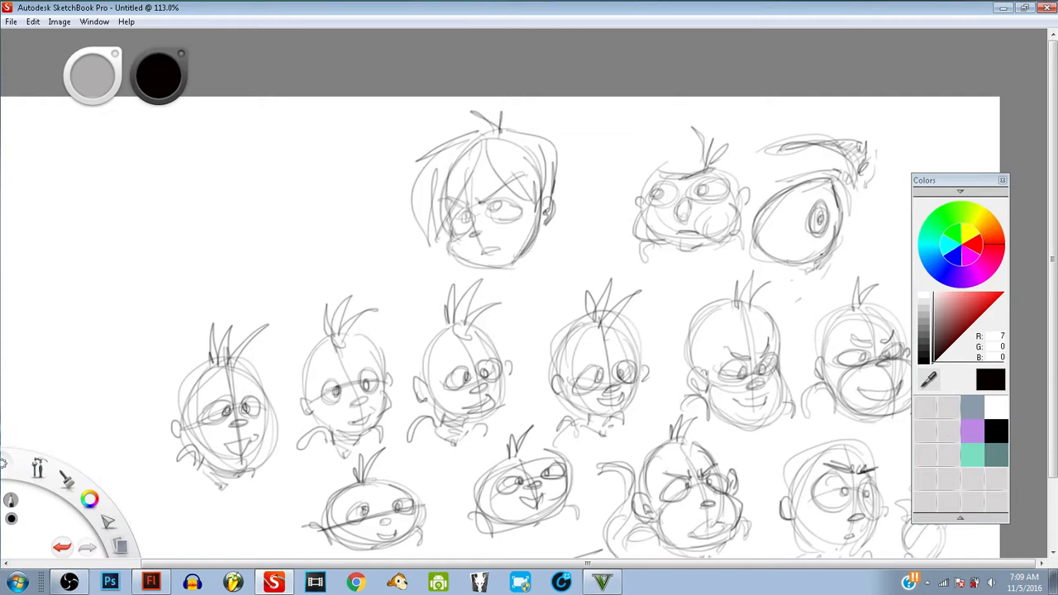
drag(460, 205, 479, 211)
drag(490, 198, 508, 201)
Step: Sketch a larger, tall square-jawed head beside the long-haired boy, with curved guidelines, an oval nose and a wide grin
drag(449, 244, 582, 249)
mouse_move(411, 129)
mouse_down()
mouse_move(431, 261)
mouse_move(457, 121)
mouse_move(469, 266)
mouse_up()
drag(489, 180, 475, 273)
mouse_move(377, 185)
mouse_down()
mouse_move(422, 264)
mouse_move(407, 116)
mouse_move(393, 233)
mouse_move(402, 273)
mouse_move(480, 260)
mouse_move(467, 142)
mouse_move(485, 263)
mouse_up()
mouse_move(371, 164)
mouse_down()
mouse_move(463, 280)
mouse_move(480, 245)
mouse_move(469, 131)
mouse_move(419, 215)
mouse_move(431, 266)
mouse_up()
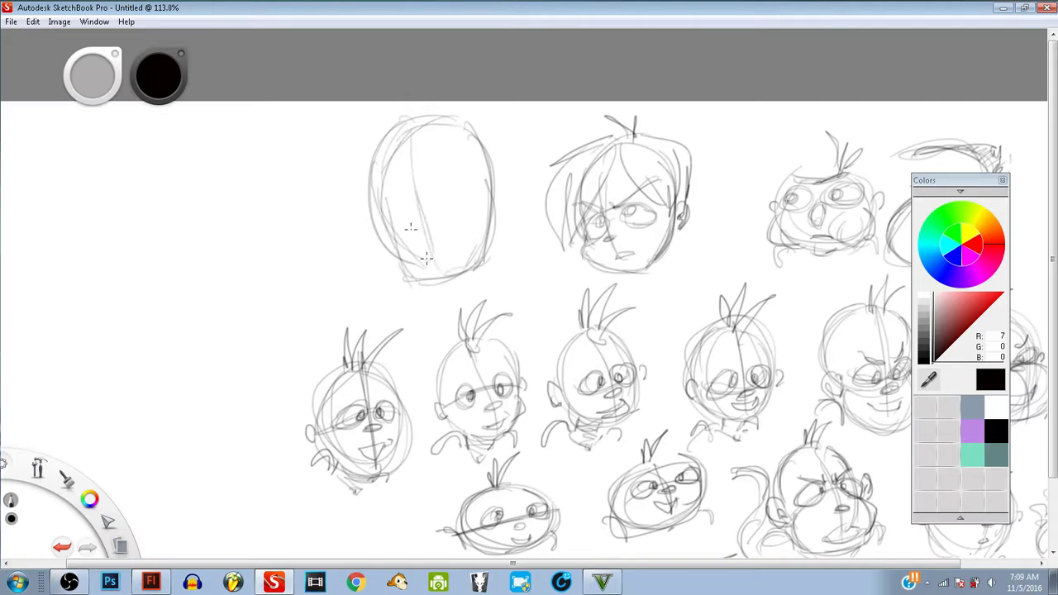
mouse_move(387, 225)
mouse_down()
mouse_move(475, 187)
mouse_move(423, 241)
mouse_move(468, 245)
mouse_move(431, 265)
mouse_move(477, 253)
mouse_move(429, 274)
mouse_up()
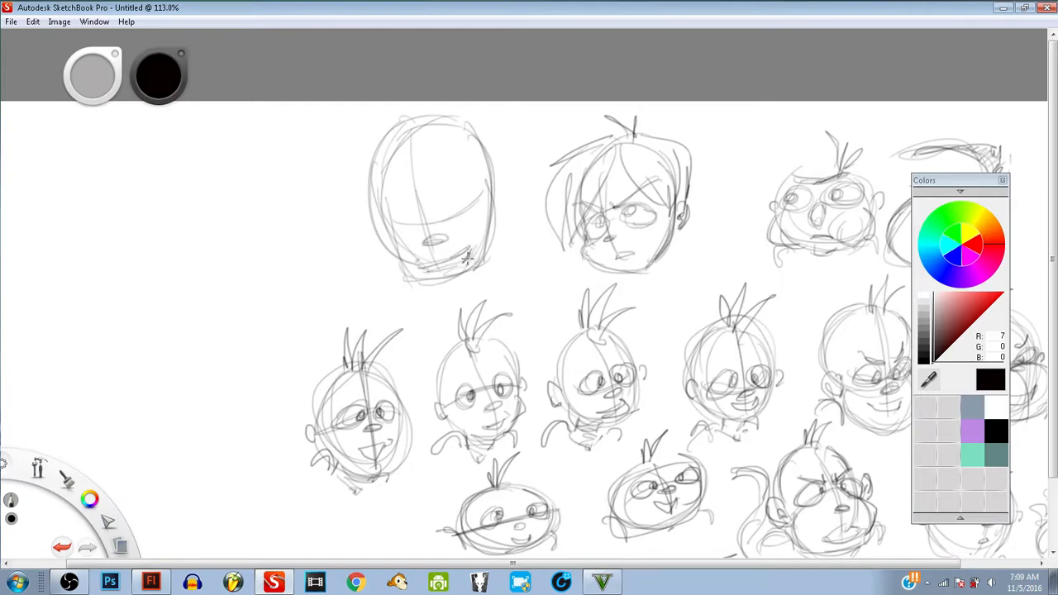
mouse_move(489, 210)
mouse_down()
mouse_move(477, 228)
mouse_move(490, 214)
mouse_up()
mouse_move(393, 227)
mouse_down()
mouse_move(413, 259)
mouse_move(398, 248)
mouse_up()
Step: Sketch a small flattened head beside the square-jawed one, with angry brows, eyes, a nose, an ear and an open mouth
mouse_move(249, 248)
mouse_down()
mouse_move(315, 277)
mouse_move(335, 256)
mouse_up()
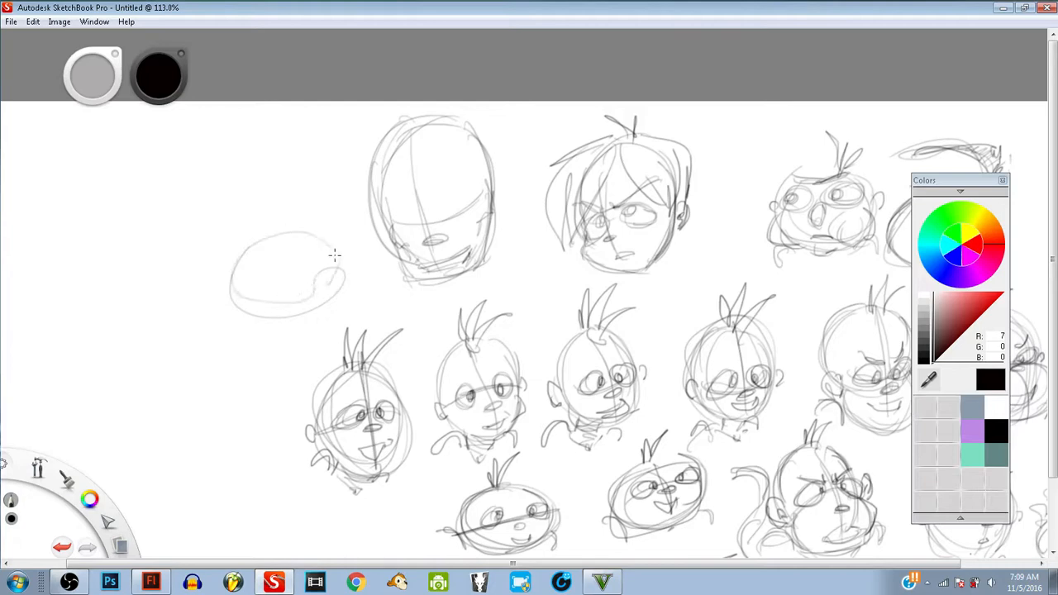
mouse_move(259, 261)
mouse_down()
mouse_move(235, 315)
mouse_move(224, 289)
mouse_move(257, 312)
mouse_move(334, 263)
mouse_move(329, 295)
mouse_up()
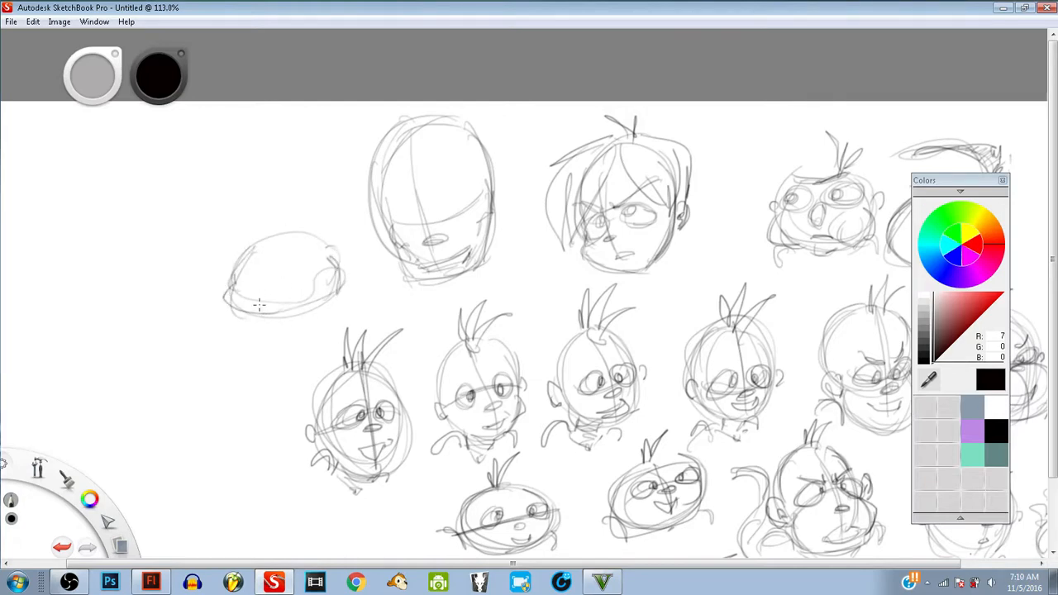
drag(274, 239, 265, 315)
mouse_move(251, 277)
mouse_down()
mouse_move(310, 266)
mouse_move(283, 264)
mouse_move(319, 246)
mouse_move(300, 270)
mouse_move(238, 268)
mouse_move(258, 283)
mouse_up()
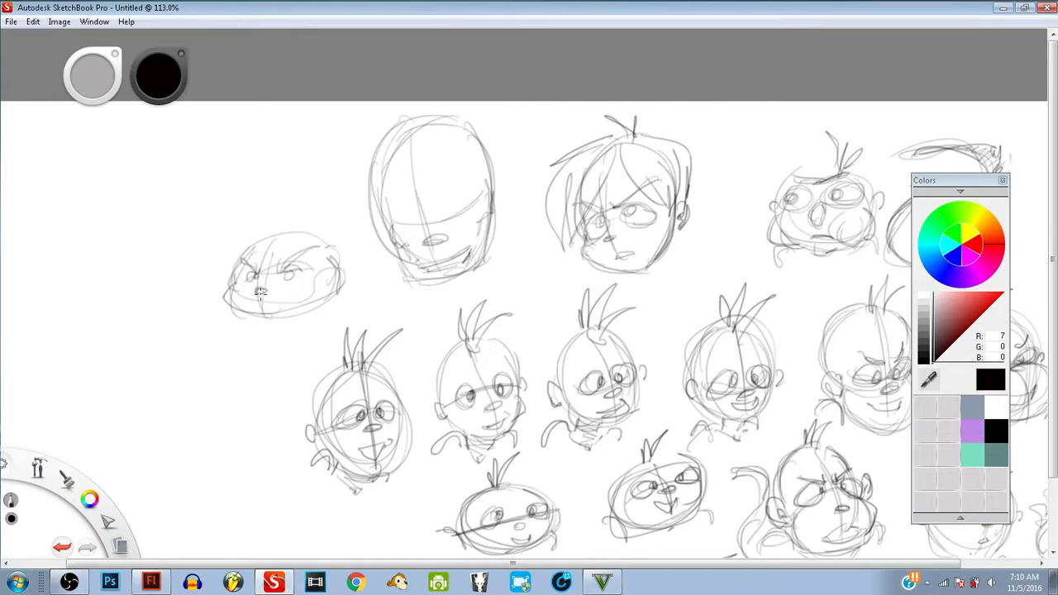
drag(341, 261, 350, 280)
mouse_move(261, 305)
mouse_down()
mouse_move(281, 301)
mouse_move(272, 310)
mouse_up()
Step: Add a curved brow line and slanted eye lines to the square-jawed head, and darken its nose and mouth
key(space)
drag(504, 251, 471, 264)
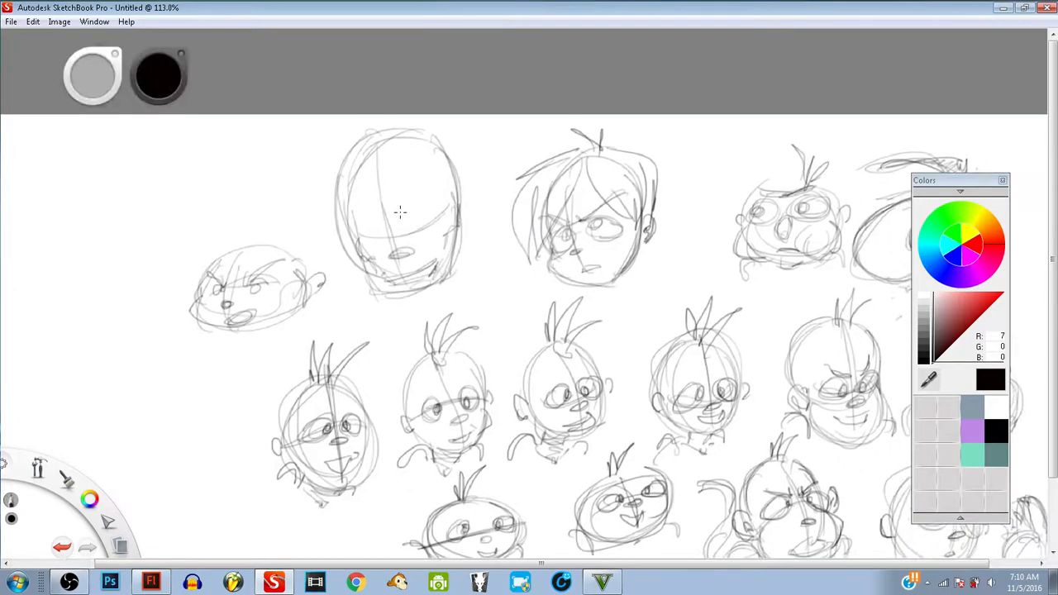
mouse_move(379, 271)
mouse_down()
mouse_move(377, 301)
mouse_move(447, 291)
mouse_move(454, 250)
mouse_move(494, 248)
mouse_up()
key(space)
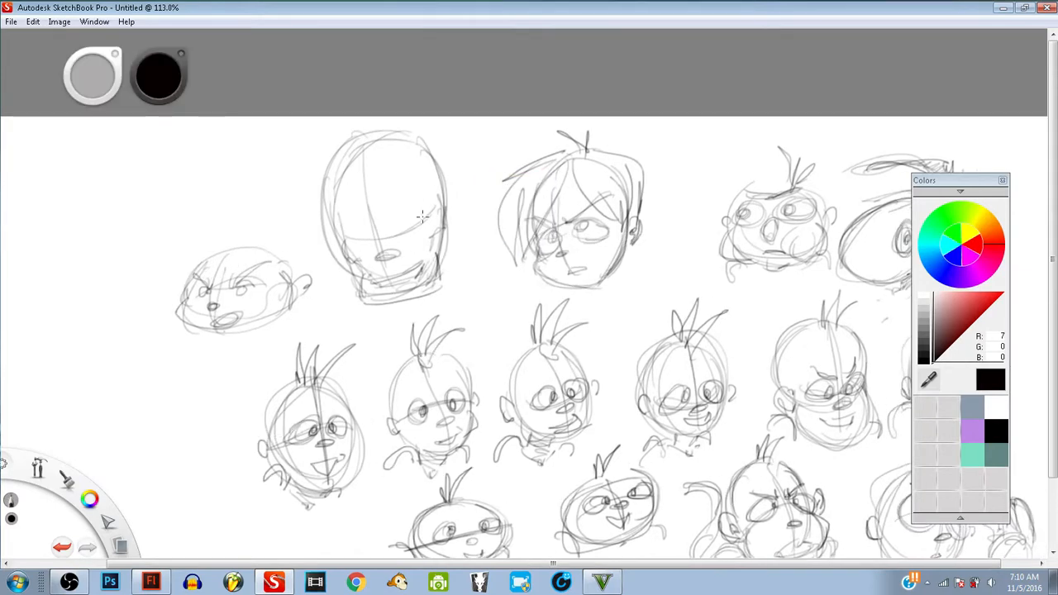
drag(380, 261, 395, 250)
mouse_move(392, 240)
mouse_down()
mouse_move(418, 192)
mouse_move(407, 226)
mouse_up()
mouse_move(336, 224)
mouse_down()
mouse_move(450, 185)
mouse_move(375, 219)
mouse_up()
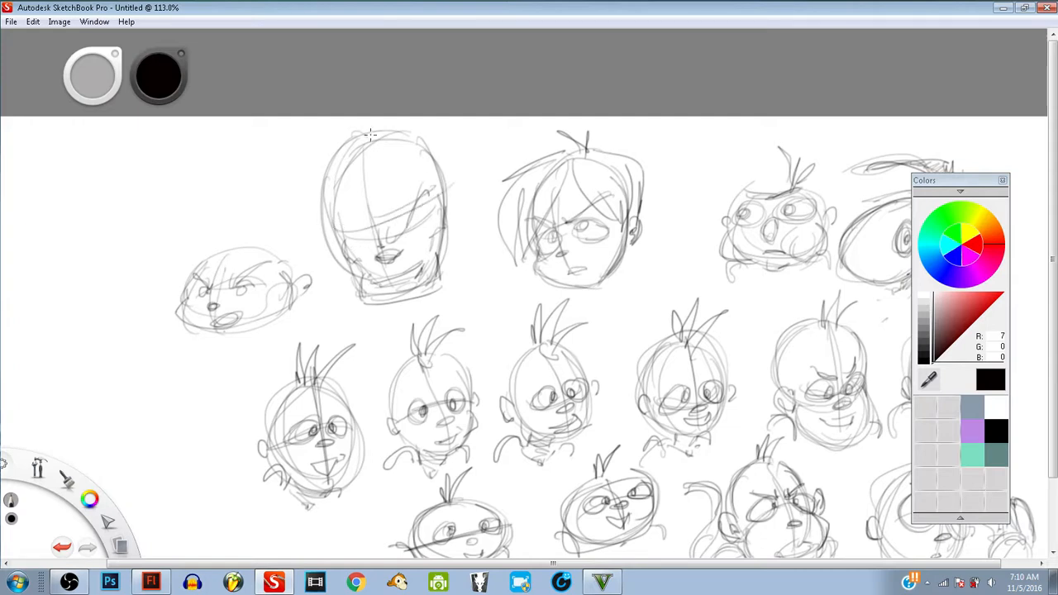
Step: Draw a long hanging lock beside the square-jawed head and give it narrowed, glaring eyes under heavy brows
drag(324, 134, 311, 257)
drag(290, 221, 319, 265)
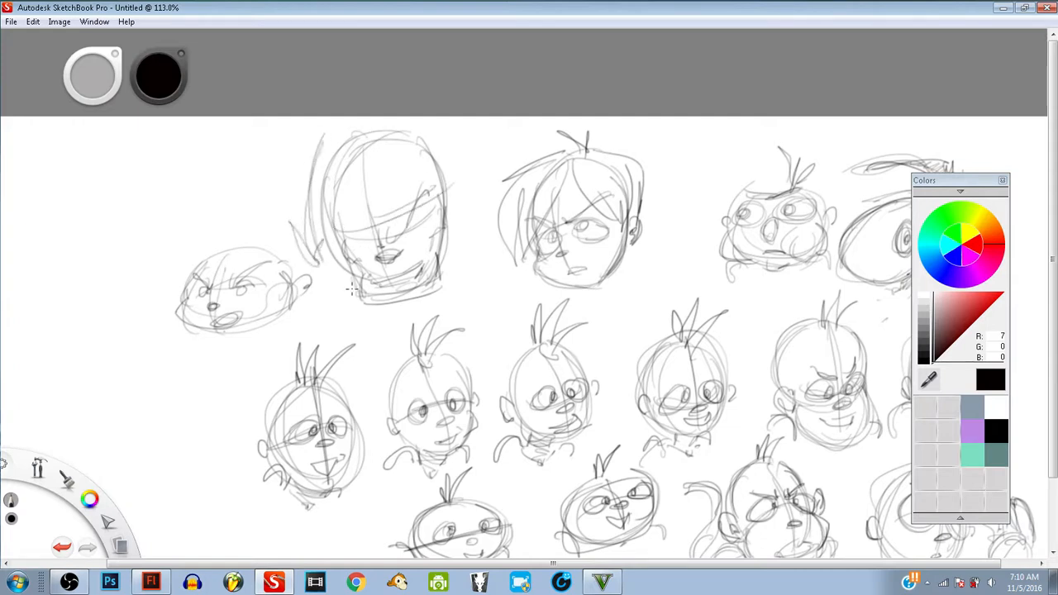
mouse_move(369, 241)
mouse_down()
mouse_move(342, 226)
mouse_move(365, 242)
mouse_move(423, 192)
mouse_move(397, 240)
mouse_move(425, 211)
mouse_move(409, 242)
mouse_move(423, 219)
mouse_move(430, 237)
mouse_move(418, 243)
mouse_move(431, 233)
mouse_up()
mouse_move(348, 248)
mouse_down()
mouse_move(374, 245)
mouse_move(357, 242)
mouse_move(367, 258)
mouse_move(366, 244)
mouse_move(351, 256)
mouse_up()
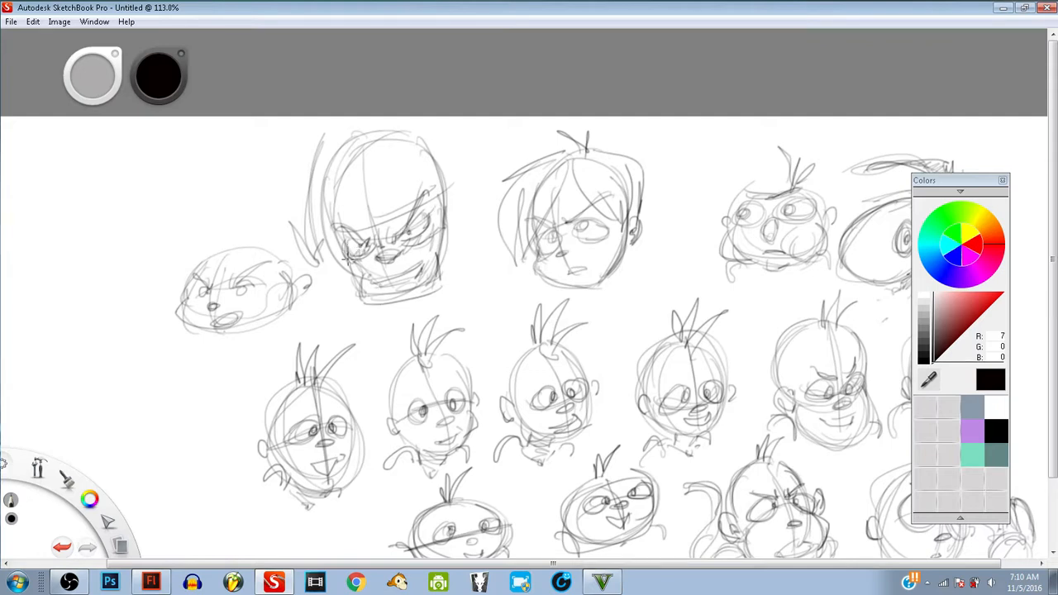
Step: Add an ear, forehead creases, a jagged hairline and swept-up spiky hair to the square-jawed head
mouse_move(445, 207)
mouse_down()
mouse_move(460, 201)
mouse_move(455, 220)
mouse_up()
mouse_move(339, 241)
mouse_down()
mouse_move(342, 253)
mouse_move(361, 245)
mouse_move(417, 180)
mouse_move(431, 182)
mouse_up()
mouse_move(339, 187)
mouse_down()
mouse_move(325, 225)
mouse_move(331, 155)
mouse_move(421, 135)
mouse_move(446, 178)
mouse_up()
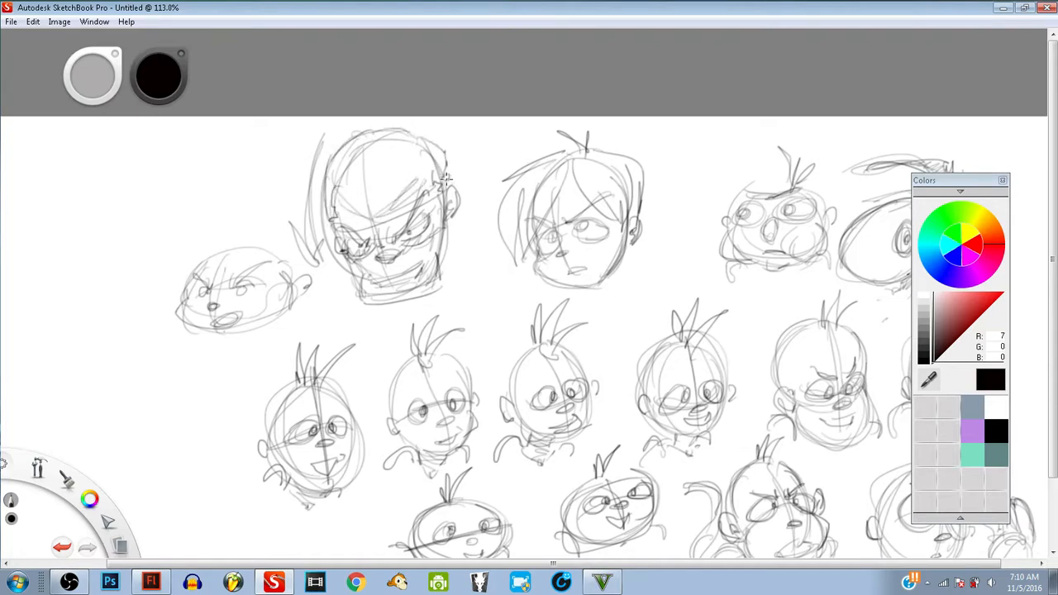
mouse_move(377, 193)
mouse_down()
mouse_move(364, 211)
mouse_move(425, 149)
mouse_move(408, 162)
mouse_move(438, 114)
mouse_move(402, 120)
mouse_up()
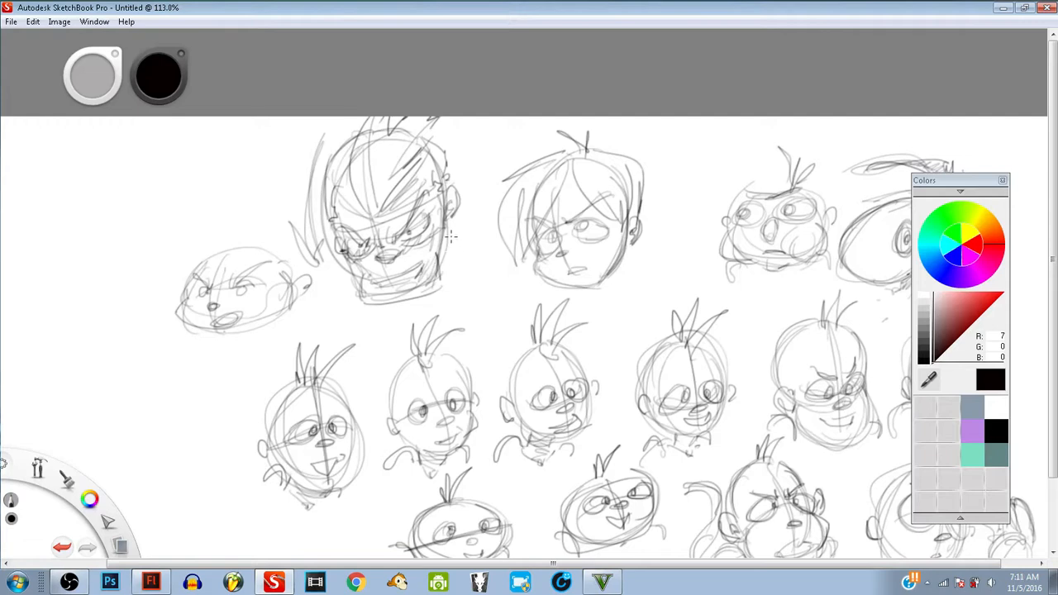
Step: Draw the grinning character's thick neck and the contours of his broad shoulders
mouse_move(451, 238)
mouse_down()
mouse_move(460, 248)
mouse_move(457, 225)
mouse_move(465, 275)
mouse_move(463, 246)
mouse_move(501, 256)
mouse_move(443, 308)
mouse_move(486, 273)
mouse_up()
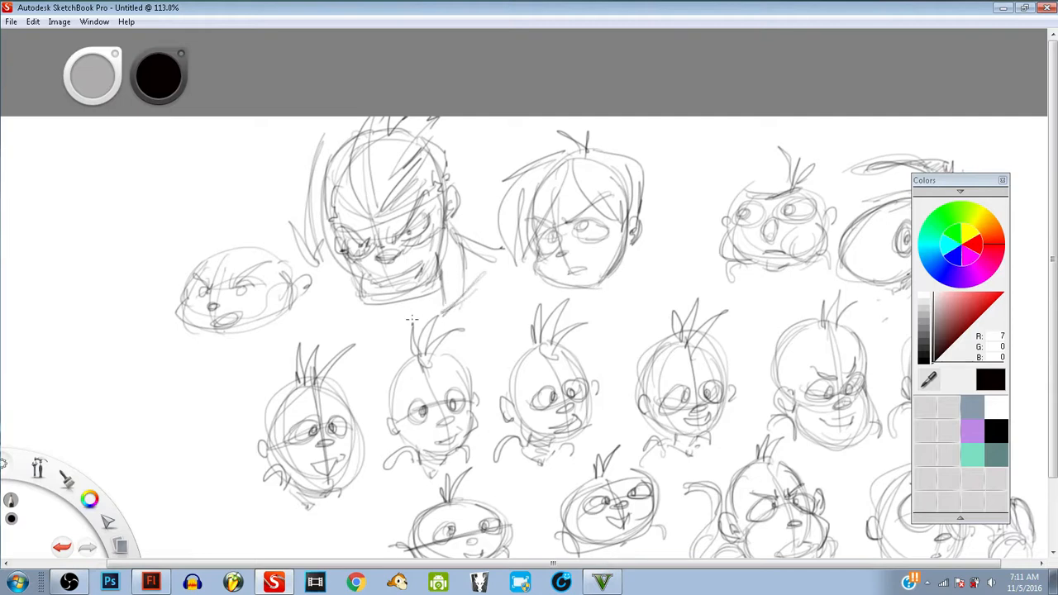
drag(386, 307, 410, 329)
mouse_move(354, 266)
mouse_down()
mouse_move(326, 298)
mouse_move(329, 323)
mouse_up()
drag(333, 277, 315, 322)
drag(497, 255, 524, 314)
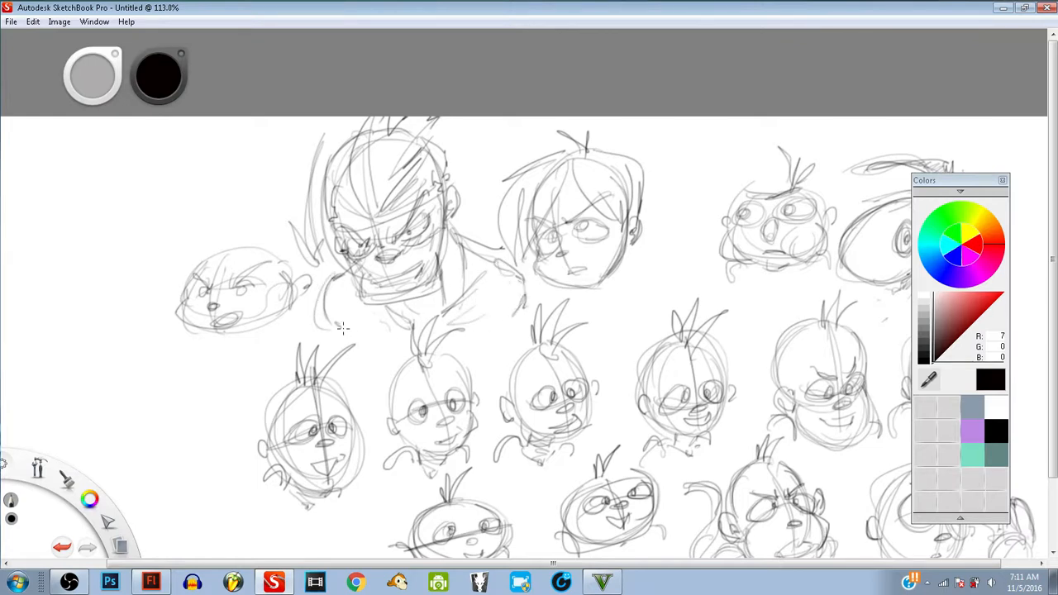
Step: Extend the grinning character's body with chest and upper-arm contours down to the row of heads below
drag(340, 335, 350, 343)
mouse_move(394, 377)
mouse_down()
mouse_move(357, 364)
mouse_move(394, 384)
mouse_up()
mouse_move(468, 359)
mouse_down()
mouse_move(489, 362)
mouse_move(481, 371)
mouse_up()
drag(521, 305, 494, 366)
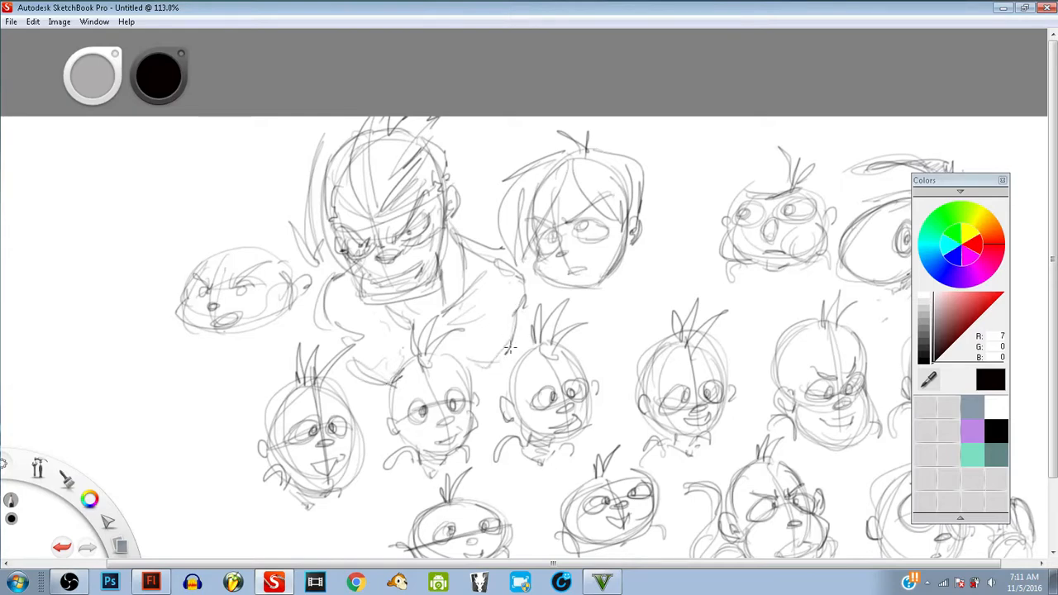
drag(528, 327, 504, 354)
Step: Hatch shading under the grinning character's chin and along his neck and chest
drag(675, 272, 767, 237)
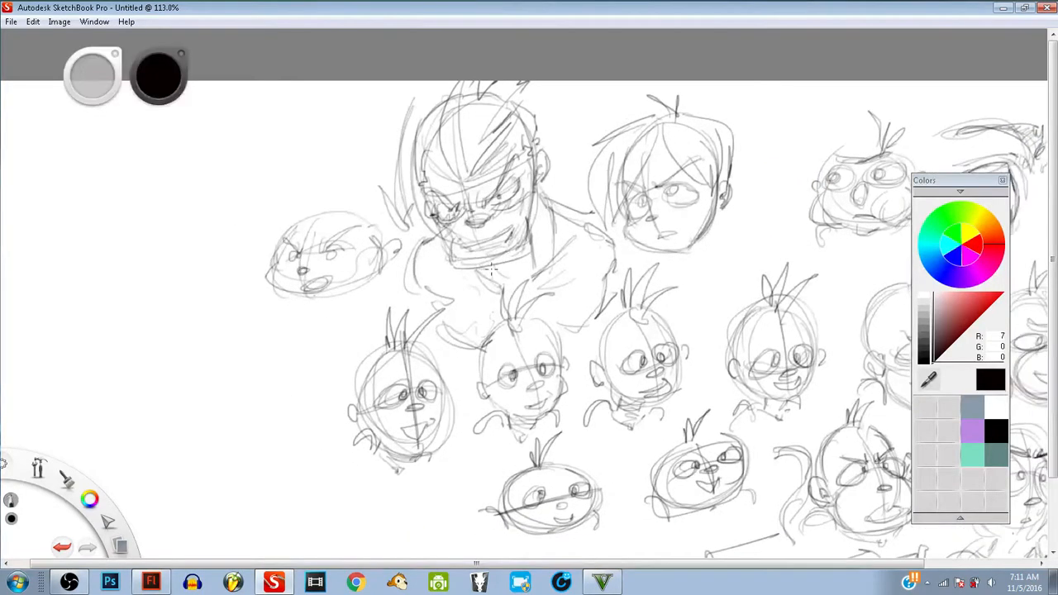
mouse_move(492, 270)
mouse_down()
mouse_move(539, 251)
mouse_move(508, 303)
mouse_move(475, 295)
mouse_move(501, 298)
mouse_up()
drag(581, 262, 561, 287)
mouse_move(578, 266)
mouse_down()
mouse_move(553, 289)
mouse_move(569, 288)
mouse_up()
Step: Draw the long-haired boy's neck and pointed shirt collar, with light shading under the jaw
drag(702, 285, 637, 304)
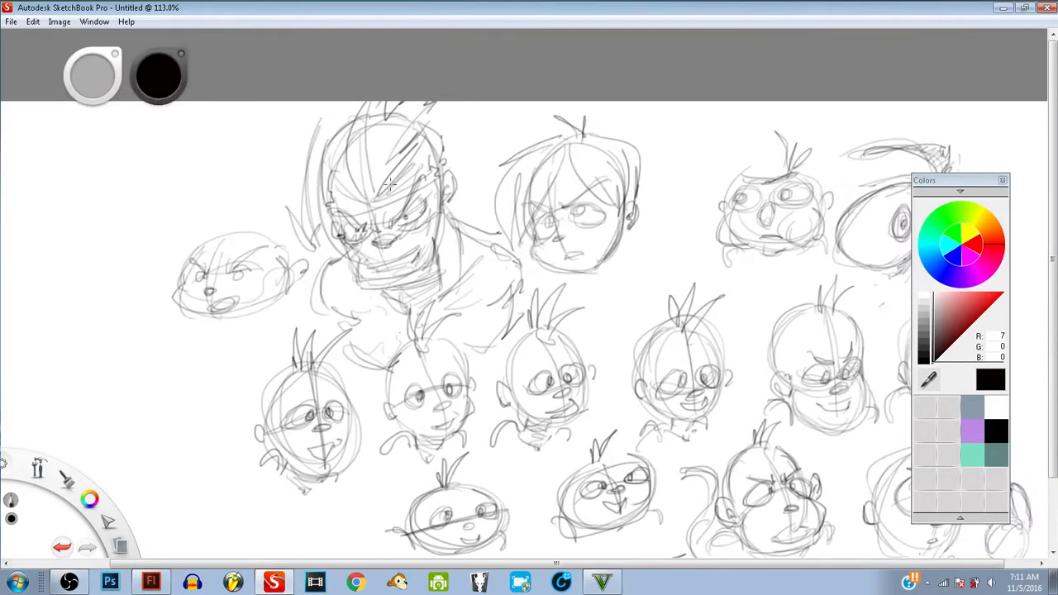
drag(732, 260, 714, 211)
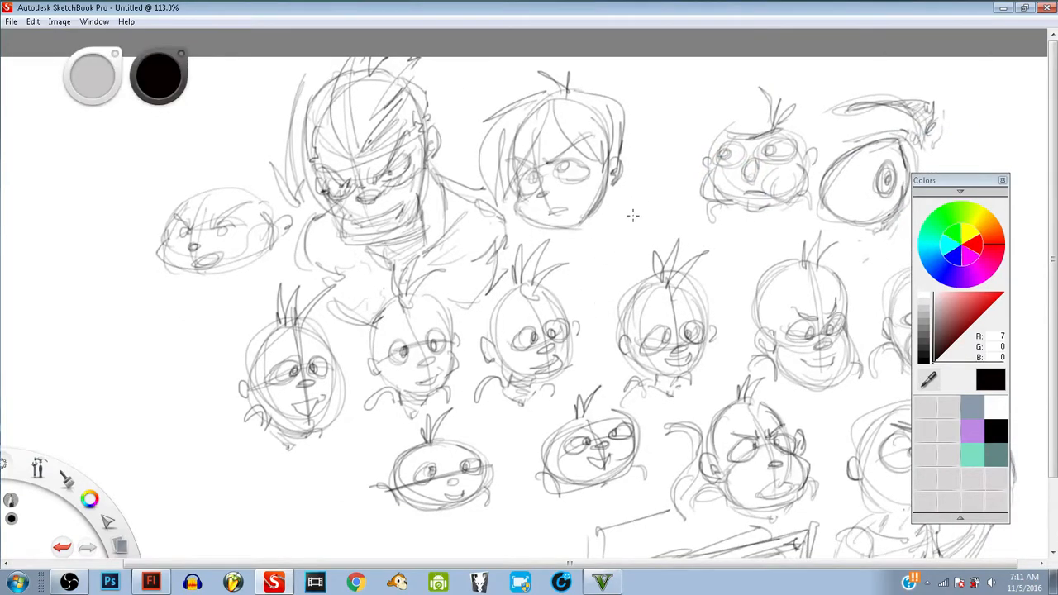
drag(649, 191, 610, 215)
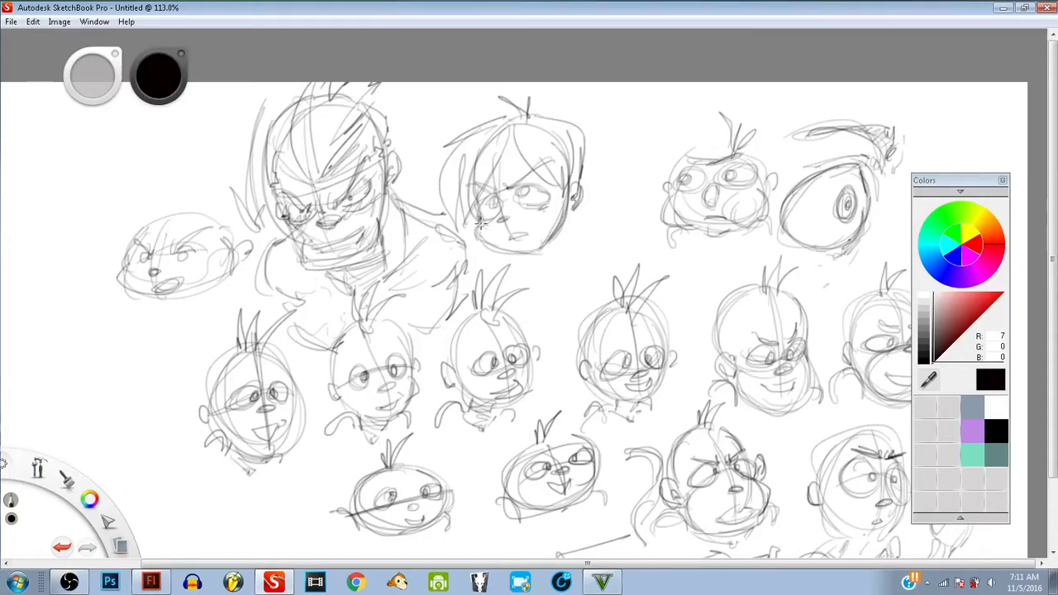
mouse_move(604, 236)
mouse_down()
mouse_move(531, 256)
mouse_move(539, 284)
mouse_up()
mouse_move(547, 235)
mouse_down()
mouse_move(538, 296)
mouse_move(525, 264)
mouse_move(541, 280)
mouse_move(537, 293)
mouse_move(577, 274)
mouse_up()
drag(577, 275, 568, 241)
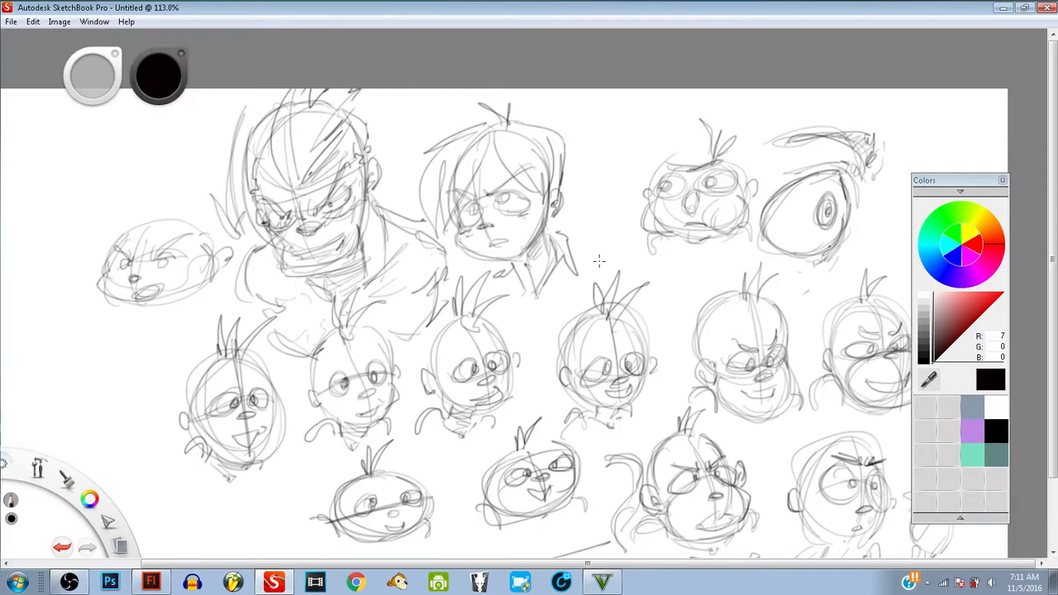
Step: Draw the boy's shoulders, jacket lapels and open shirt front below the collar
drag(637, 283, 631, 281)
mouse_move(577, 243)
mouse_down()
mouse_move(606, 258)
mouse_move(579, 263)
mouse_move(591, 259)
mouse_up()
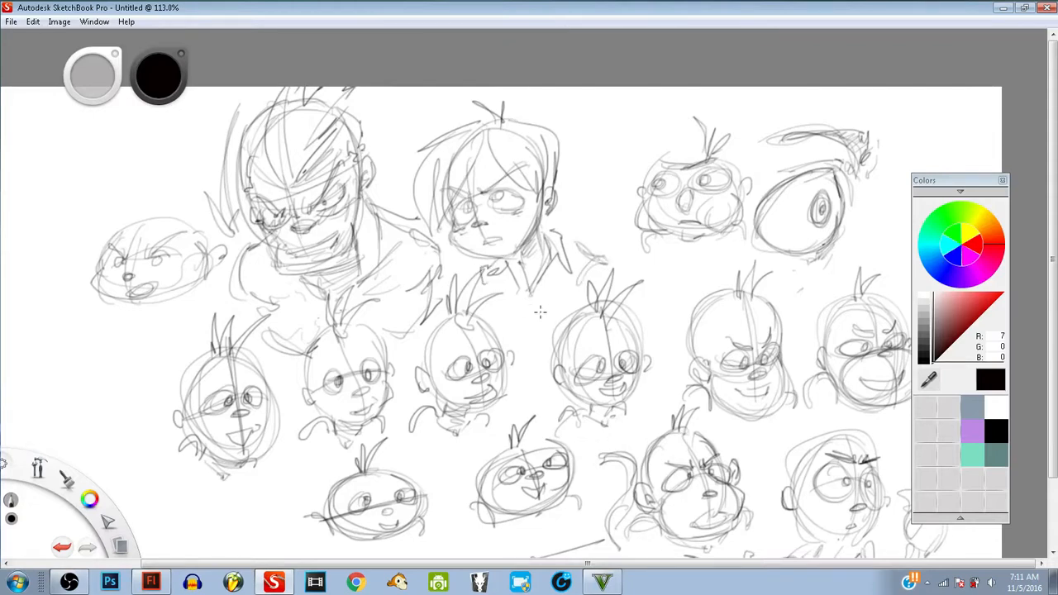
mouse_move(539, 299)
mouse_down()
mouse_move(518, 339)
mouse_move(541, 296)
mouse_move(536, 337)
mouse_move(554, 273)
mouse_up()
mouse_move(556, 236)
mouse_down()
mouse_move(571, 251)
mouse_move(546, 295)
mouse_up()
mouse_move(577, 267)
mouse_down()
mouse_move(604, 287)
mouse_move(571, 229)
mouse_up()
mouse_move(500, 329)
mouse_down()
mouse_move(501, 280)
mouse_move(464, 292)
mouse_up()
drag(488, 255, 479, 288)
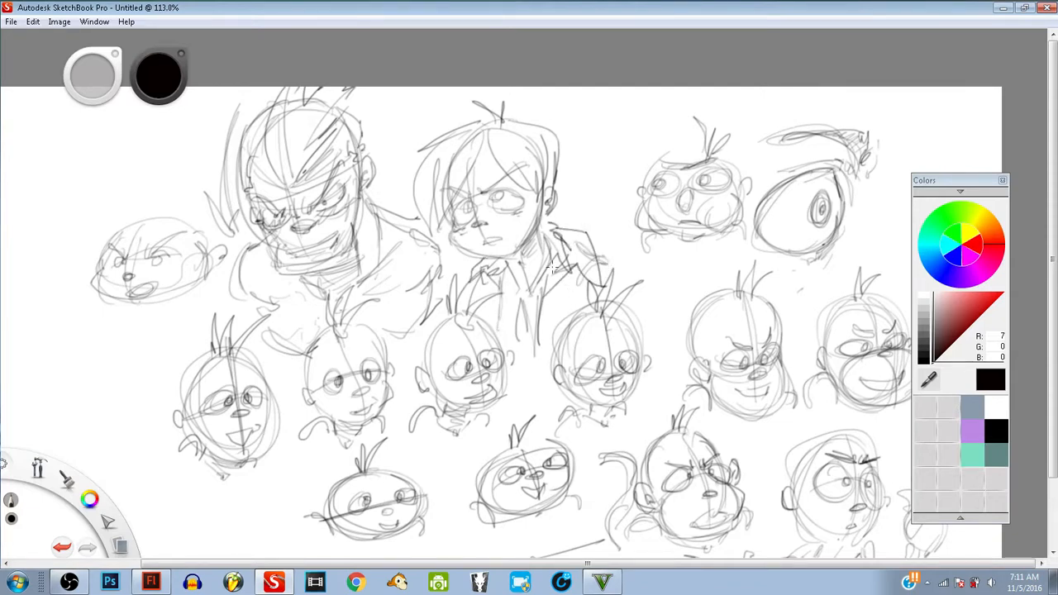
Step: Reinforce the boy's parted fringe with longer strands falling over his forehead and beside his face
drag(494, 139, 511, 187)
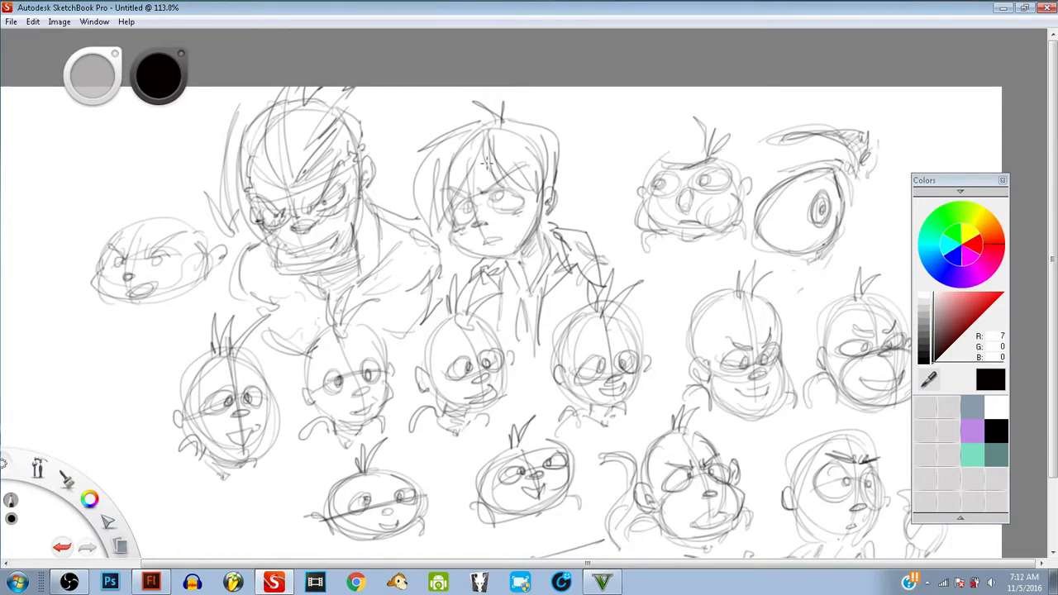
drag(486, 135, 460, 193)
drag(536, 182, 530, 218)
Step: Add stripes to the boy's shirt, draw the jacket's outer sleeve, and shade the jacket folds
mouse_move(506, 300)
mouse_down()
mouse_move(536, 304)
mouse_move(505, 301)
mouse_move(510, 329)
mouse_move(535, 343)
mouse_up()
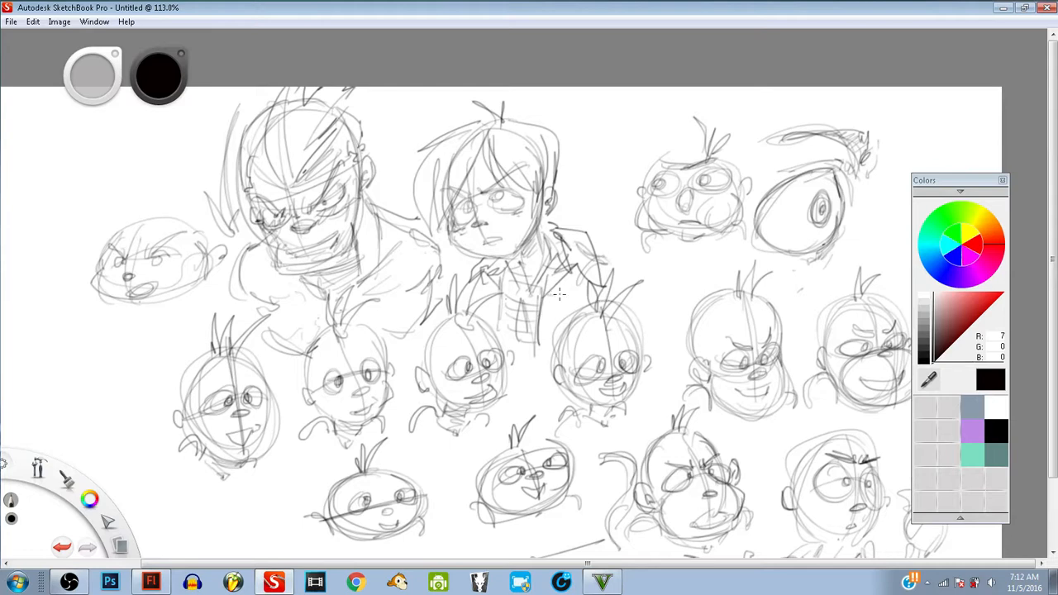
mouse_move(560, 293)
mouse_down()
mouse_move(548, 305)
mouse_move(582, 305)
mouse_move(538, 314)
mouse_up()
mouse_move(617, 253)
mouse_down()
mouse_move(639, 282)
mouse_move(614, 294)
mouse_move(632, 263)
mouse_move(622, 251)
mouse_move(613, 278)
mouse_up()
key(space)
drag(468, 356, 534, 353)
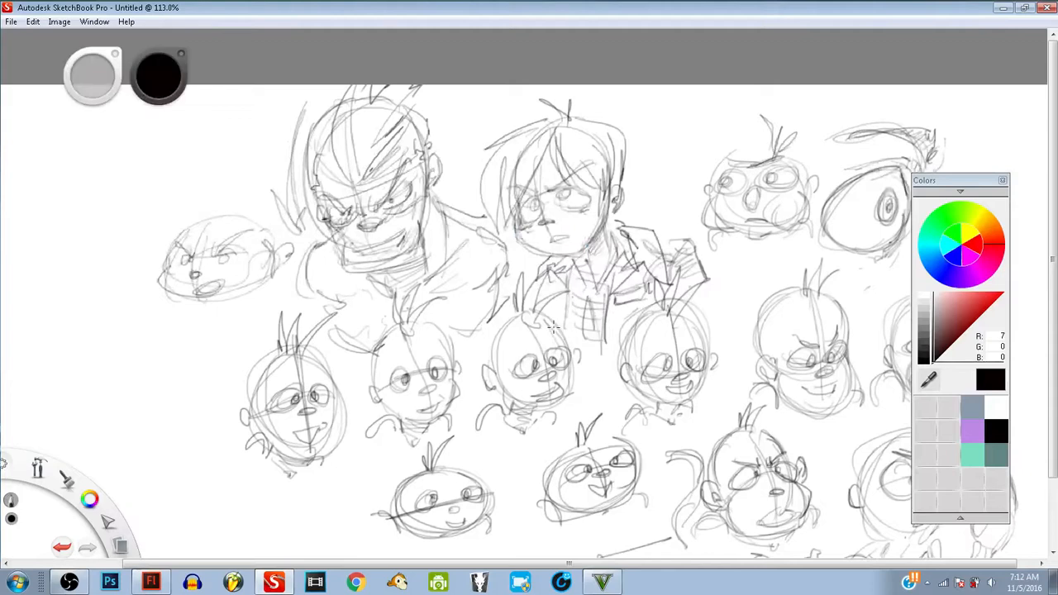
mouse_move(526, 281)
mouse_down()
mouse_move(547, 265)
mouse_move(536, 293)
mouse_up()
Step: Reinforce the outline of the spiky-haired head below the boy's sleeve and add a curved line across its forehead
key(space)
drag(668, 290, 646, 274)
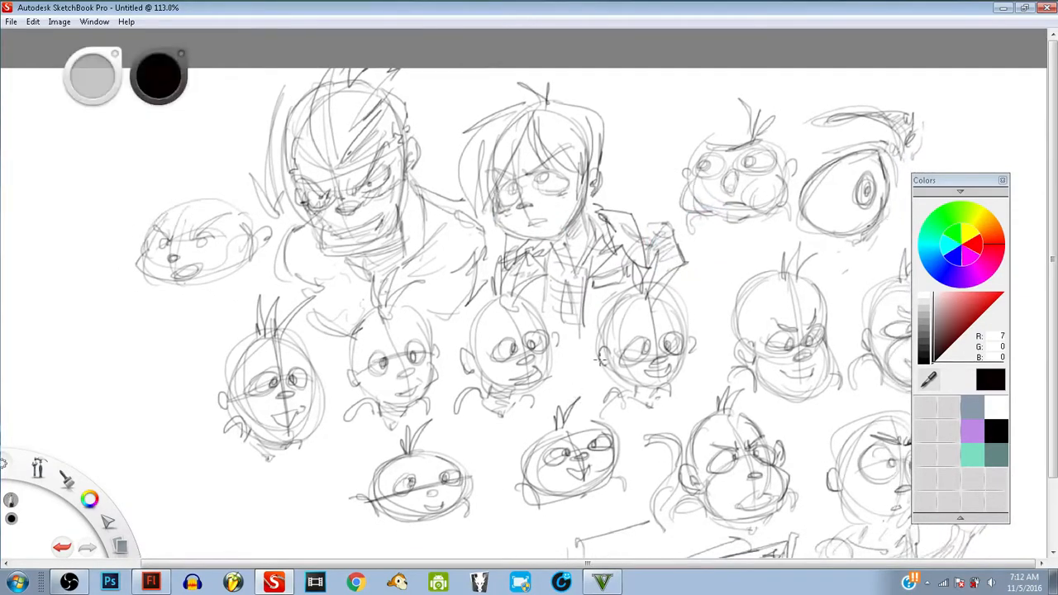
key(space)
drag(637, 338, 615, 310)
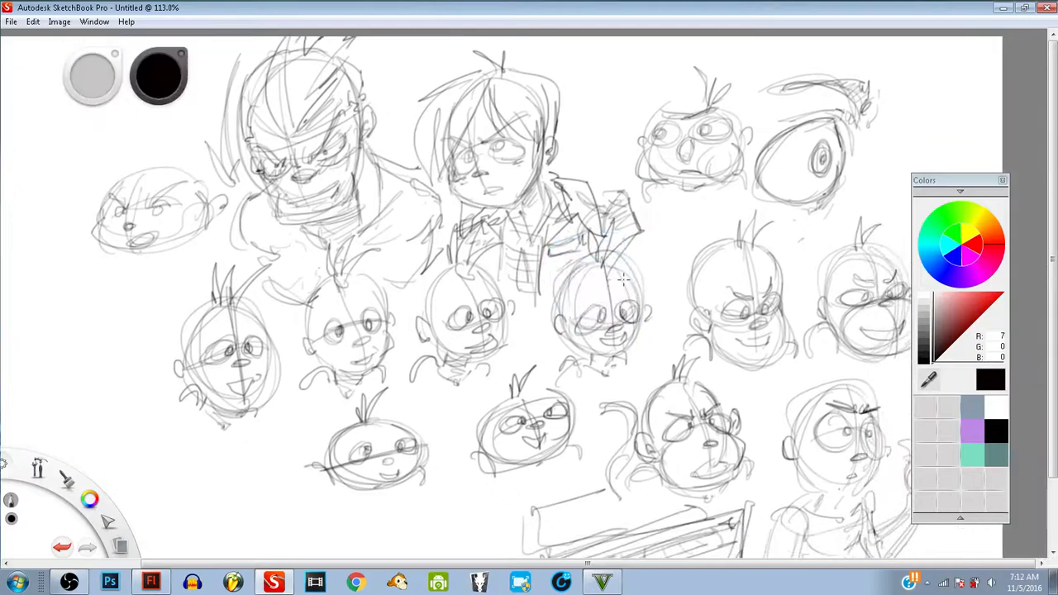
mouse_move(622, 265)
mouse_down()
mouse_move(637, 293)
mouse_move(640, 344)
mouse_move(626, 348)
mouse_up()
drag(569, 302, 586, 352)
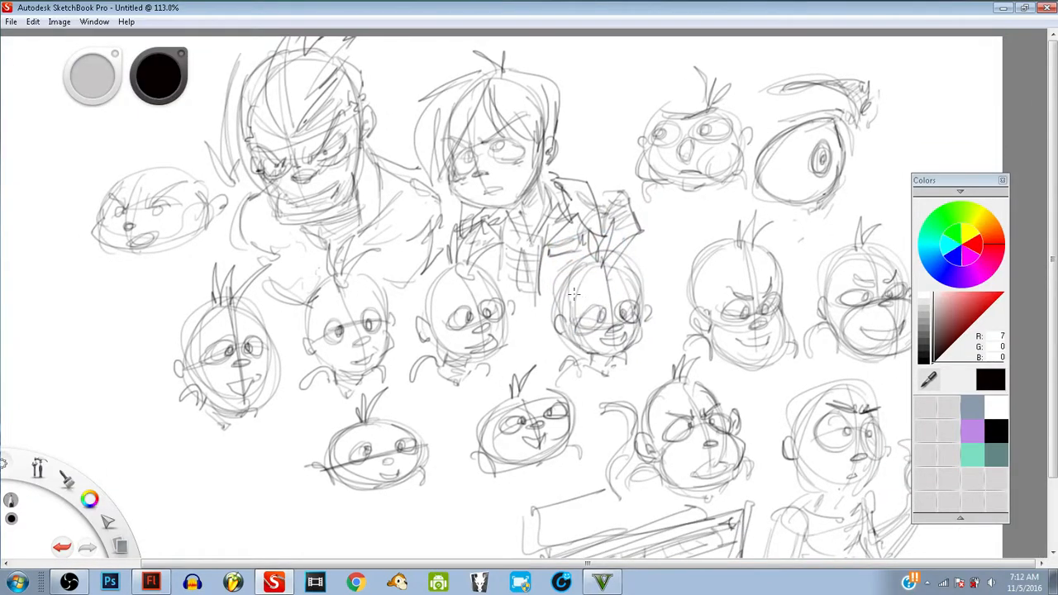
mouse_move(576, 273)
mouse_down()
mouse_move(606, 288)
mouse_move(629, 268)
mouse_up()
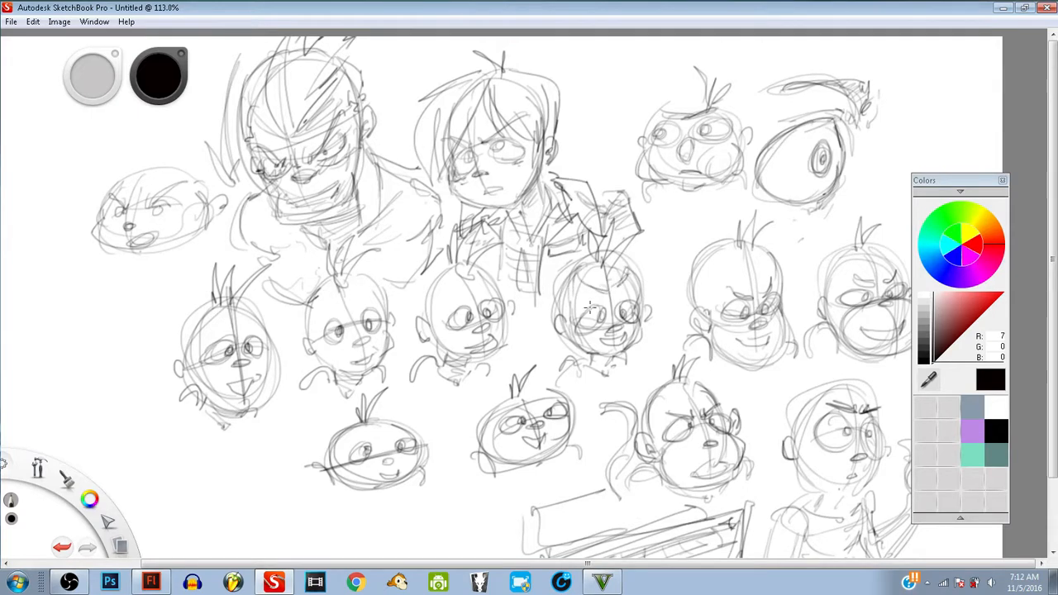
Step: Draw a squared hairline across the forehead of the smirking head with angled brows and reinforce its outline
key(space)
drag(650, 303, 589, 273)
key(space)
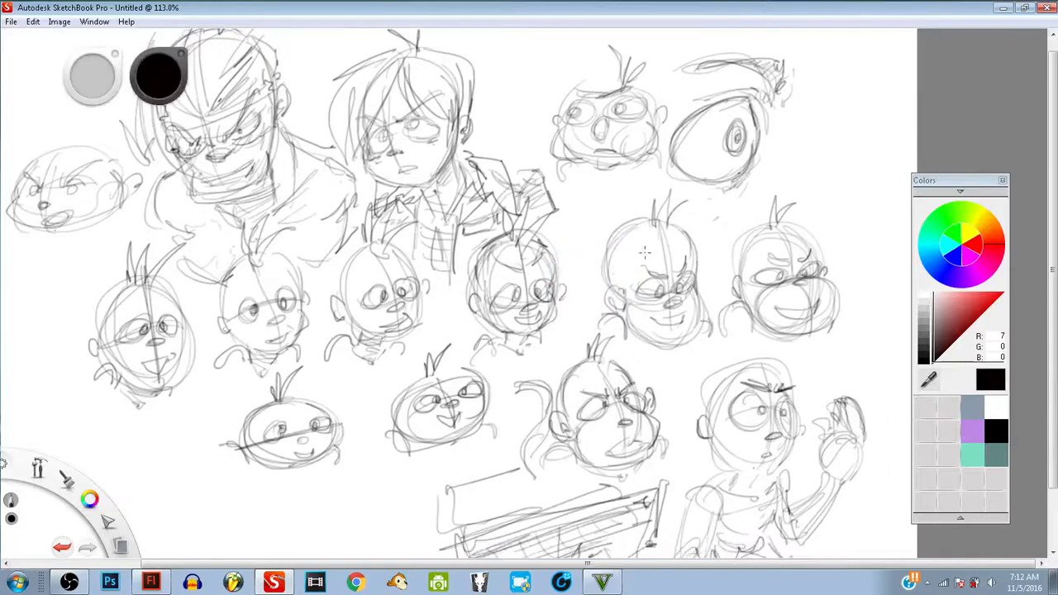
drag(685, 239, 695, 277)
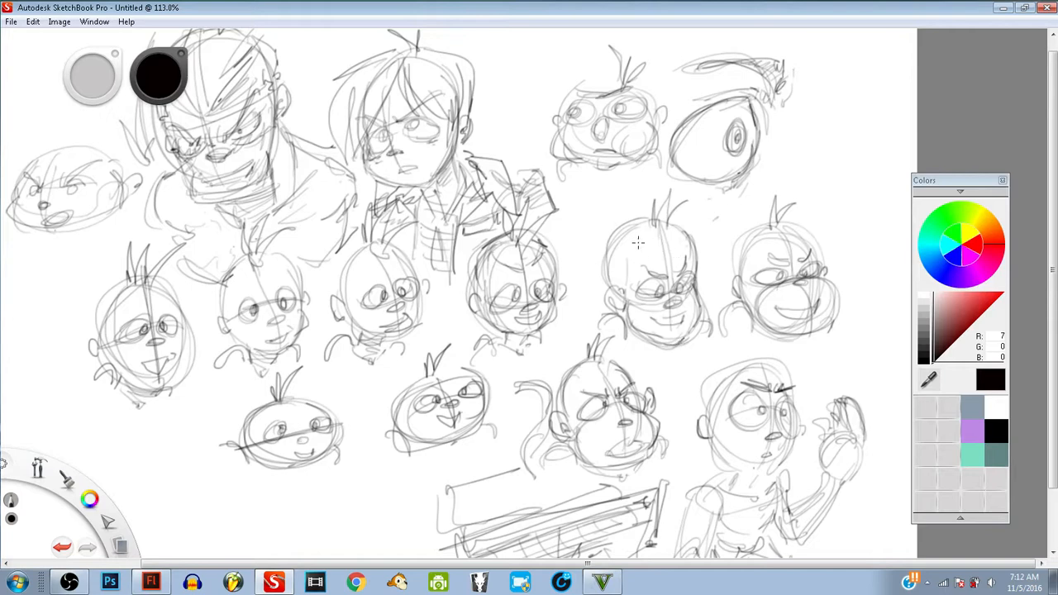
mouse_move(633, 240)
mouse_down()
mouse_move(649, 250)
mouse_move(685, 241)
mouse_up()
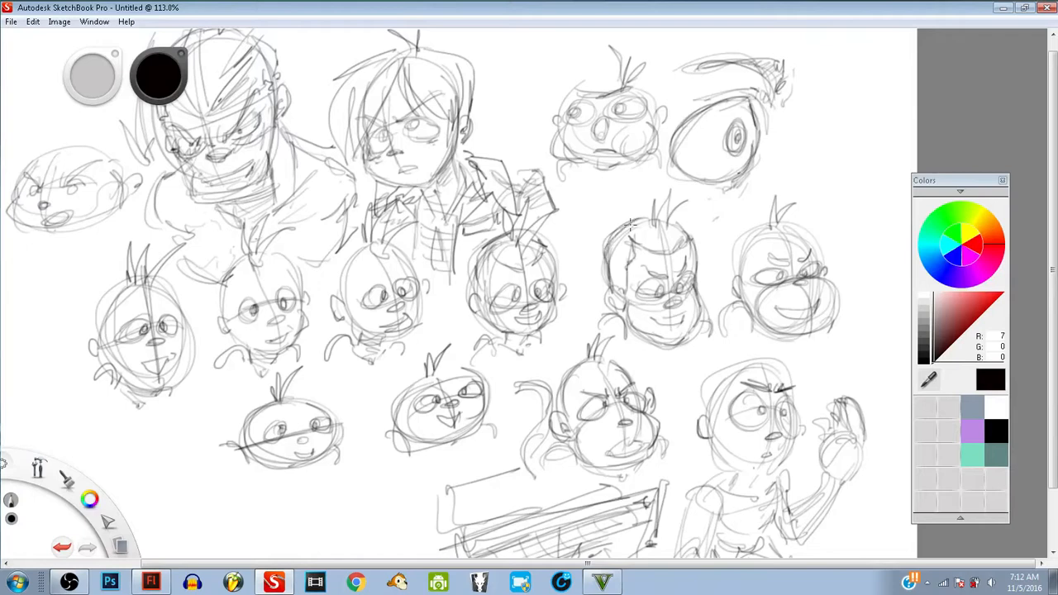
Step: Add a fan of dark spiky hair tufts on top of the smirking head
mouse_move(683, 223)
mouse_down()
mouse_move(705, 204)
mouse_move(665, 210)
mouse_move(670, 196)
mouse_move(656, 207)
mouse_move(650, 180)
mouse_up()
drag(643, 219, 647, 194)
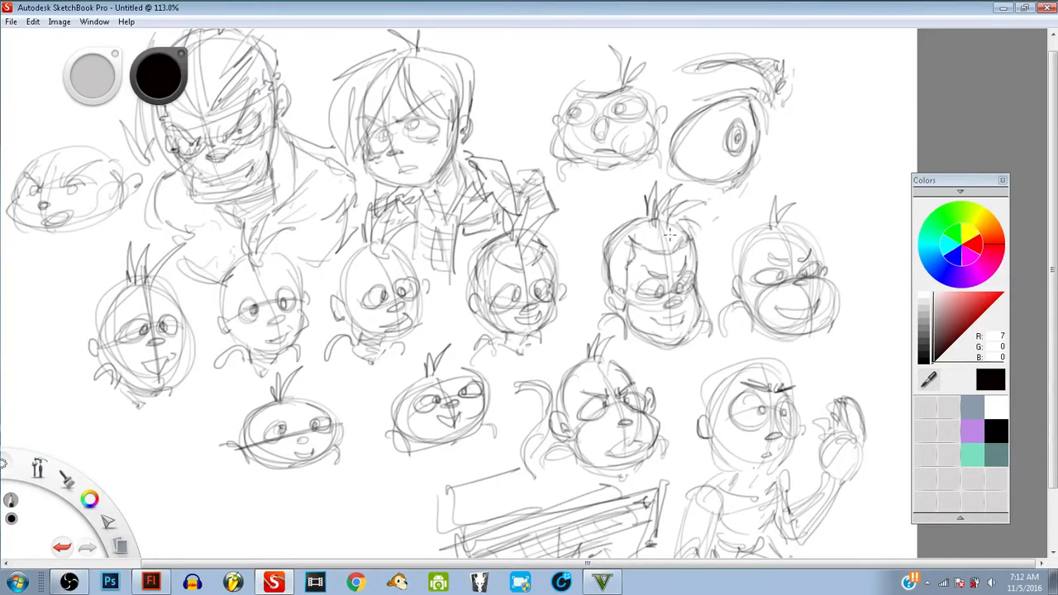
mouse_move(663, 248)
mouse_down()
mouse_move(644, 210)
mouse_move(617, 202)
mouse_move(643, 213)
mouse_up()
drag(647, 201, 646, 213)
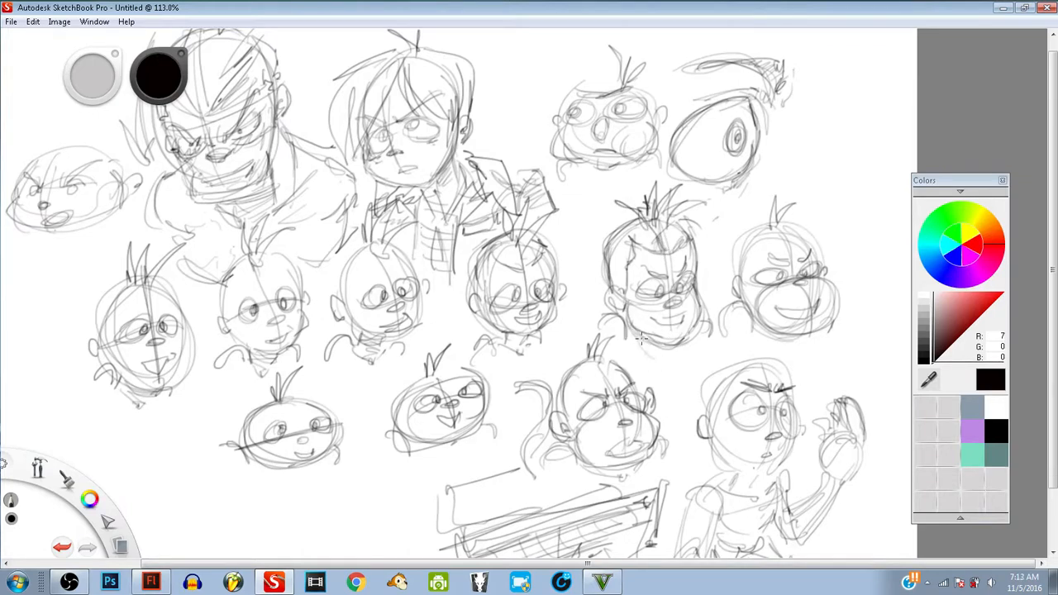
Step: Draw a thick shaded neck and a rounded shoulder below the smirking head's jaw
mouse_move(641, 339)
mouse_down()
mouse_move(679, 361)
mouse_move(685, 343)
mouse_move(658, 363)
mouse_up()
mouse_move(622, 321)
mouse_down()
mouse_move(637, 348)
mouse_move(698, 360)
mouse_move(687, 345)
mouse_up()
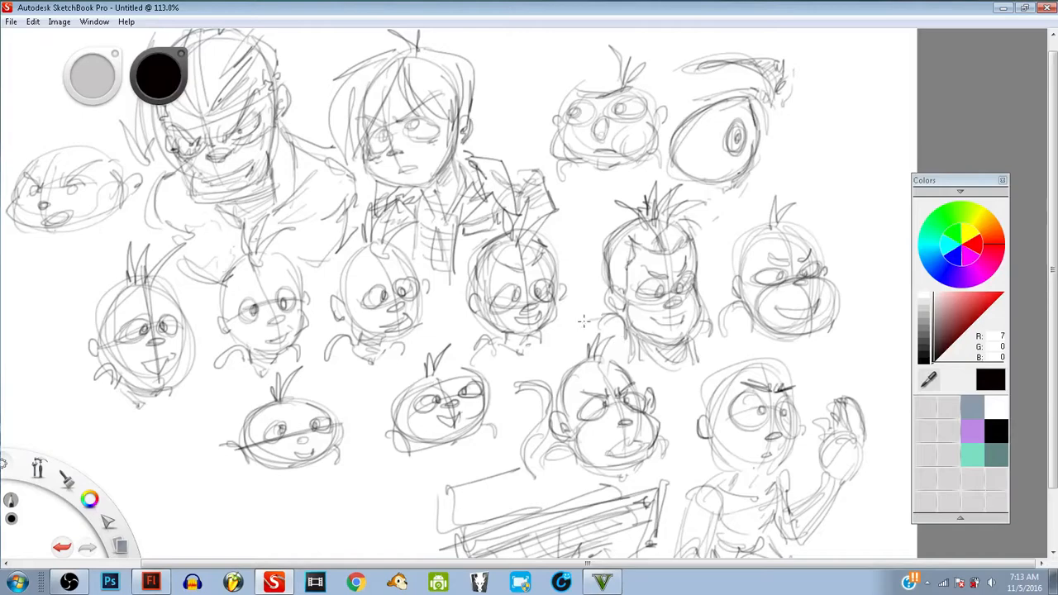
mouse_move(600, 316)
mouse_down()
mouse_move(595, 351)
mouse_move(689, 336)
mouse_up()
Step: Review the rows of character heads and the two busts across the sketch page
key(space)
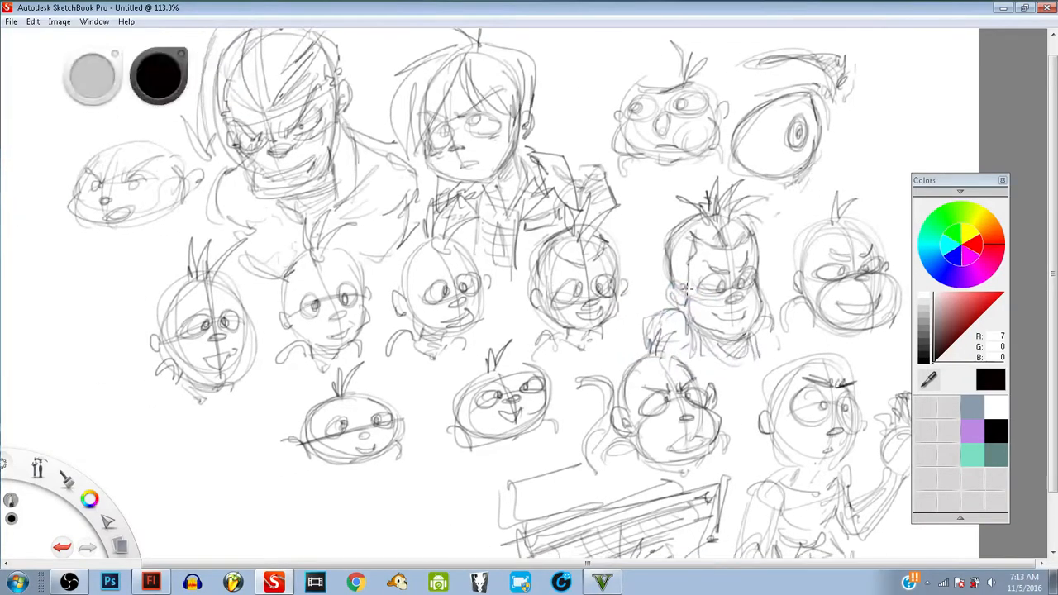
key(space)
drag(659, 292, 579, 379)
key(space)
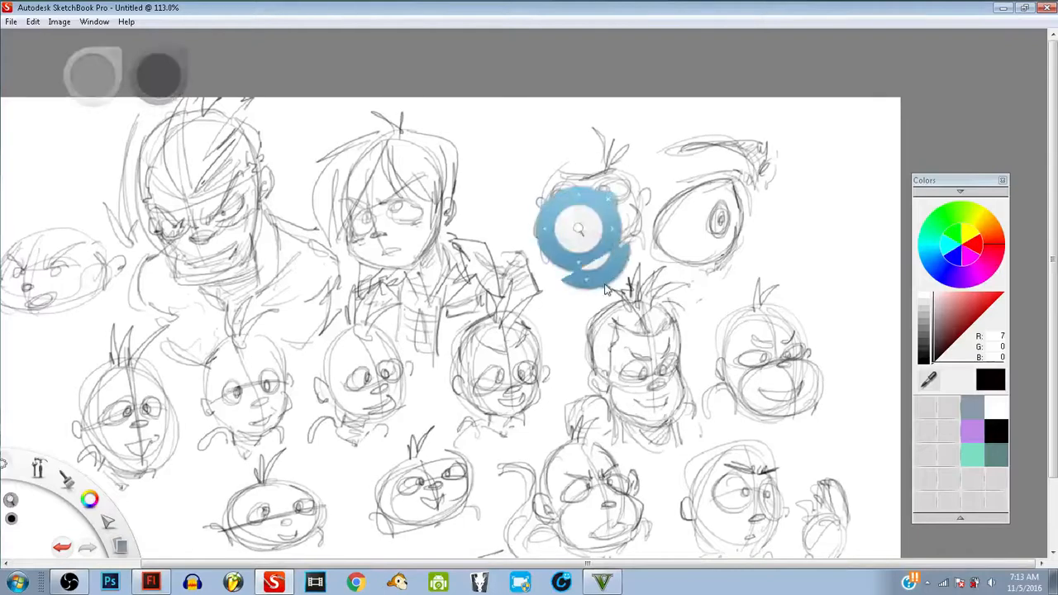
drag(583, 291, 723, 267)
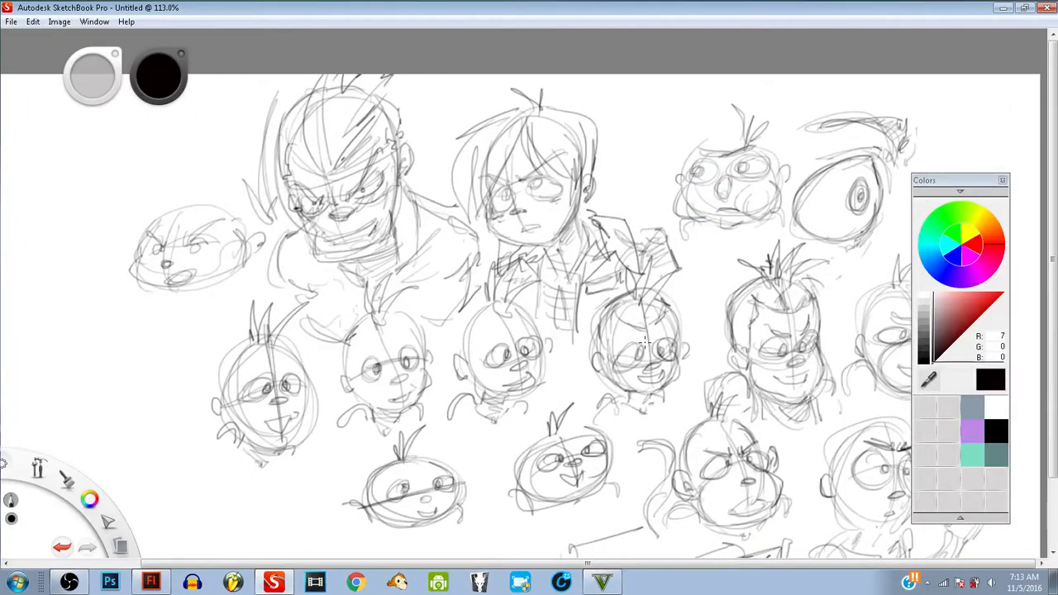
key(space)
drag(567, 273, 644, 222)
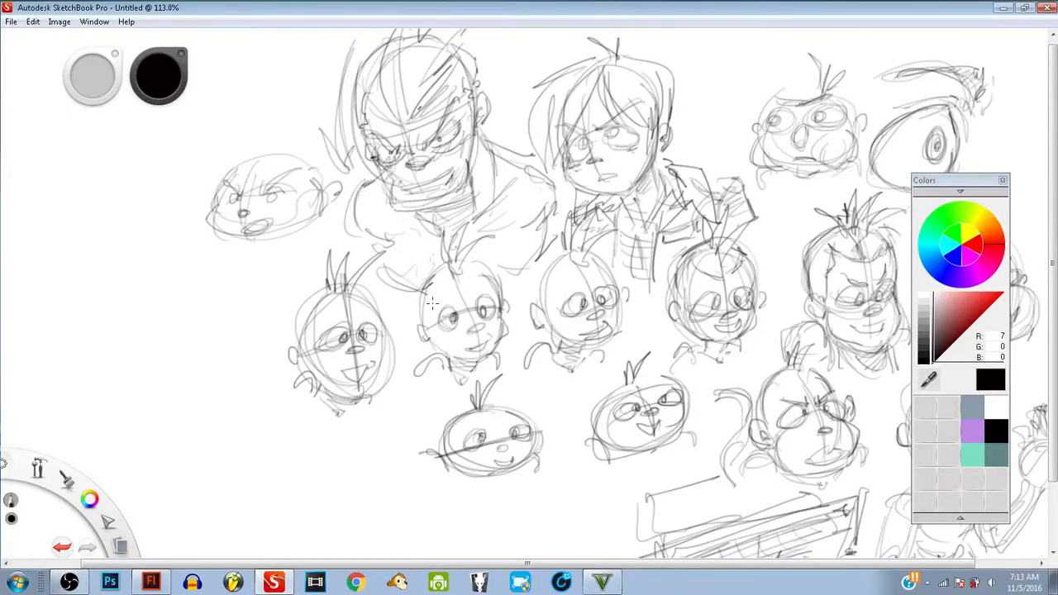
key(space)
drag(782, 362, 701, 348)
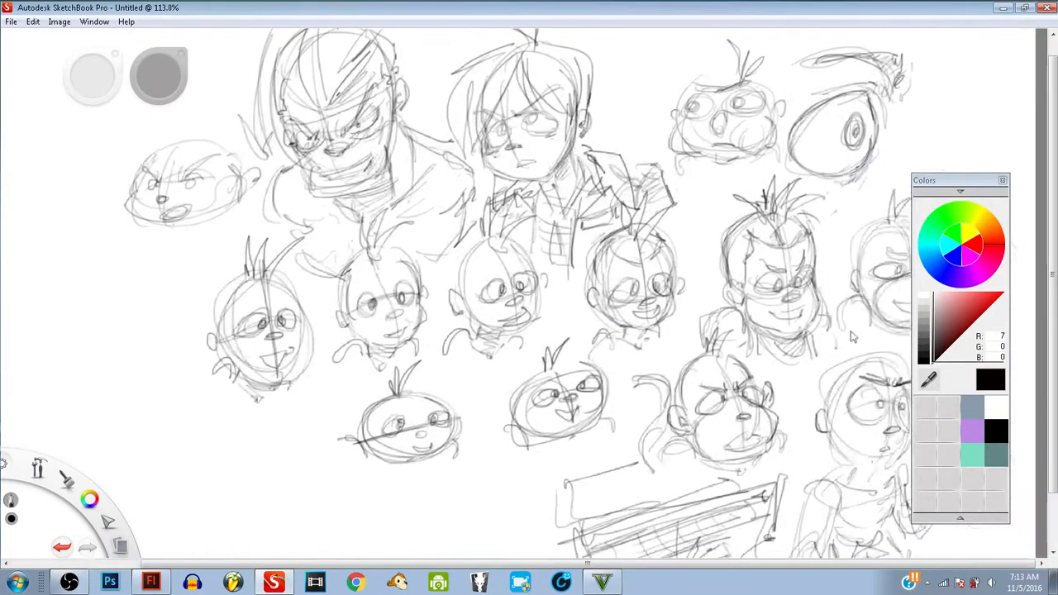
key(space)
drag(799, 316, 759, 313)
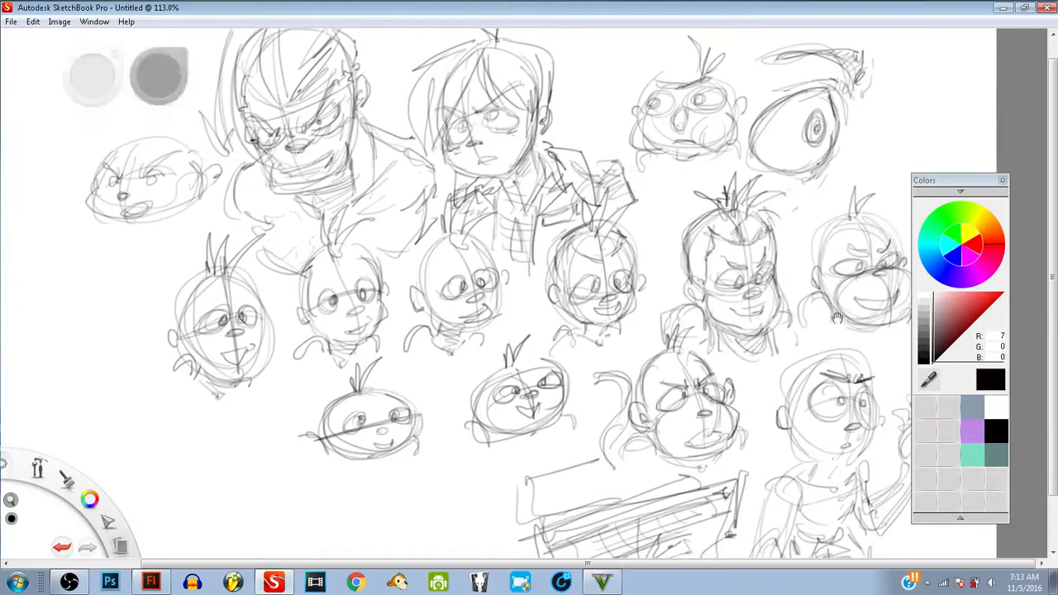
key(space)
drag(881, 302, 995, 302)
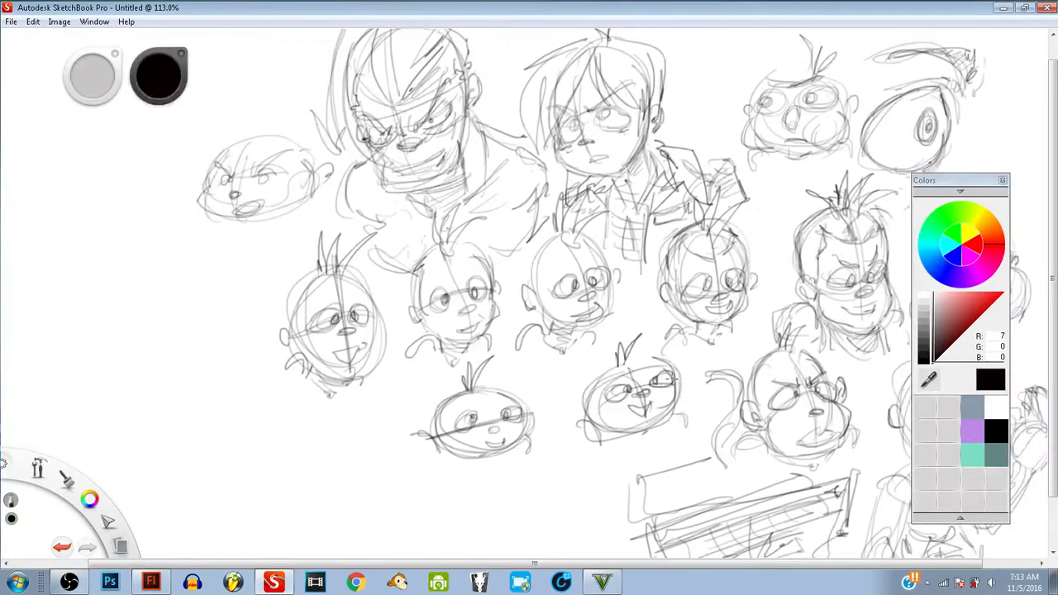
Step: Check the recording status in Open Broadcaster Software and return to the sketch page in SketchBook Pro
click(70, 583)
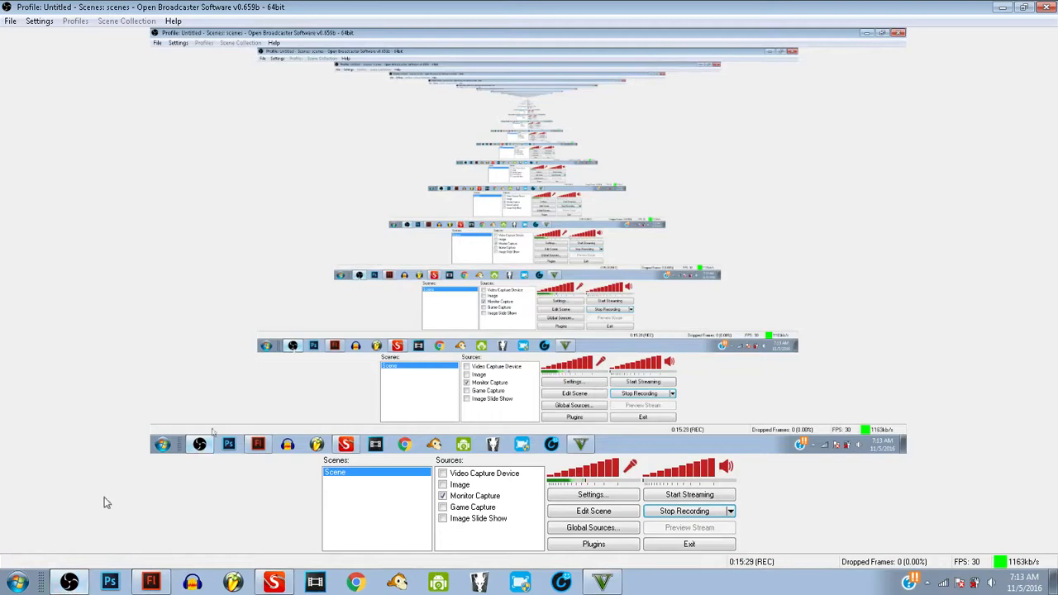
click(70, 582)
key(space)
drag(624, 343, 731, 338)
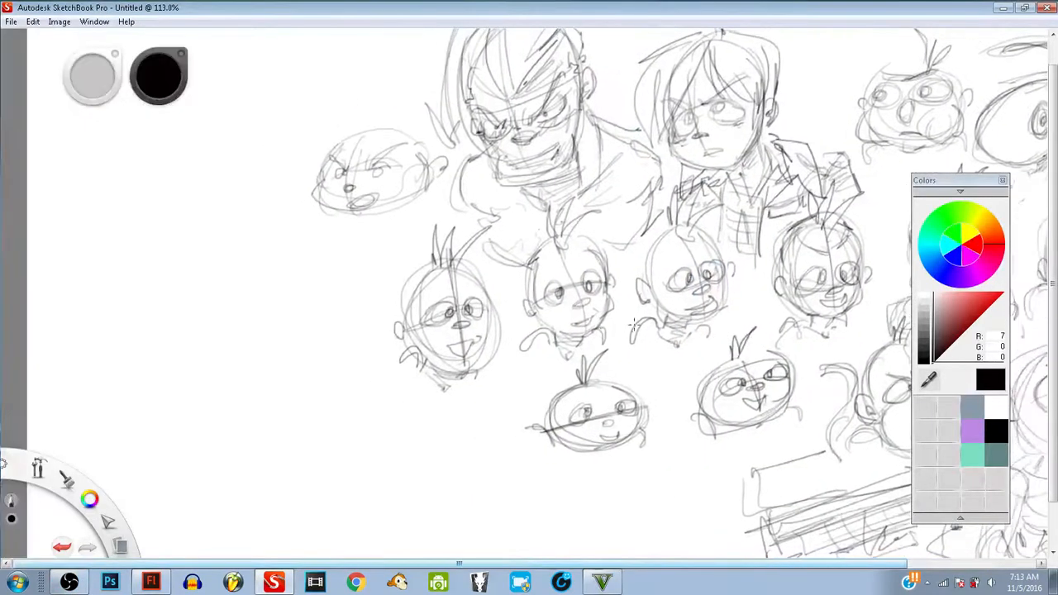
Step: Examine the character heads and the surrounding sketches at closer and wider zoom levels
key(space)
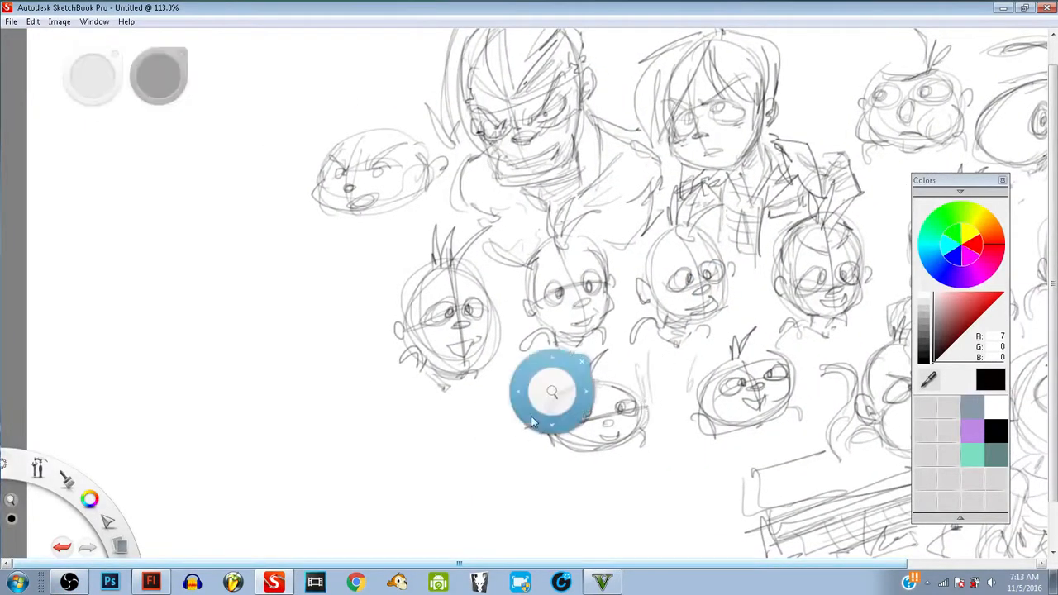
drag(548, 386, 494, 439)
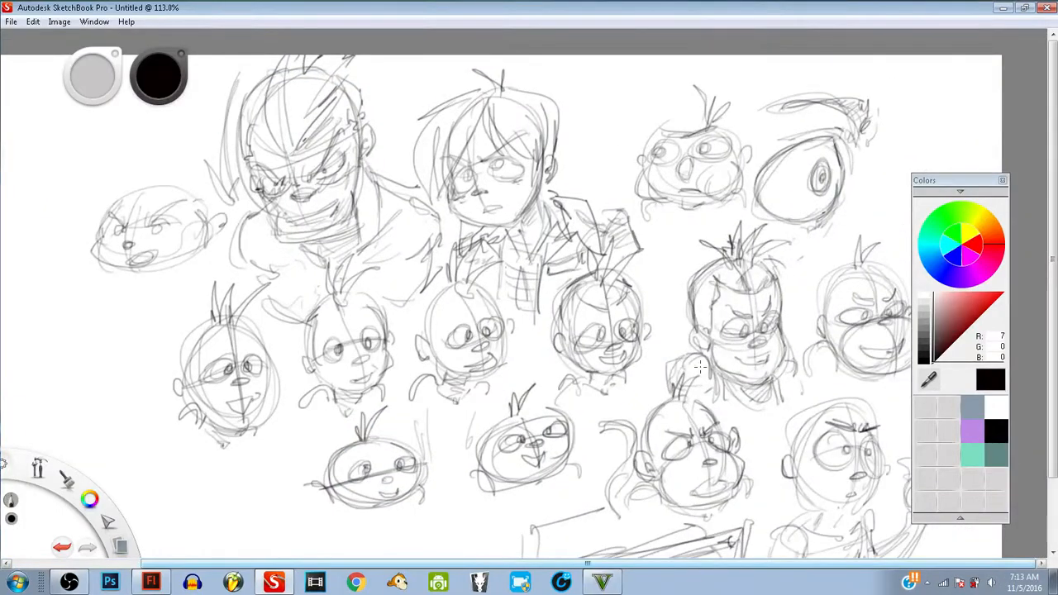
key(space)
drag(617, 403, 739, 385)
key(space)
mouse_move(627, 382)
mouse_down()
mouse_move(463, 399)
mouse_move(814, 419)
mouse_up()
key(space)
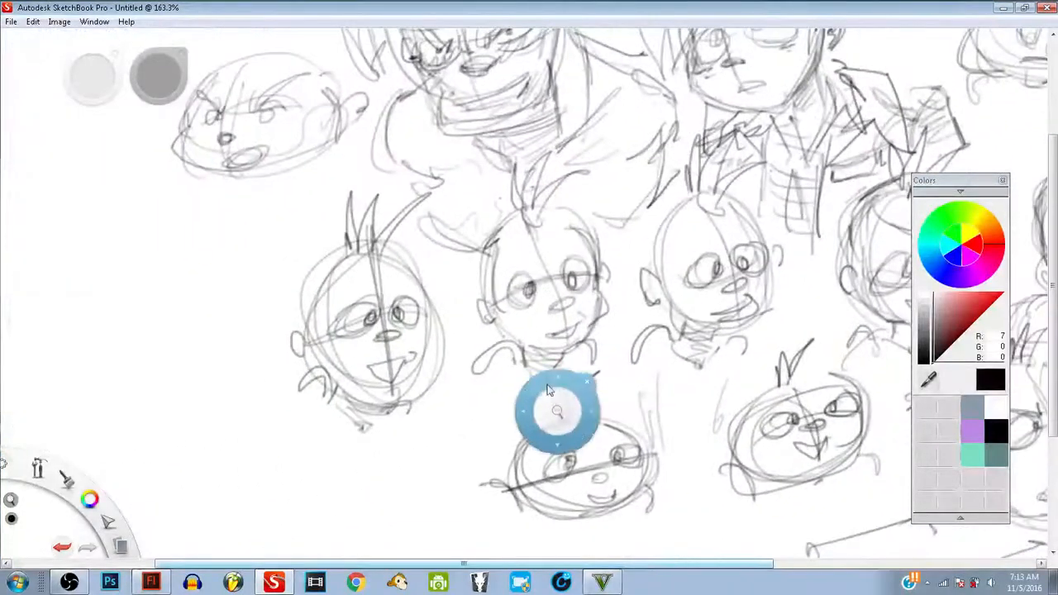
drag(557, 414, 463, 417)
key(space)
drag(707, 429, 541, 363)
key(space)
drag(626, 389, 668, 390)
key(space)
drag(635, 424, 914, 420)
key(space)
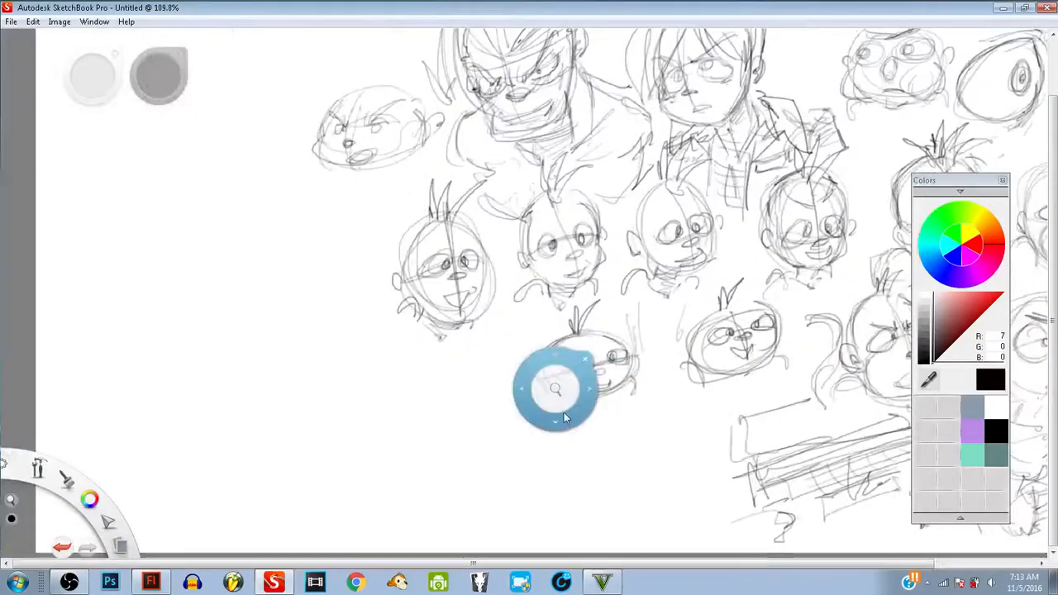
drag(567, 419, 680, 447)
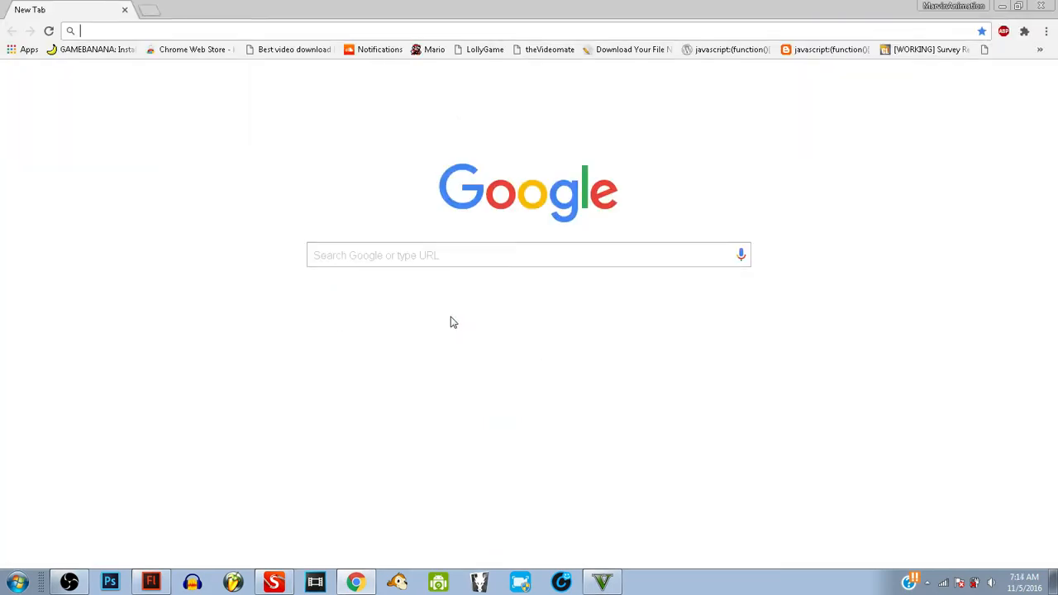
Step: Open youtube.com in Chrome
click(445, 255)
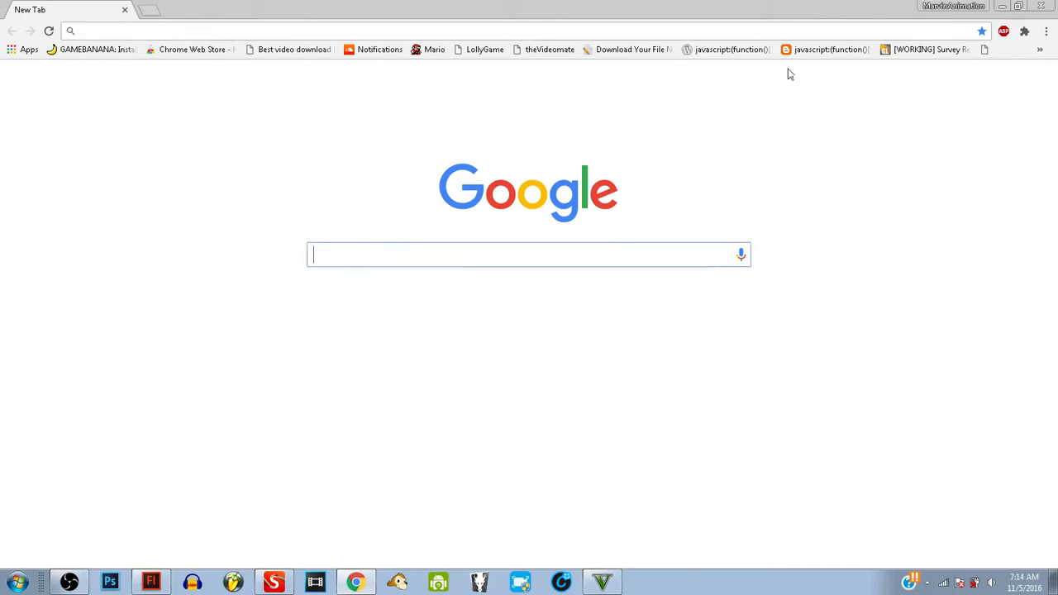
text(you)
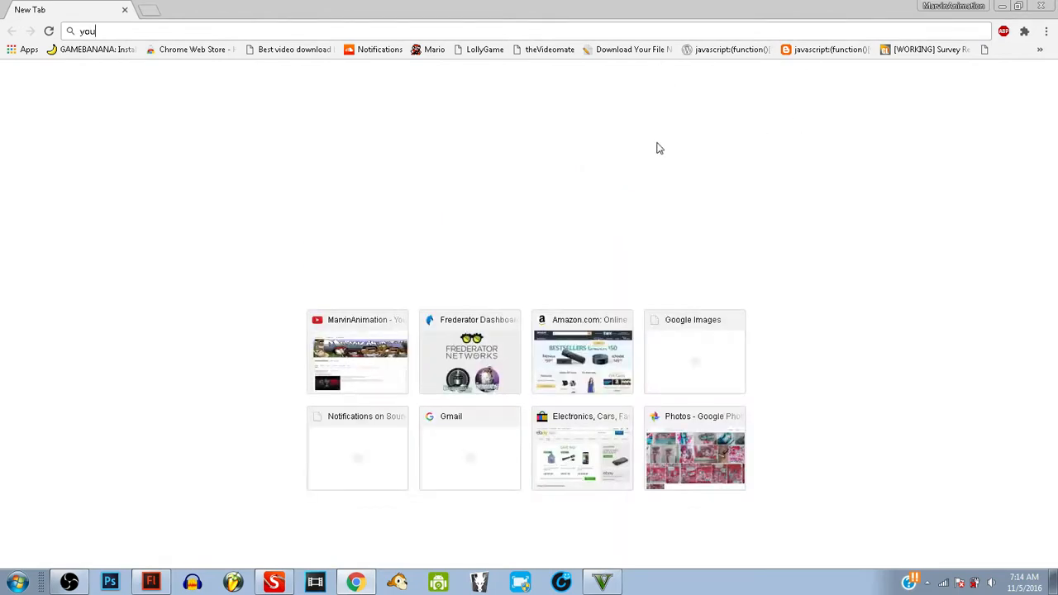
text(tube)
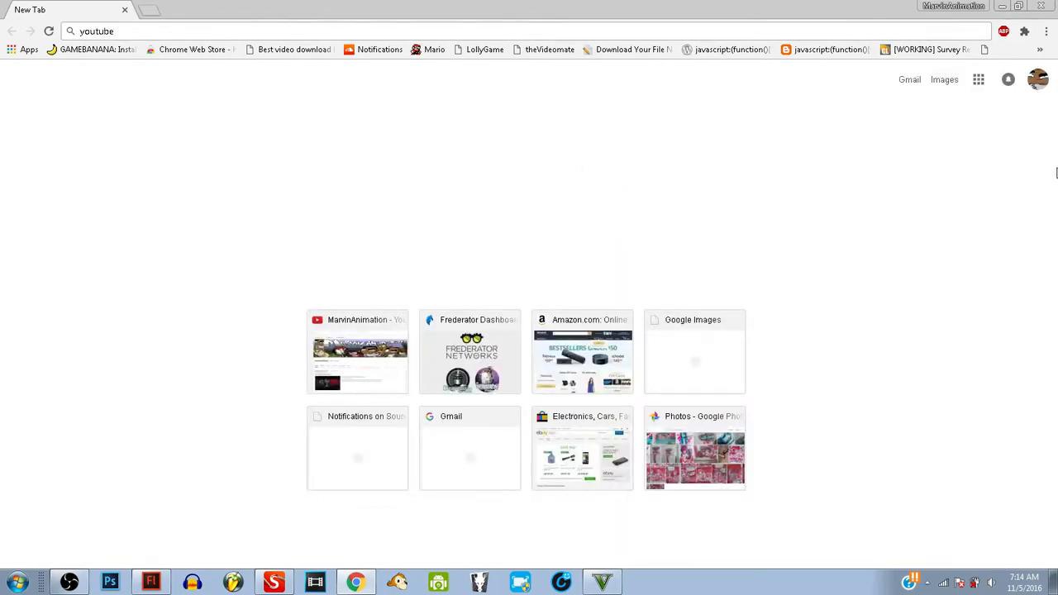
text(.com)
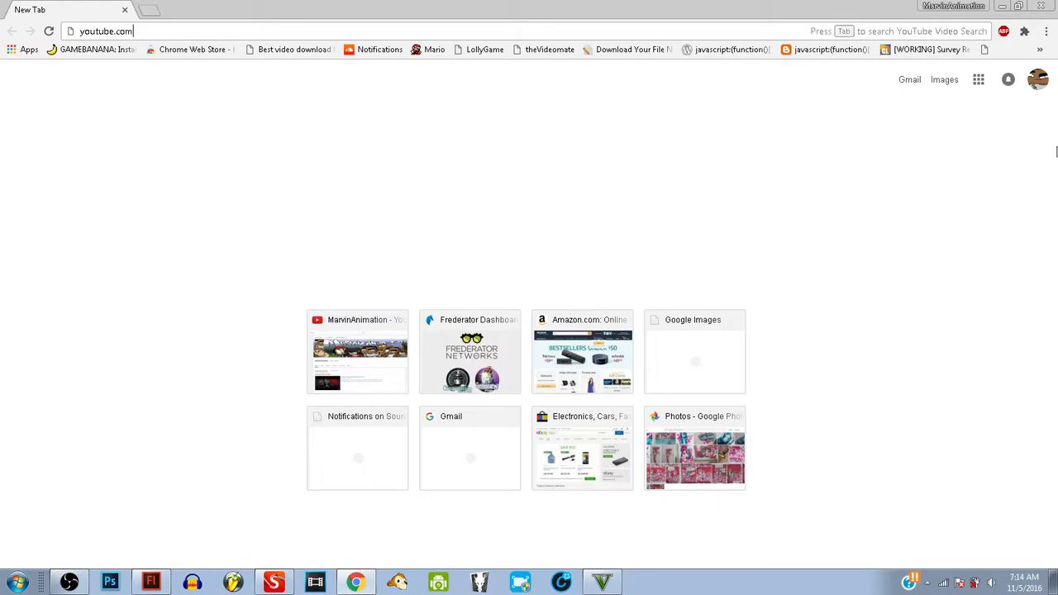
key(Return)
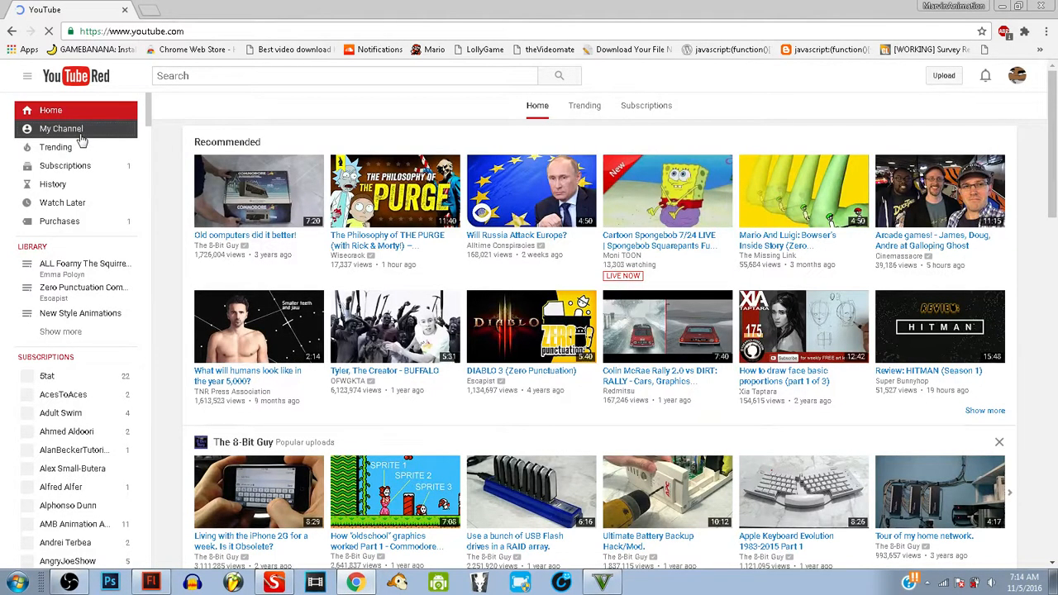
Step: Open the channel page and its Video Manager, and reload the list of uploaded videos
click(82, 137)
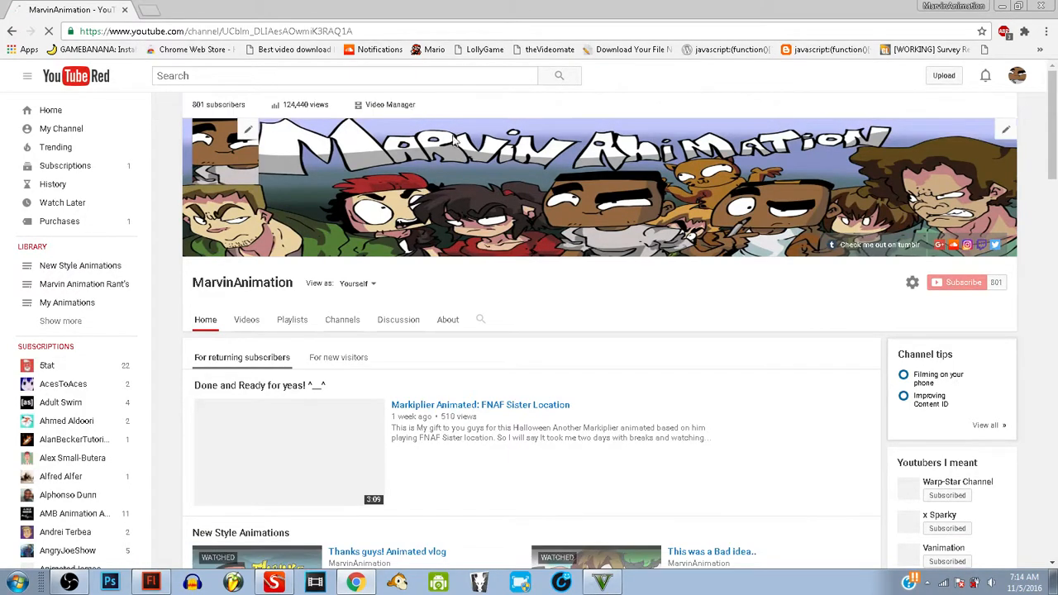
click(379, 106)
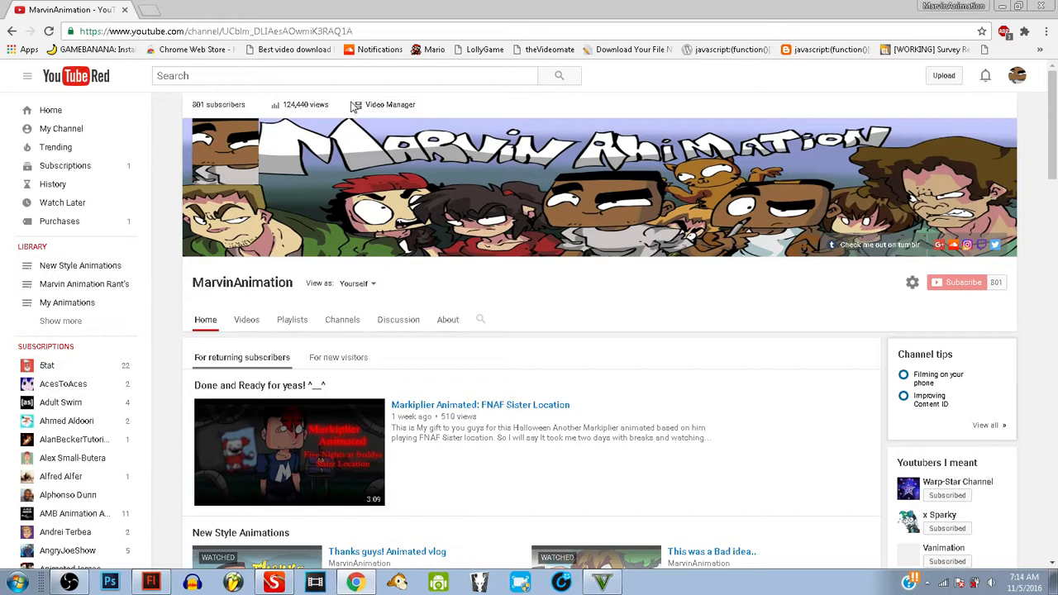
click(393, 108)
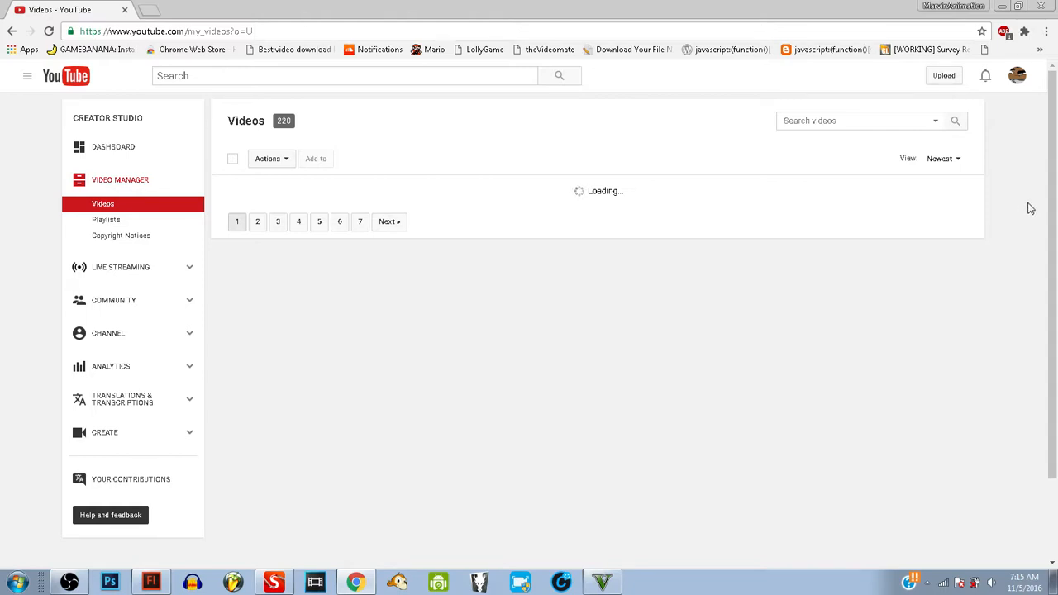
key(F5)
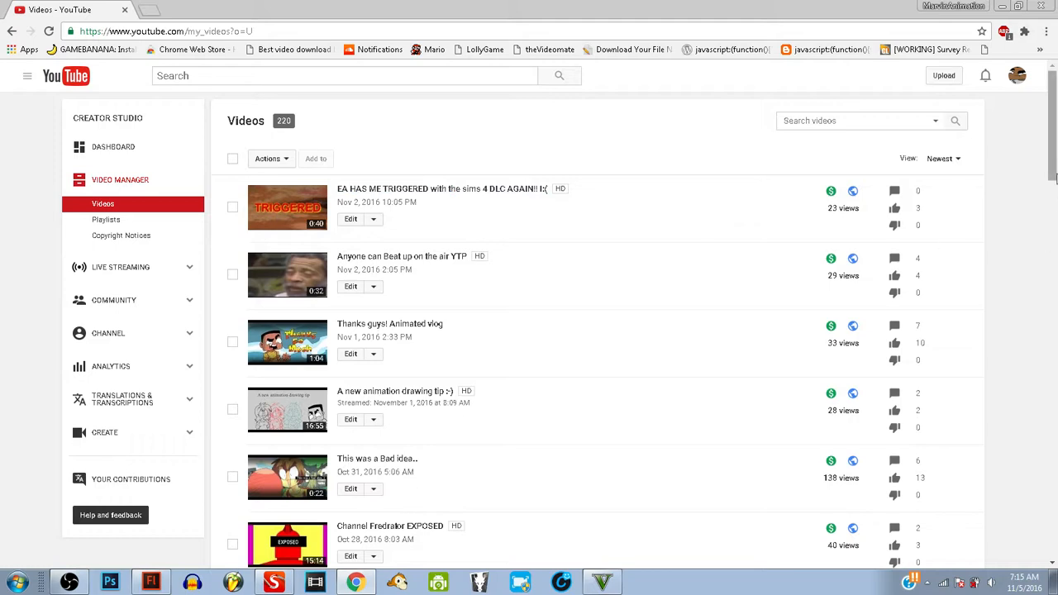
Step: Browse the older uploads in the video list from page 3 through page 4 to page 7
drag(1055, 177, 1054, 550)
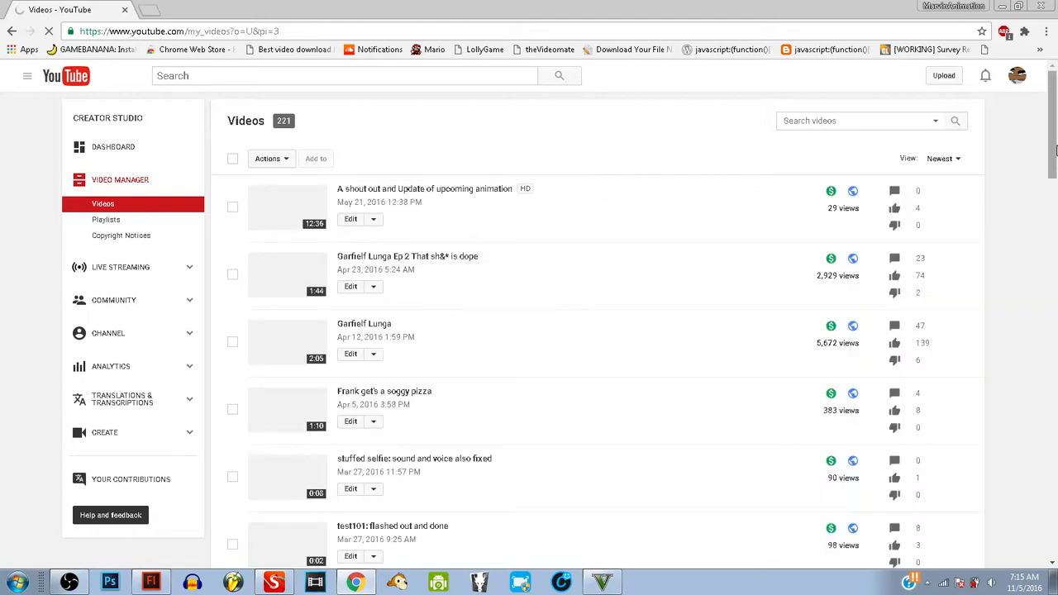
drag(1053, 151, 1055, 570)
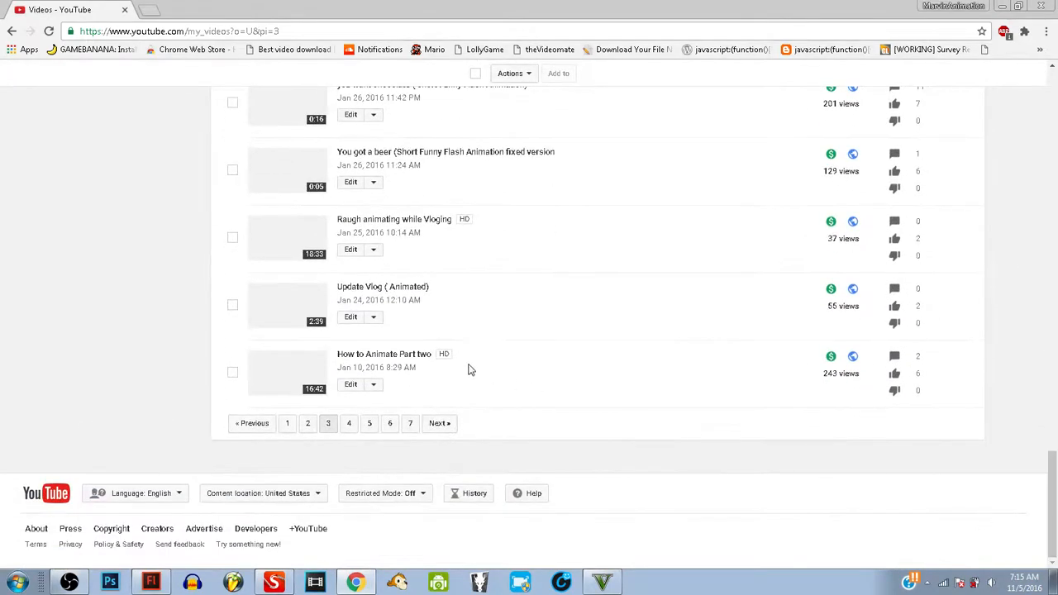
click(445, 428)
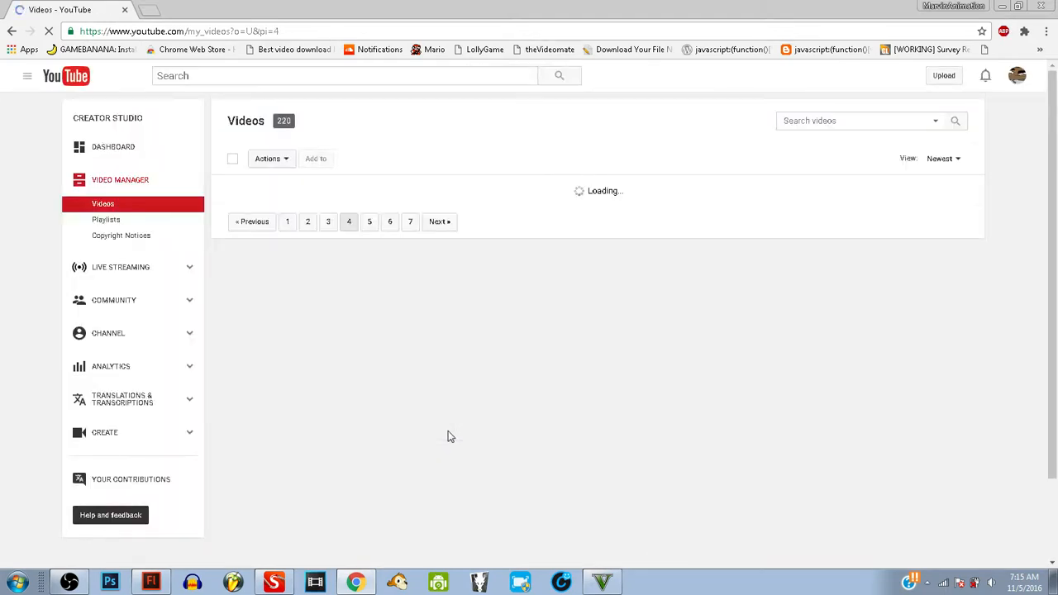
click(410, 223)
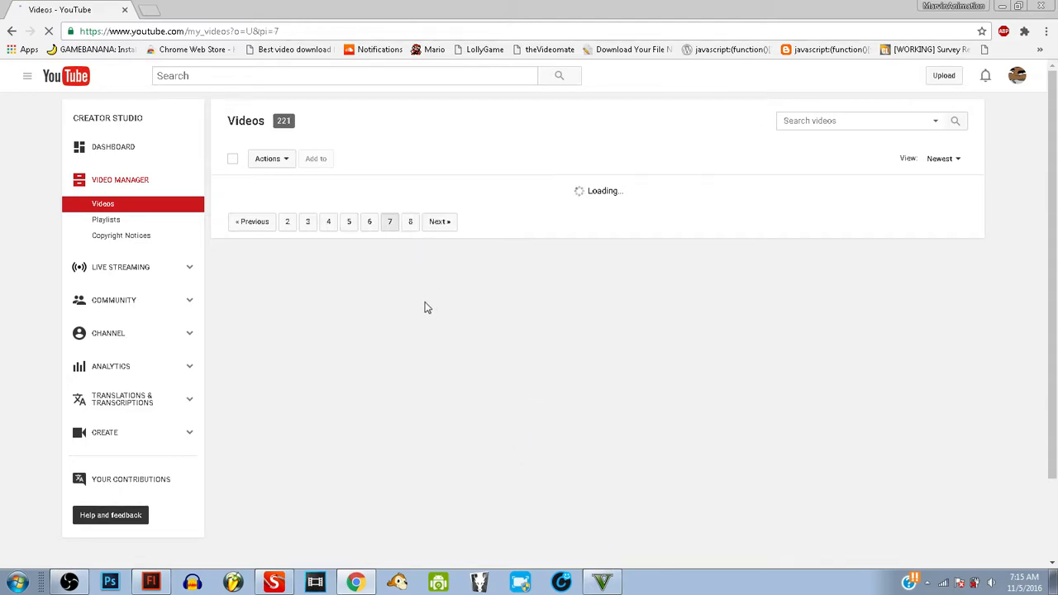
Step: Check the recording status in Open Broadcaster Software and return to the video list in Chrome
click(69, 583)
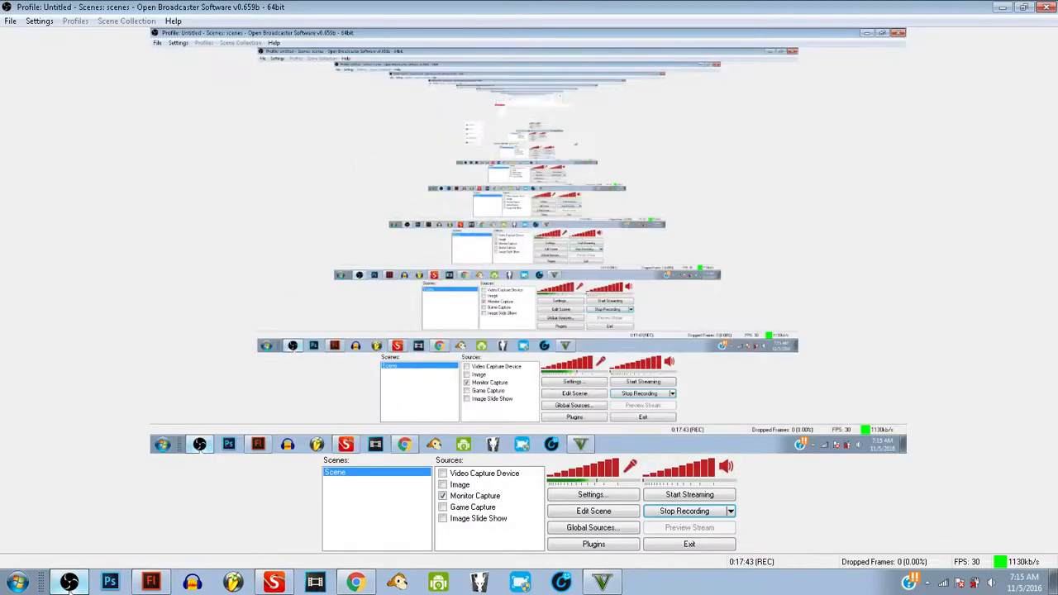
click(69, 583)
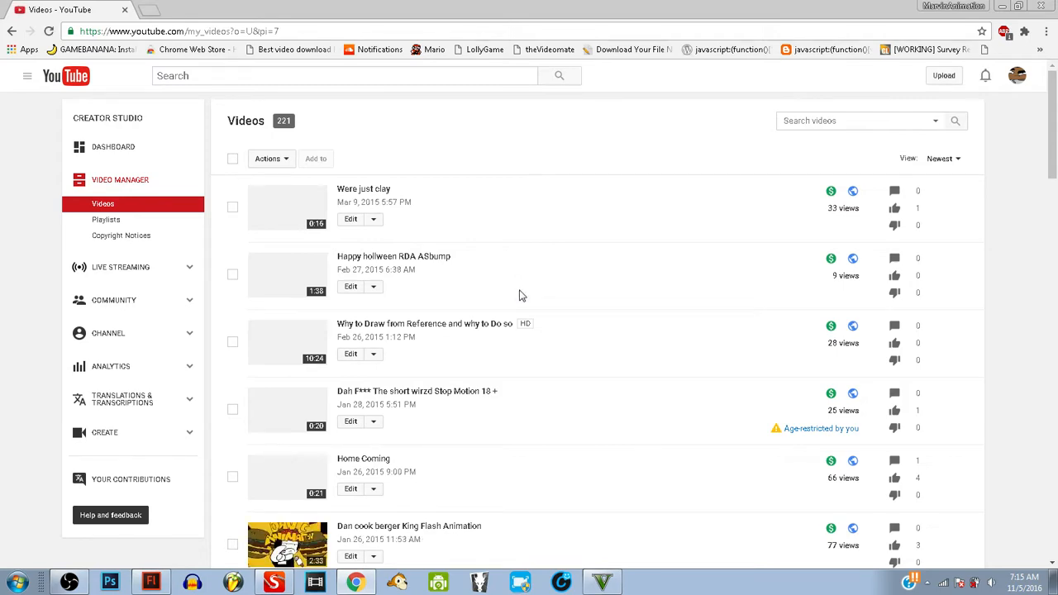
Step: Open the video "tutorial 3 all in drawing curves" from page 7 of the uploads in a new tab
scroll(1031, 488, down, 20)
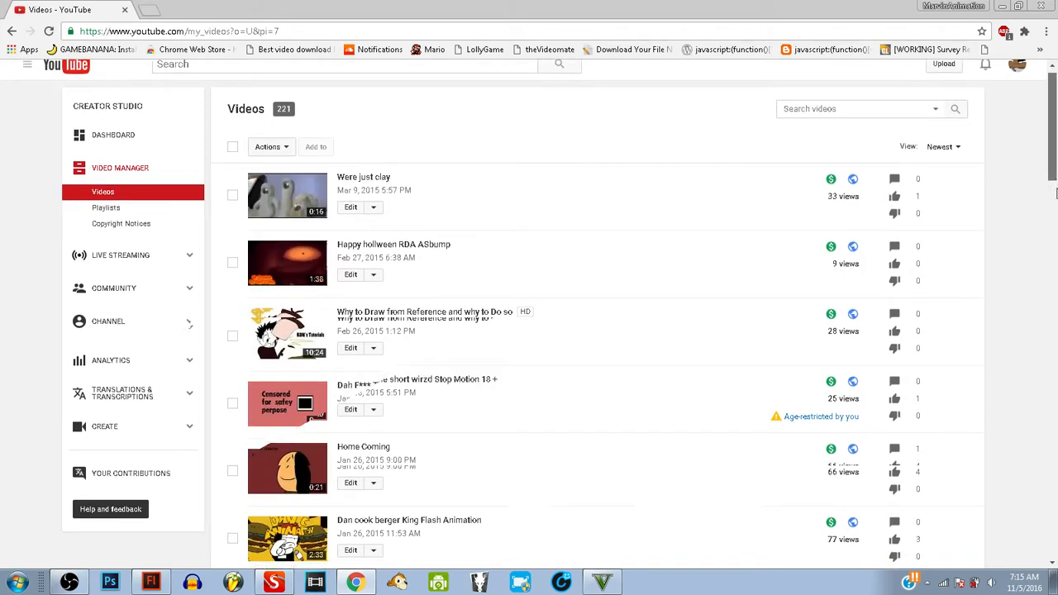
scroll(1031, 488, down, 3)
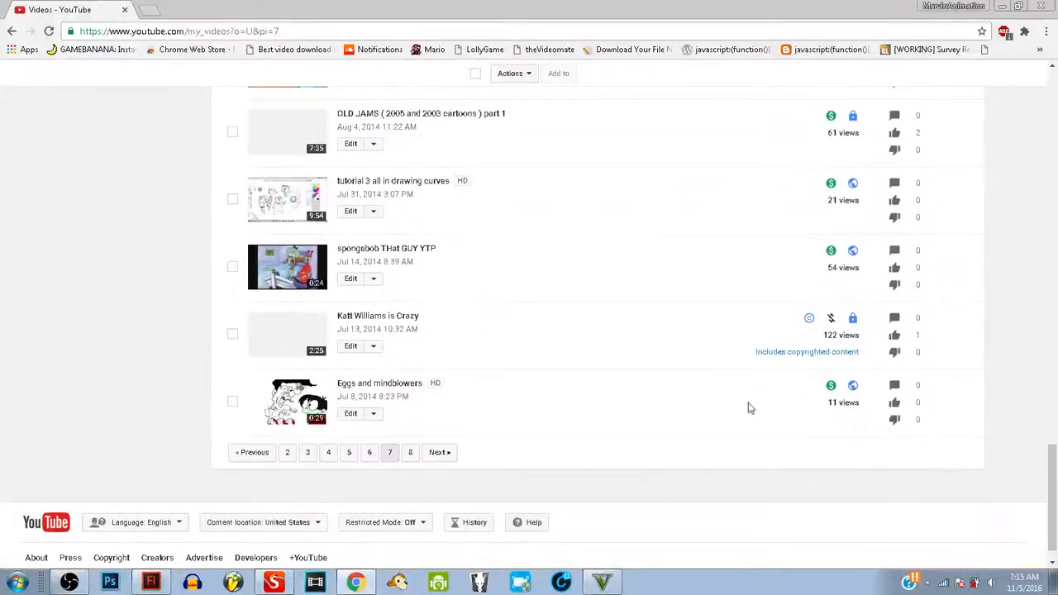
right_click(294, 204)
click(353, 209)
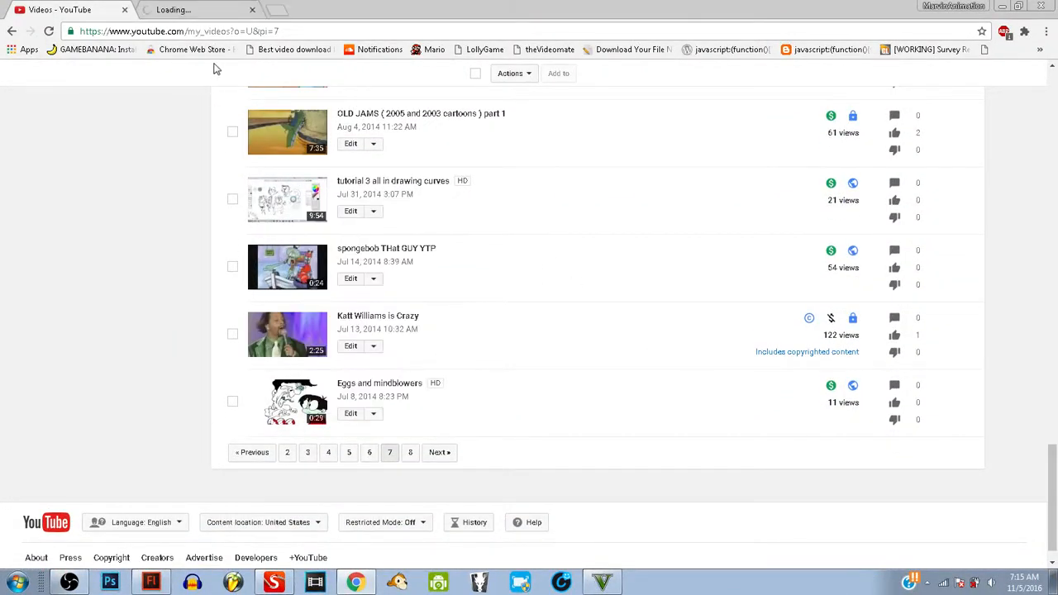
click(205, 10)
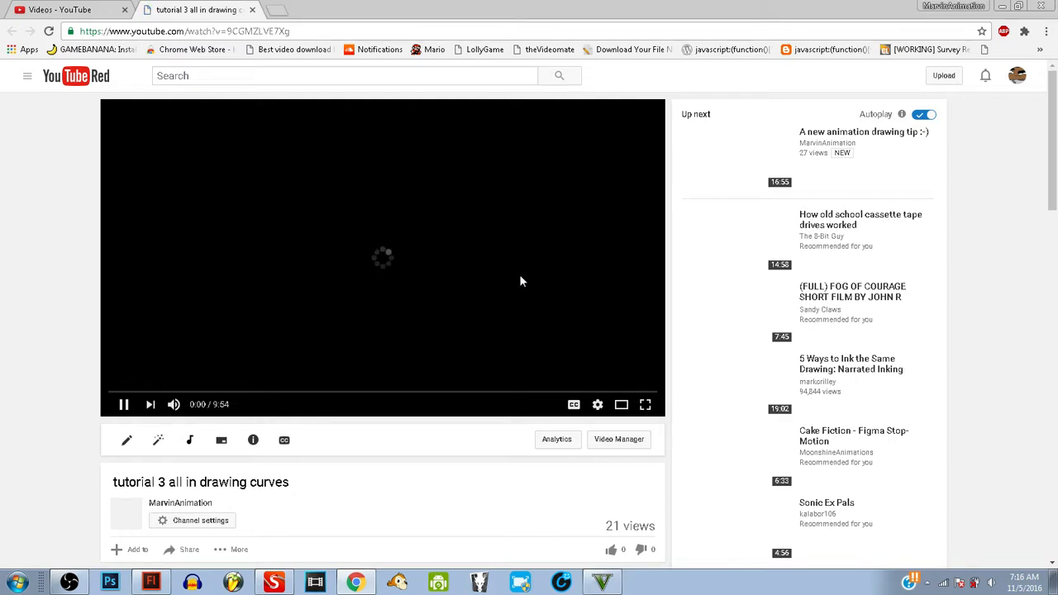
Step: Pause the tutorial video, rewind it to 0:00 and show it full screen
drag(1052, 207, 1055, 135)
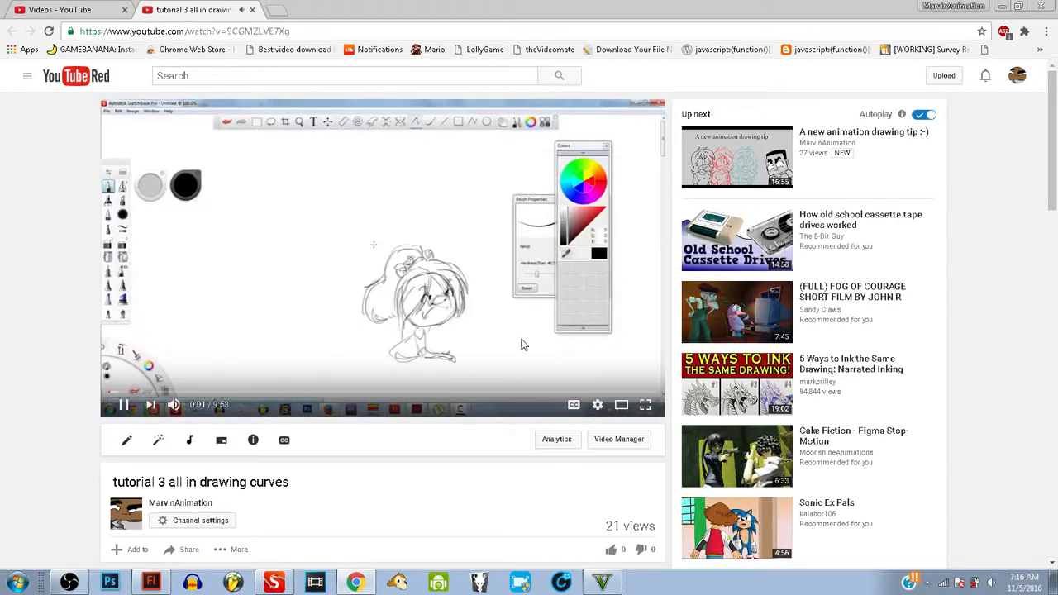
click(438, 368)
click(104, 392)
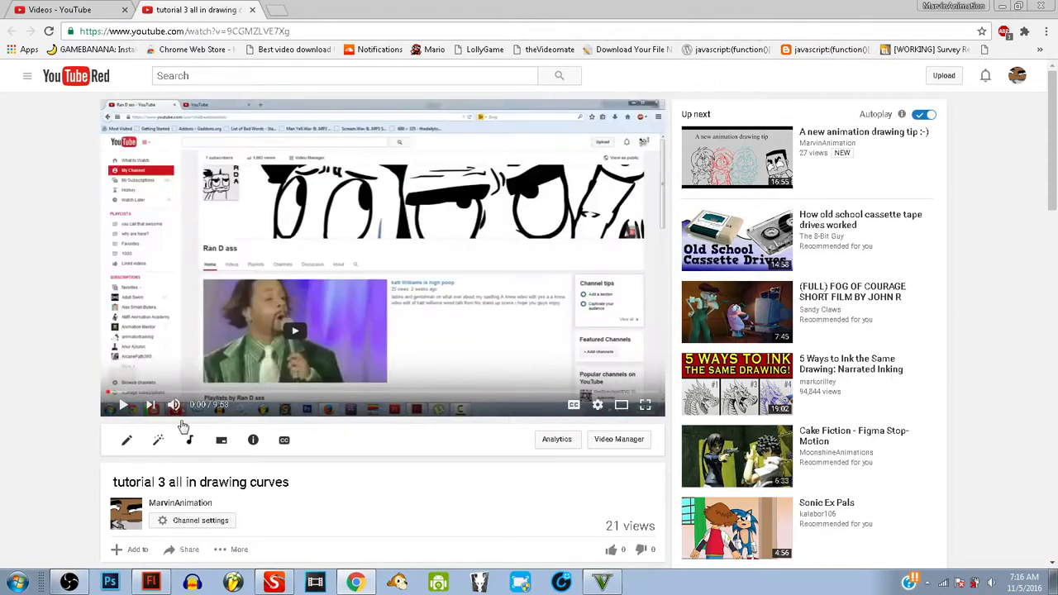
click(646, 404)
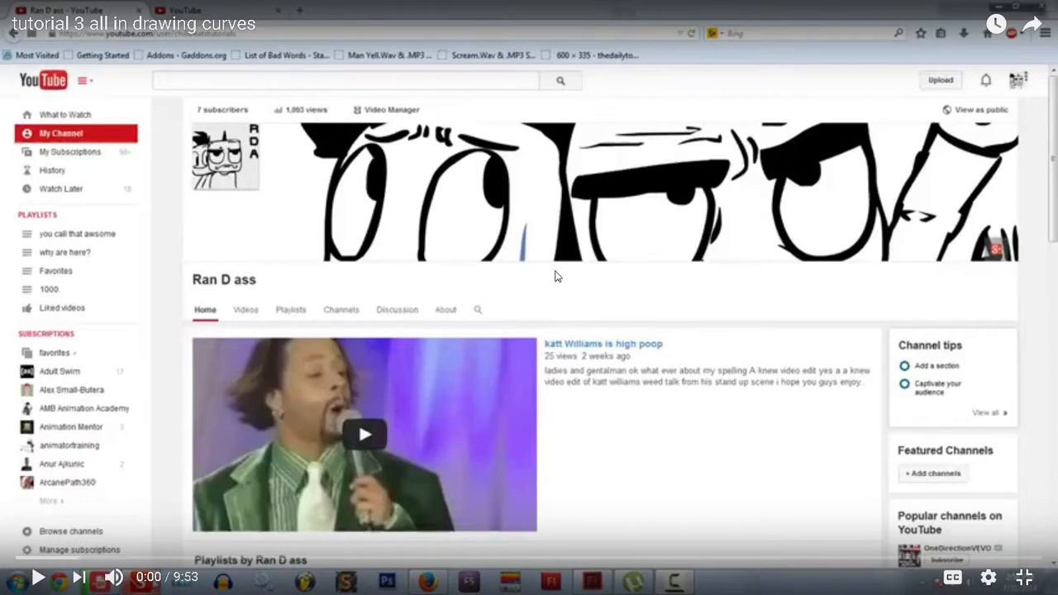
Step: Play the tutorial video with its sound muted and dismiss the suggested video card
click(754, 342)
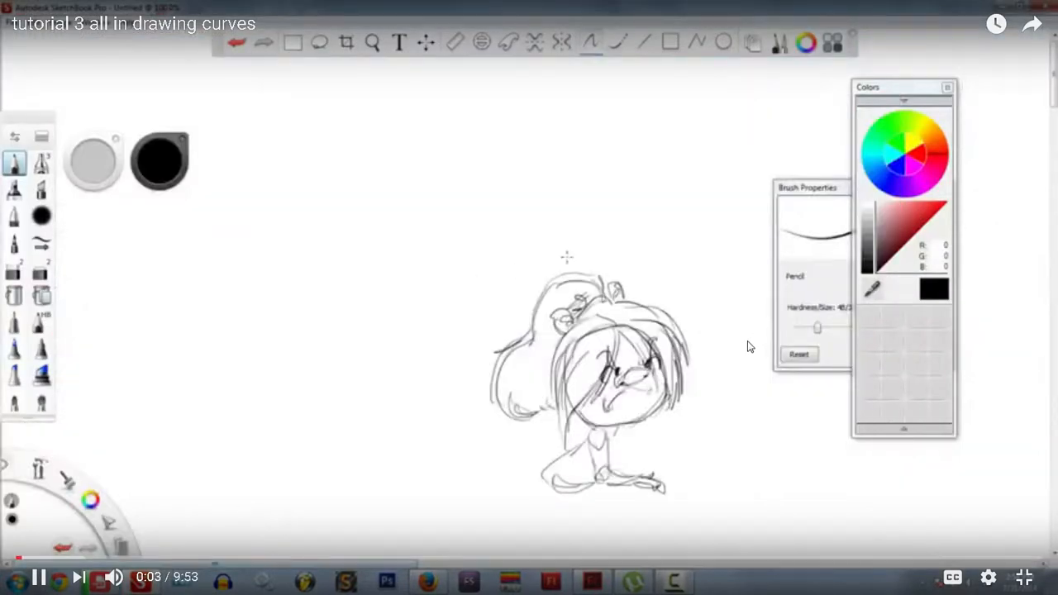
click(745, 372)
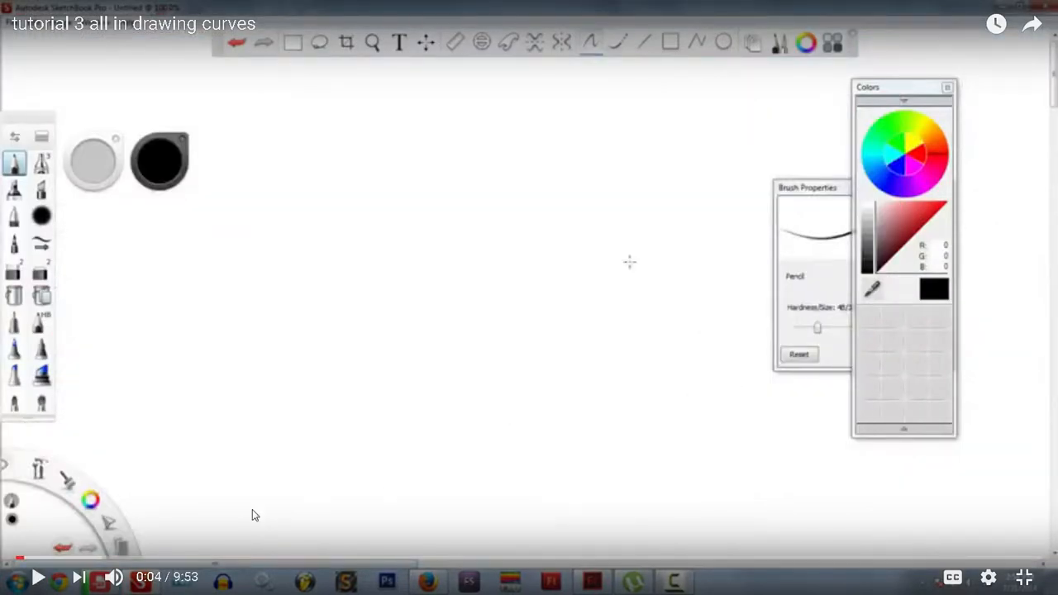
click(114, 577)
click(39, 579)
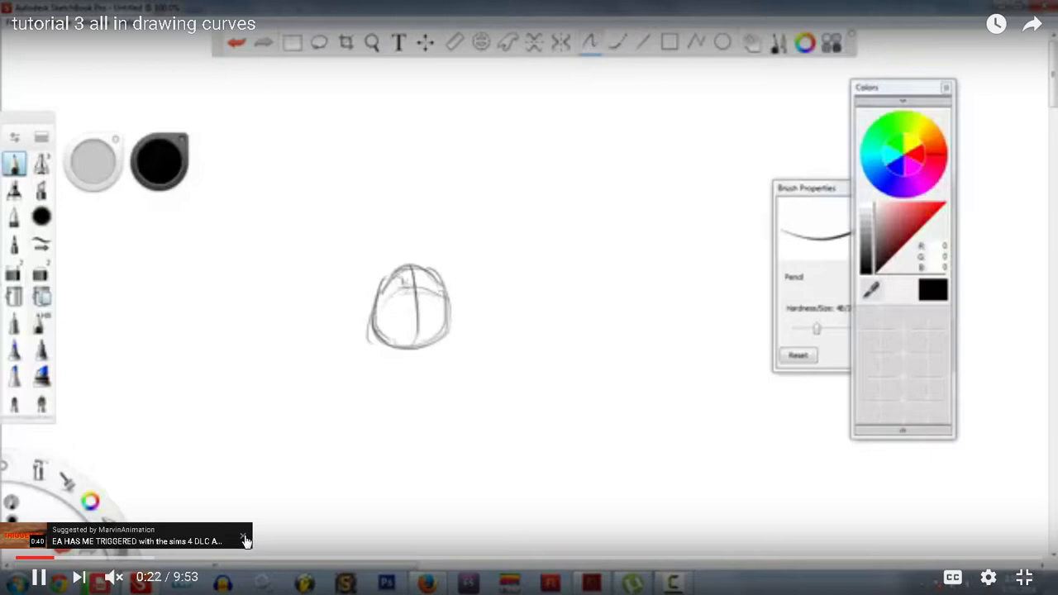
click(246, 542)
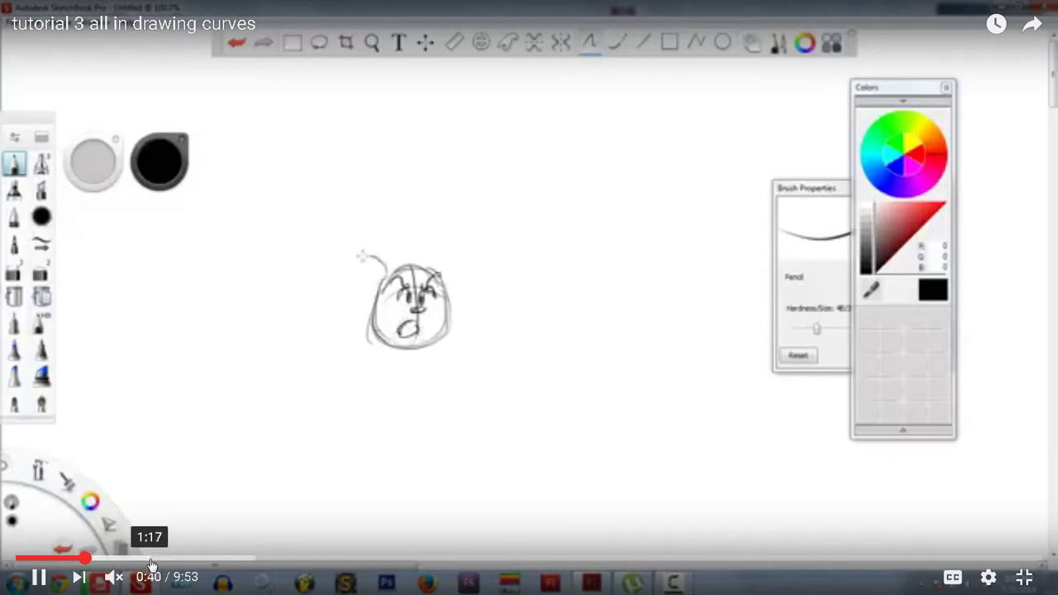
Step: Skip forward in stages through the character drawing demonstration, from 1:17 to about 5:14 in the video
click(150, 559)
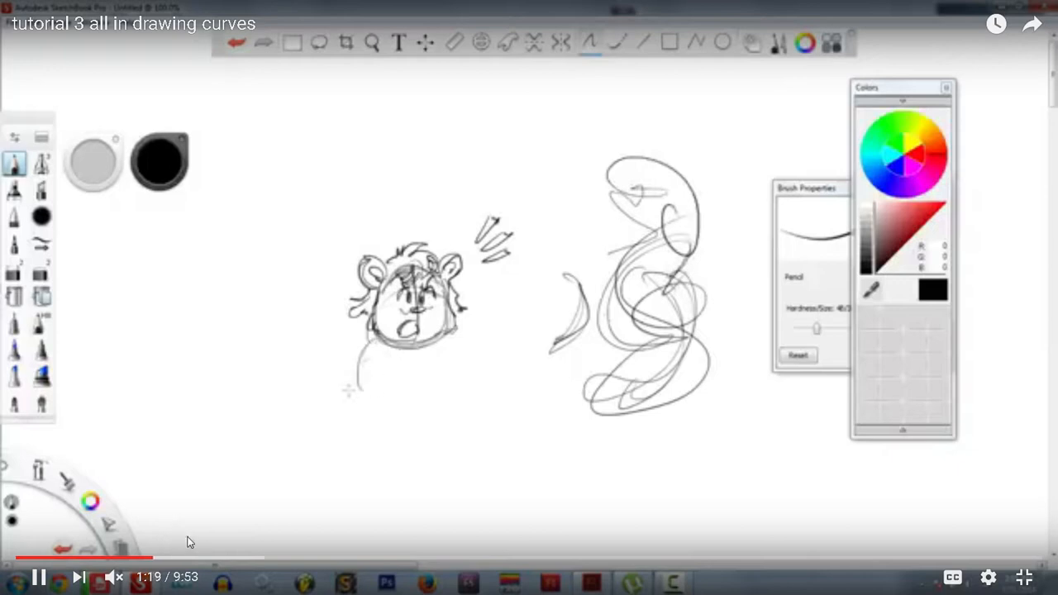
click(202, 558)
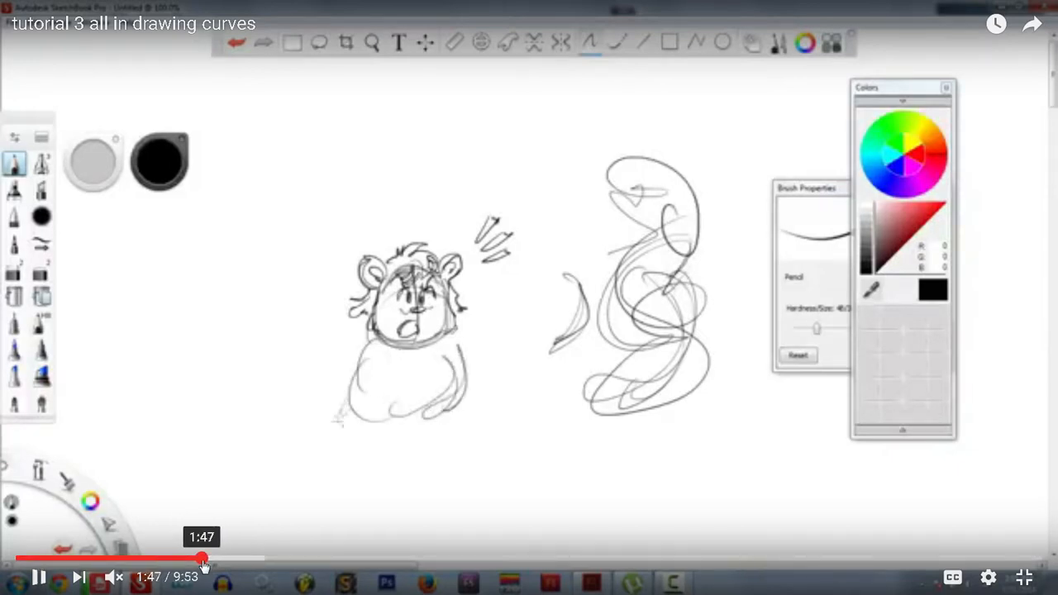
click(248, 560)
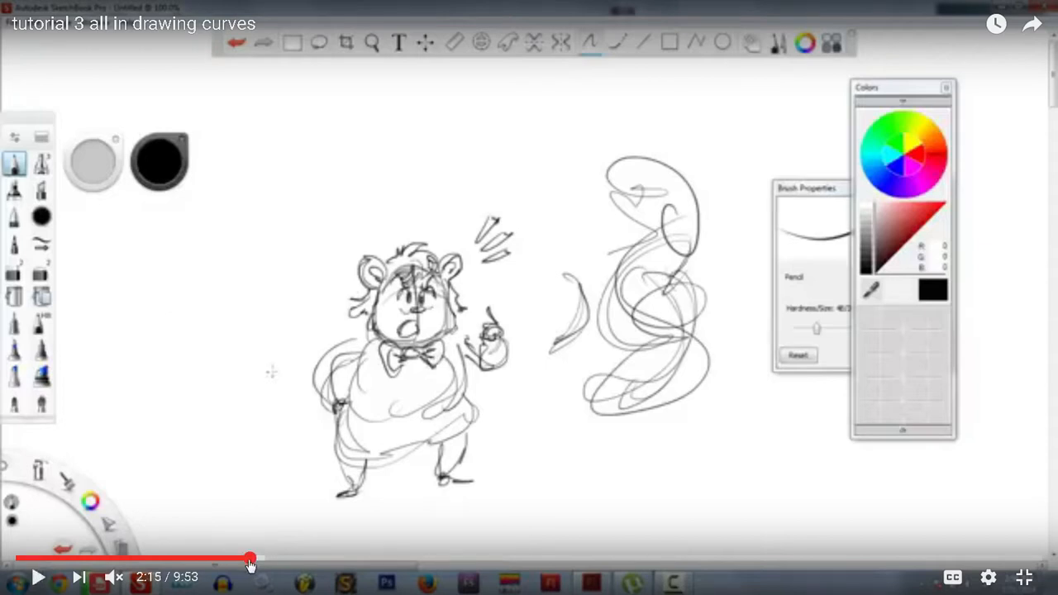
click(274, 559)
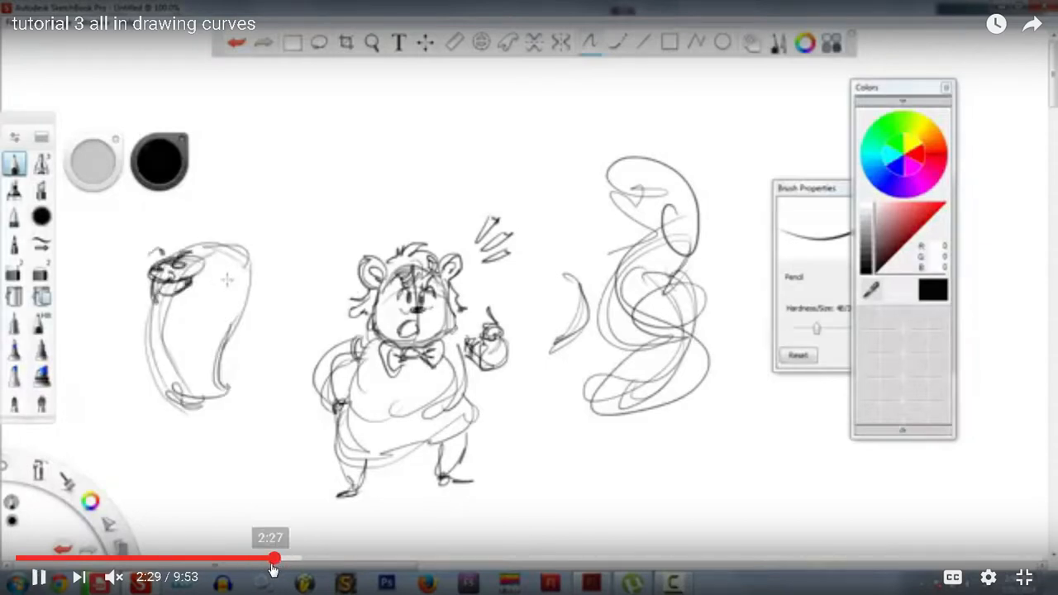
click(300, 559)
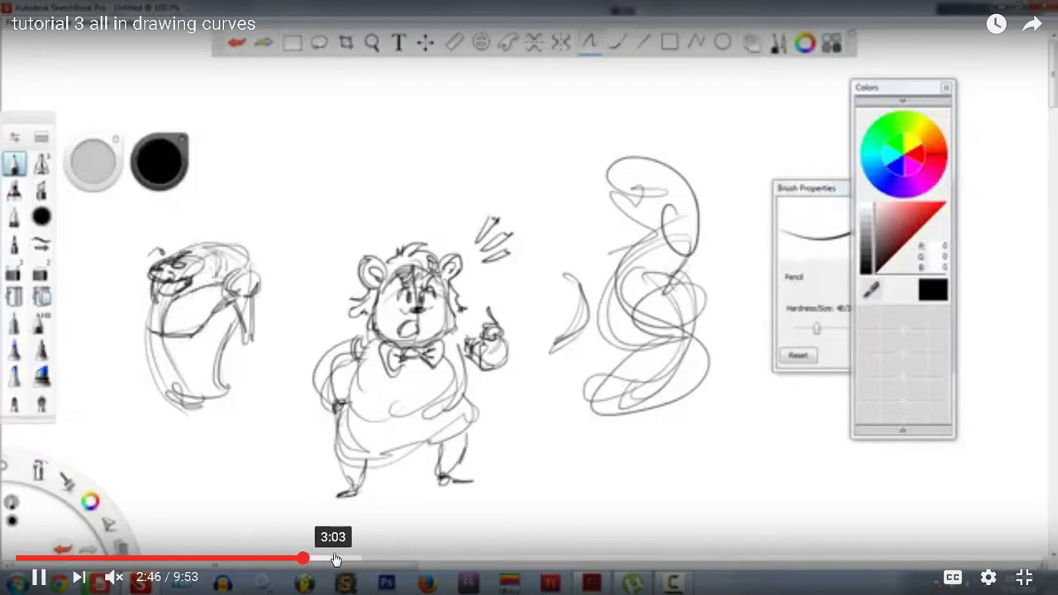
click(337, 560)
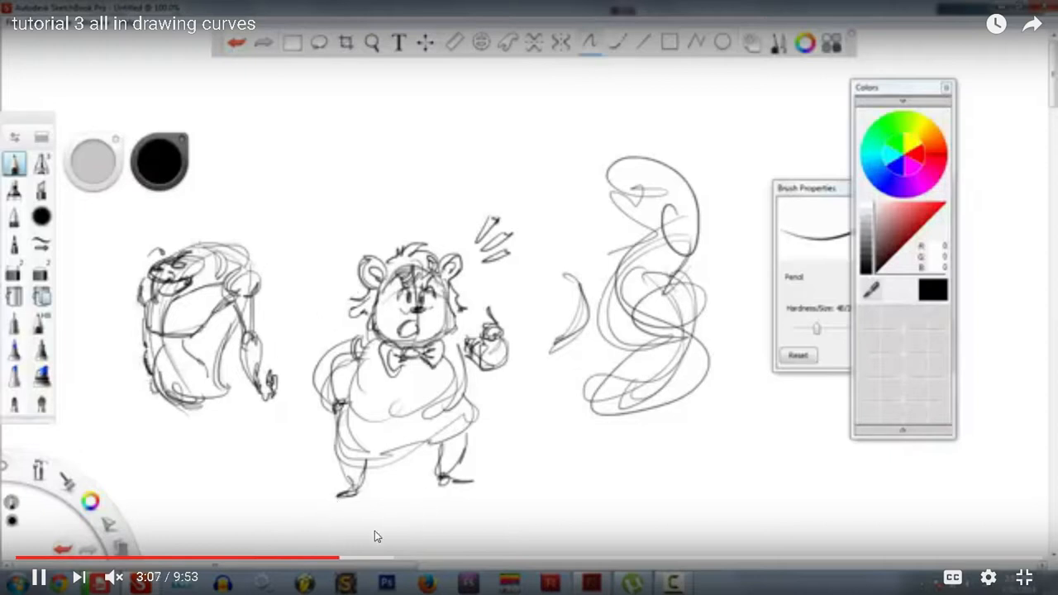
click(385, 559)
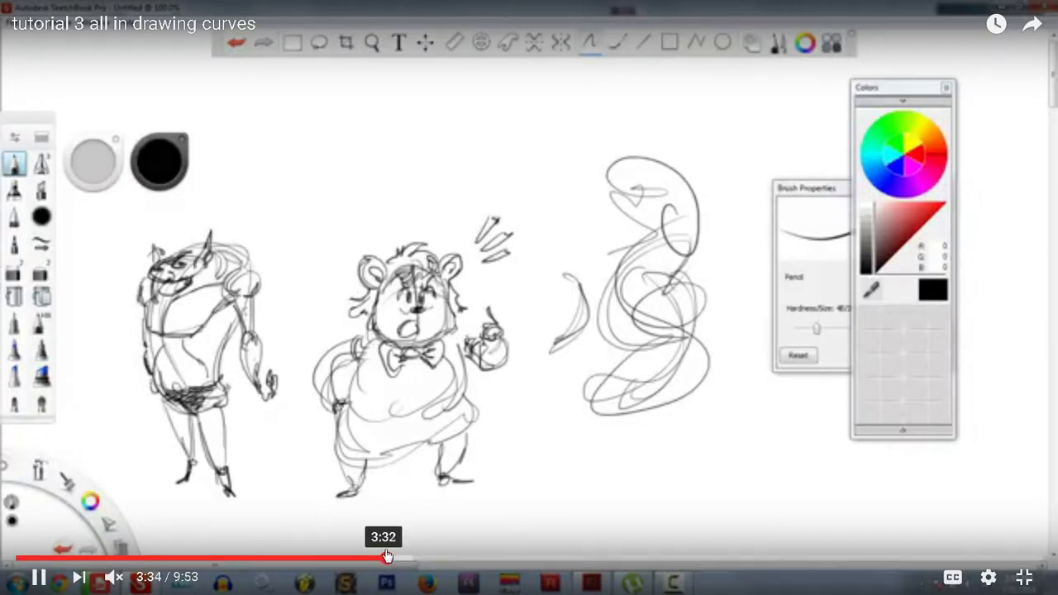
click(429, 561)
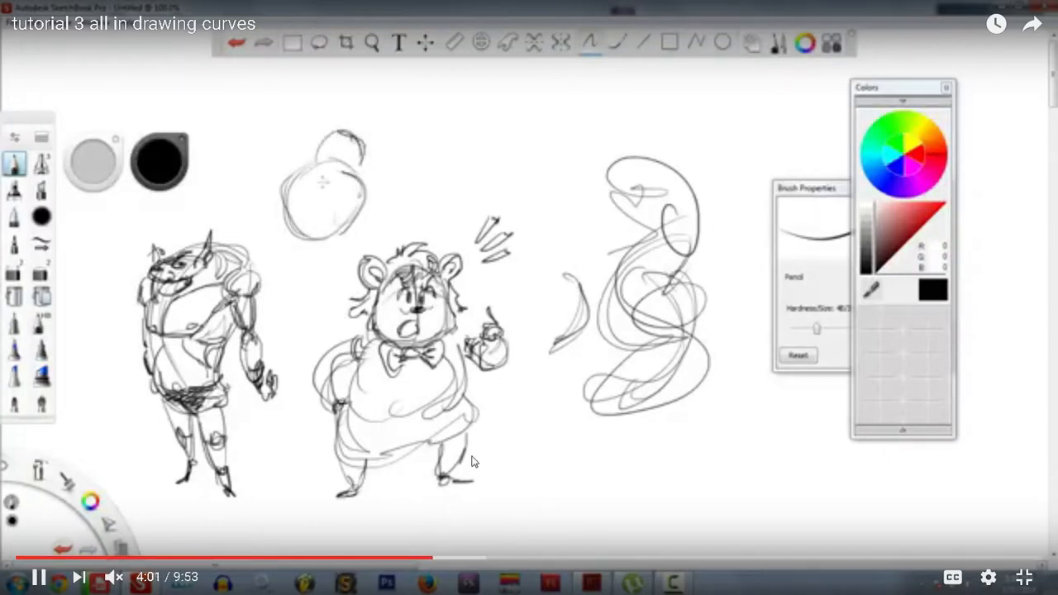
click(472, 559)
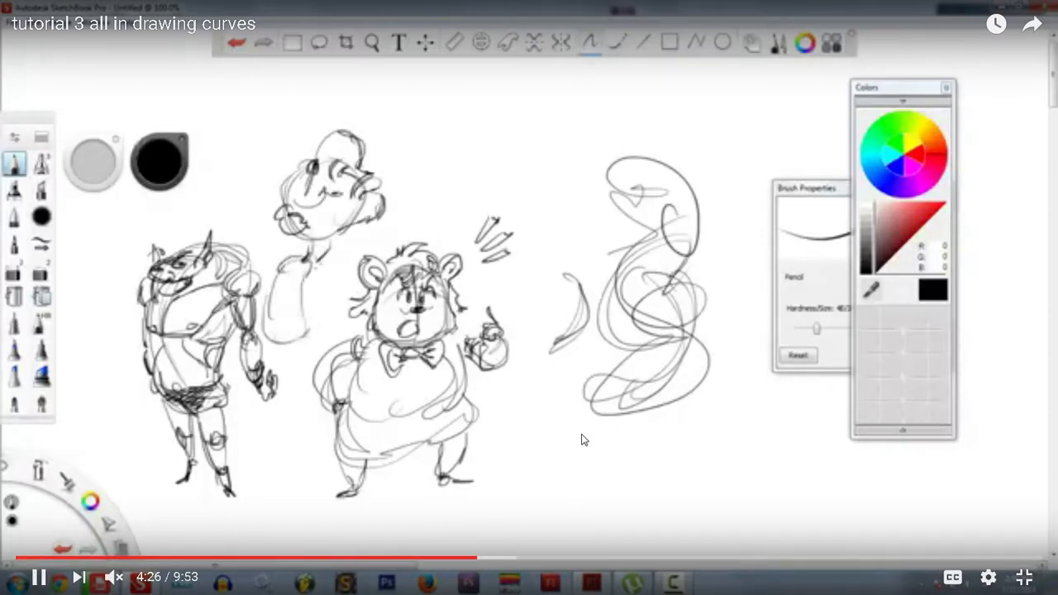
click(517, 560)
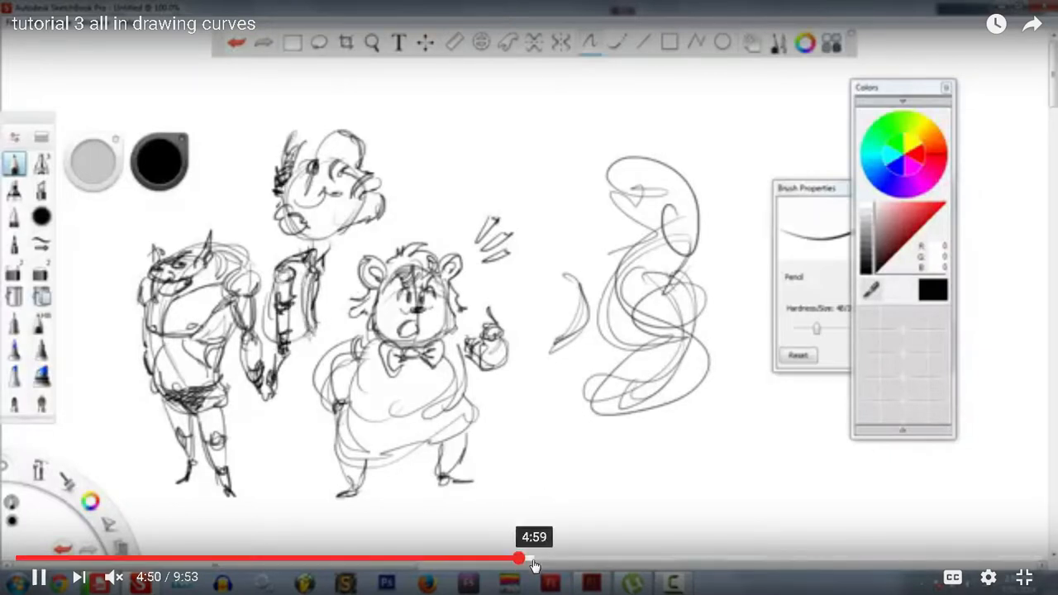
click(534, 560)
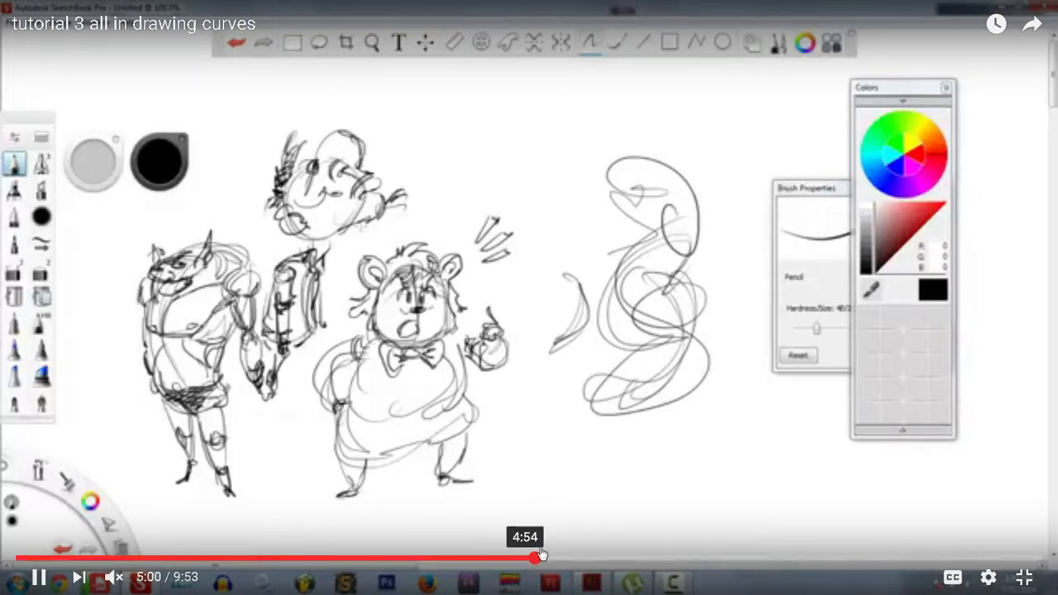
click(560, 562)
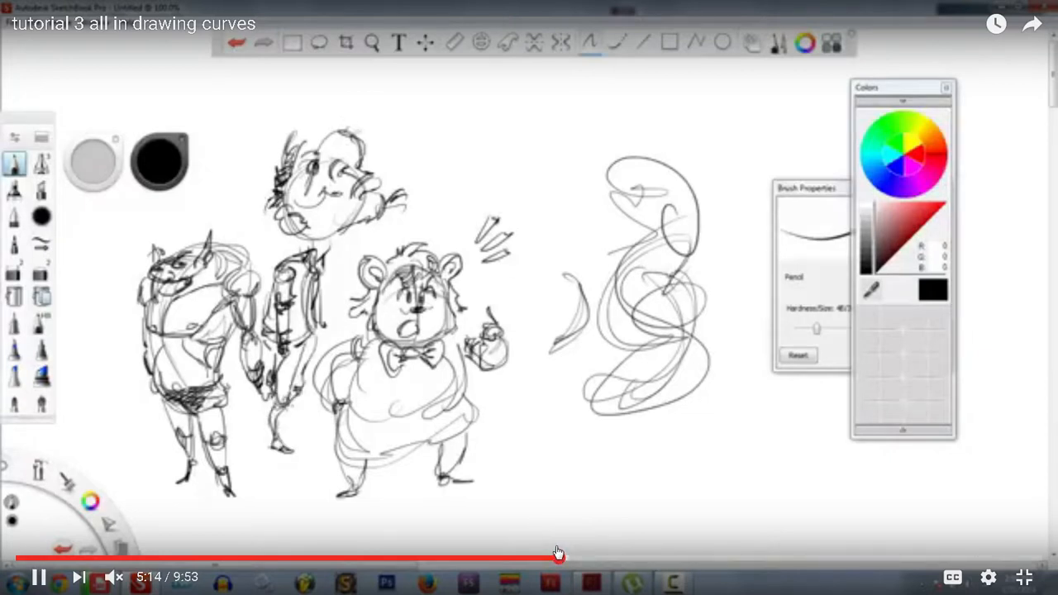
Step: Jump ahead to 7:49 in the tutorial video, leave full screen and resume playback
click(827, 555)
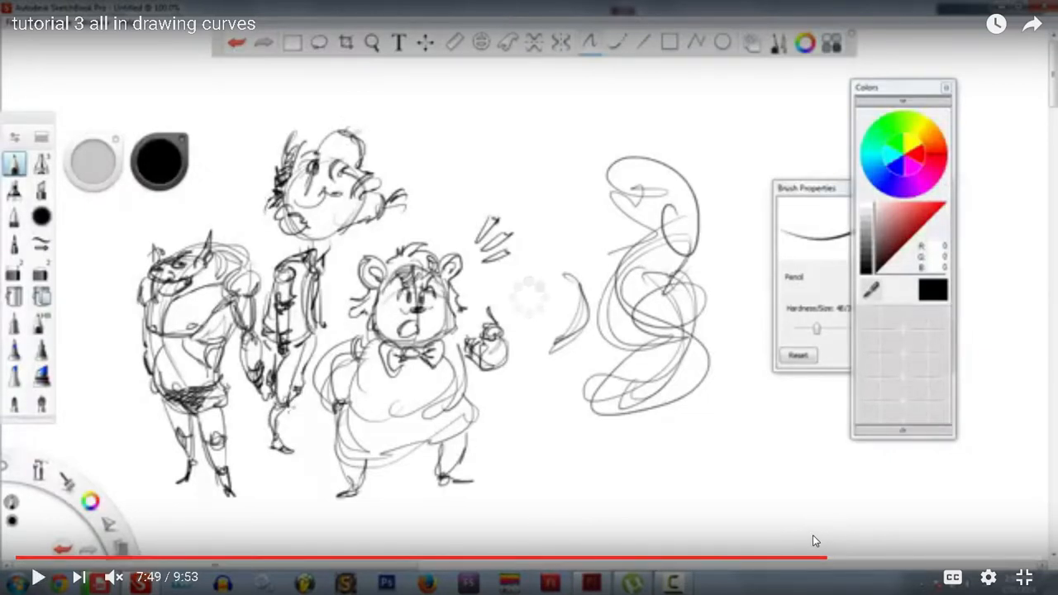
click(1025, 578)
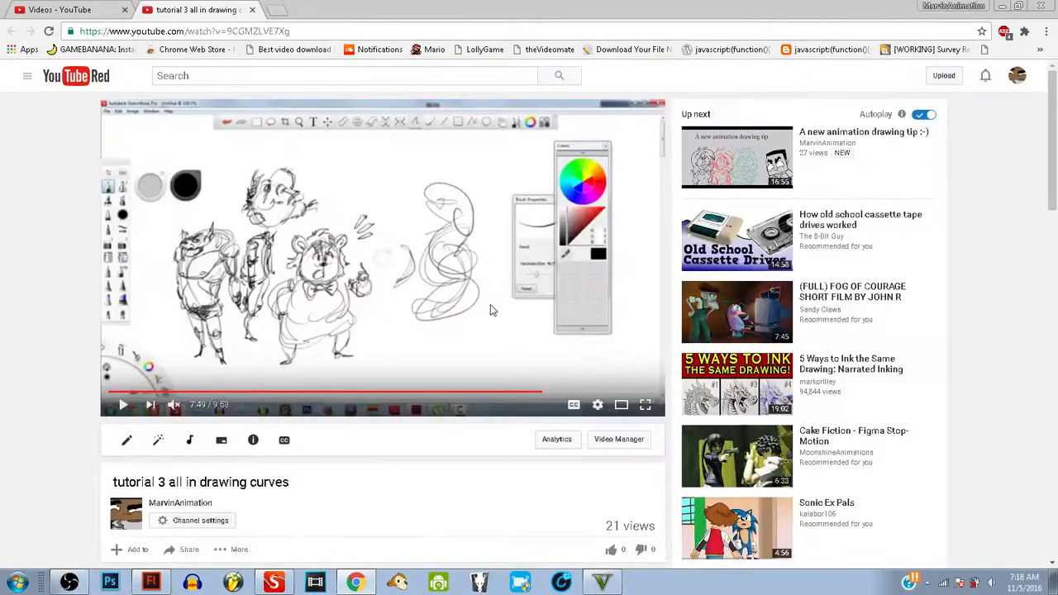
click(453, 334)
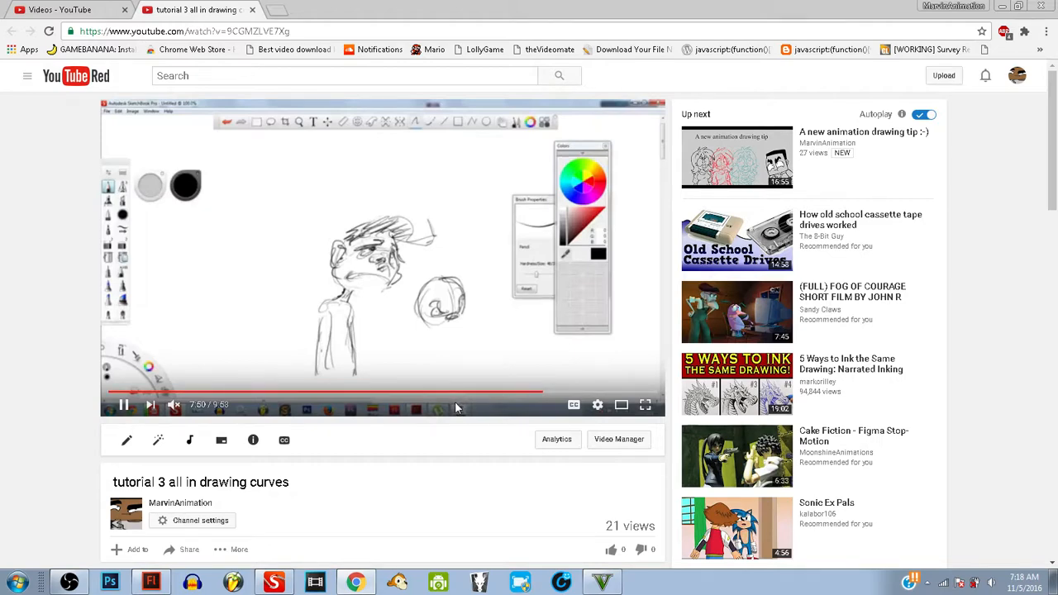
Step: Examine the publication date and description below the tutorial video, and return to the player
drag(1055, 165, 1056, 137)
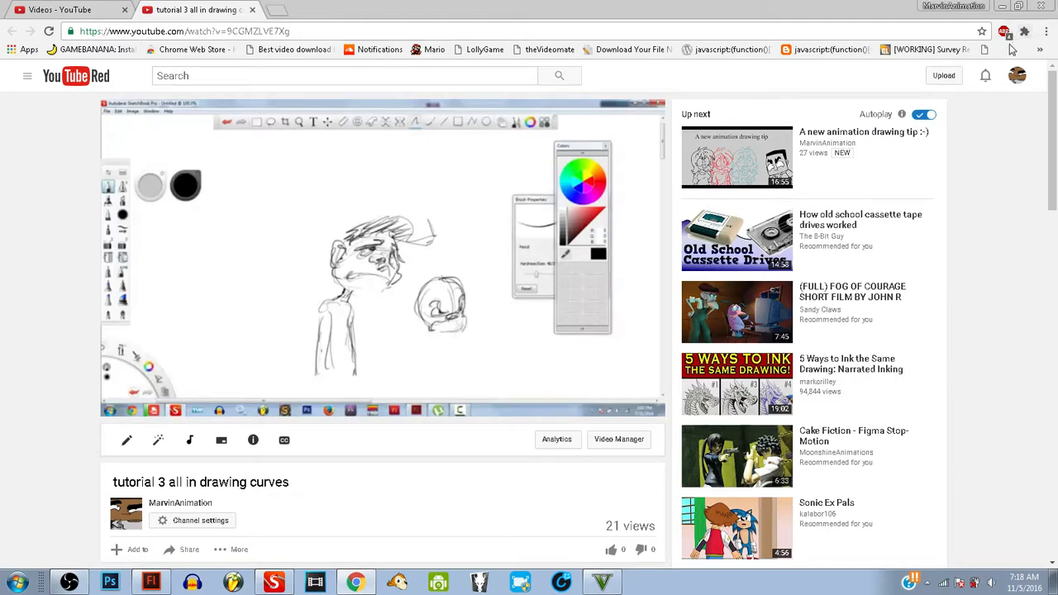
drag(1051, 162, 1055, 199)
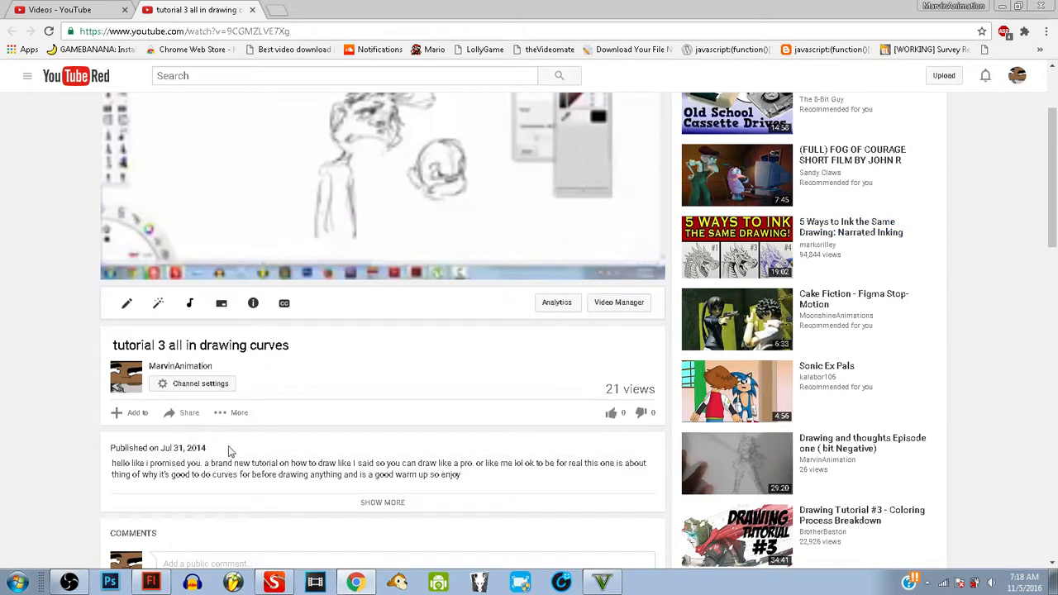
drag(1055, 126, 1055, 89)
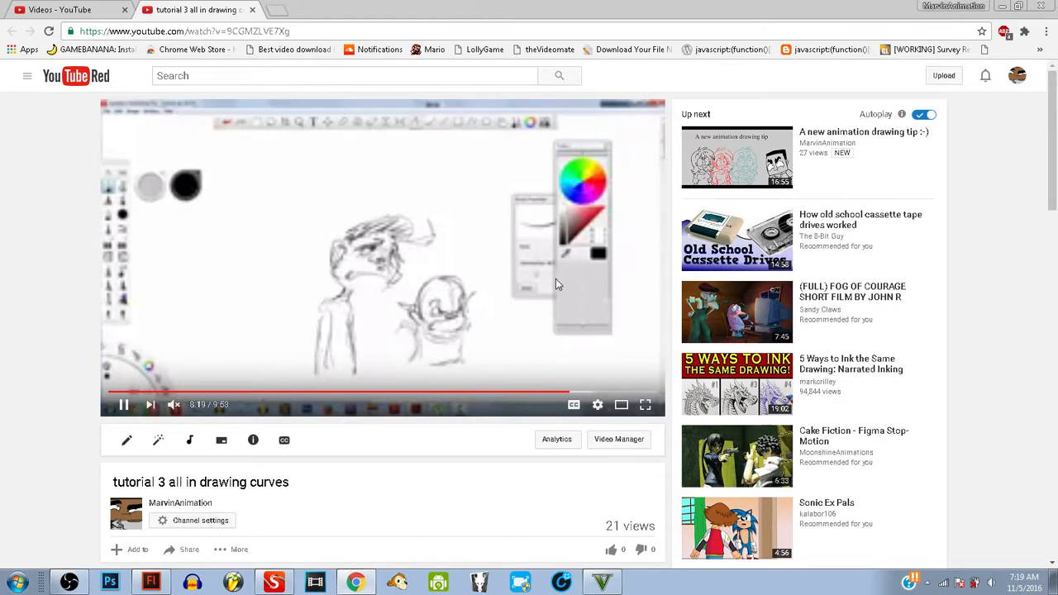
Step: Rewind the tutorial video to 0:00 and pause it
click(395, 392)
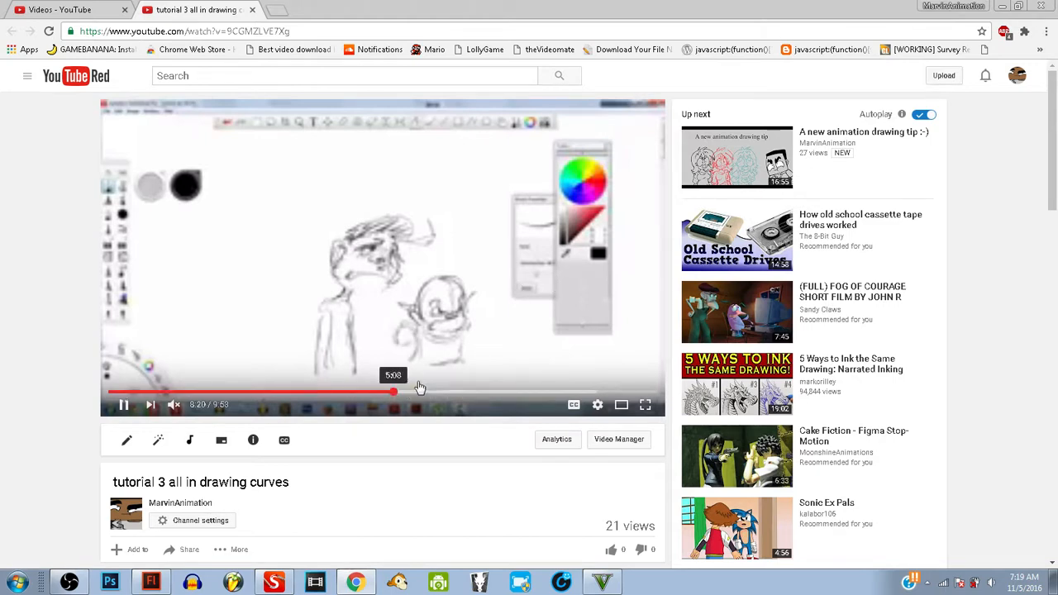
click(112, 392)
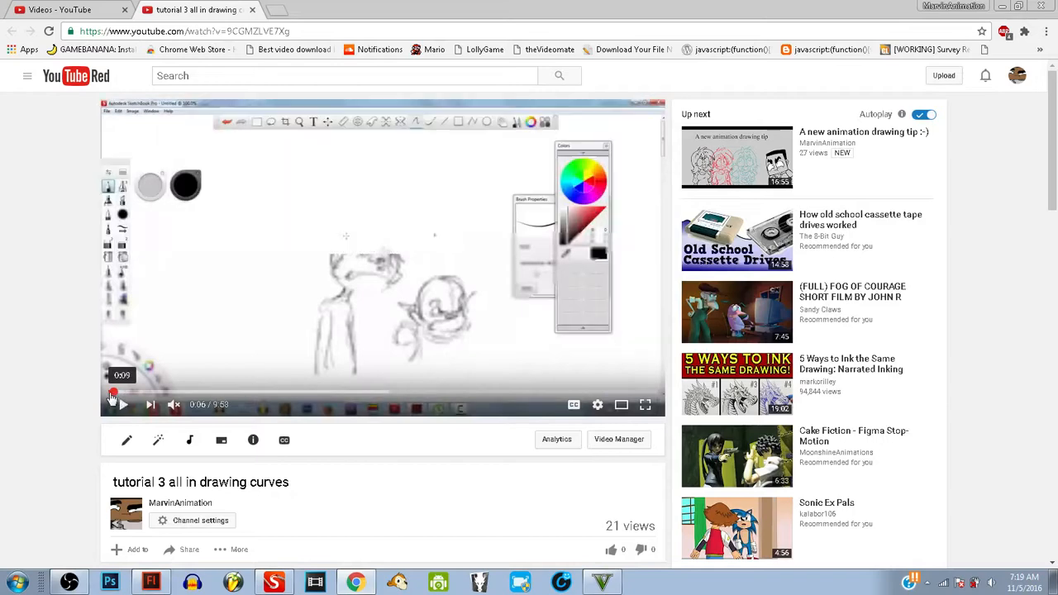
drag(111, 393, 103, 394)
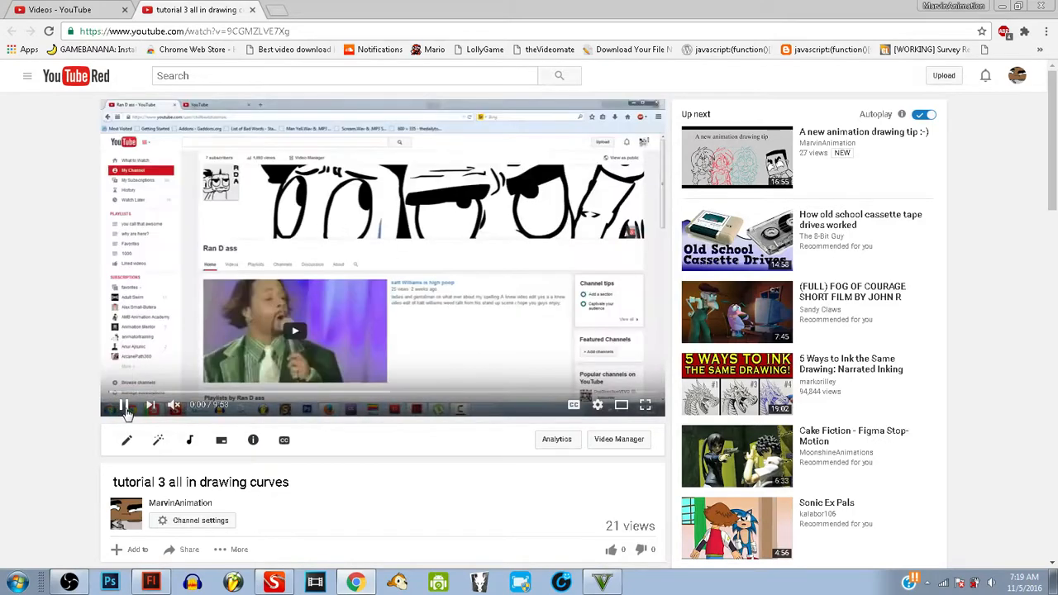
click(125, 410)
Step: Switch back to Autodesk SketchBook Pro and bring the rows of cartoon heads on the sketch page into view
click(1003, 6)
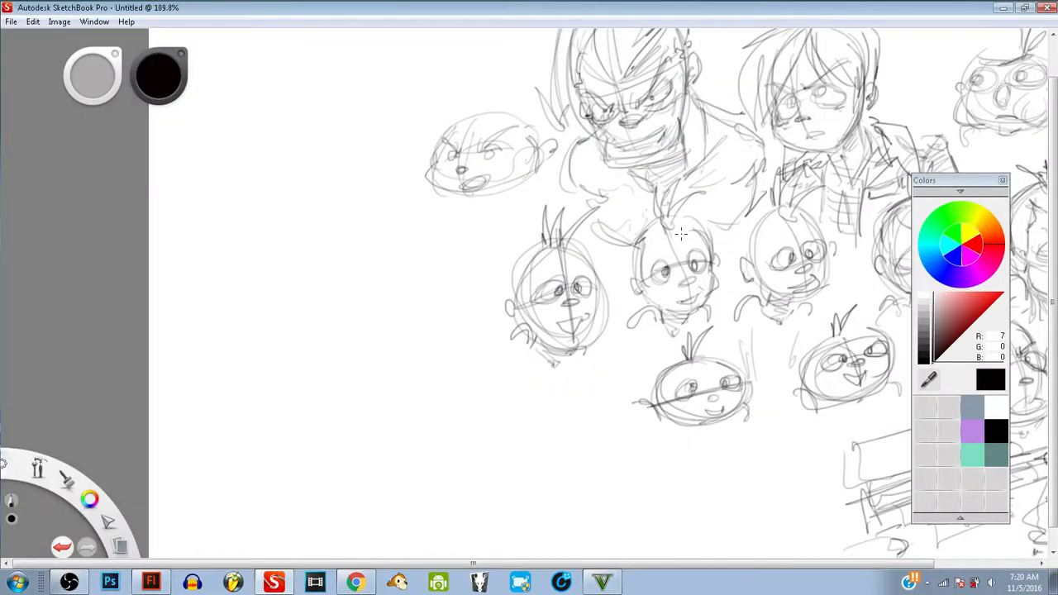
key(space)
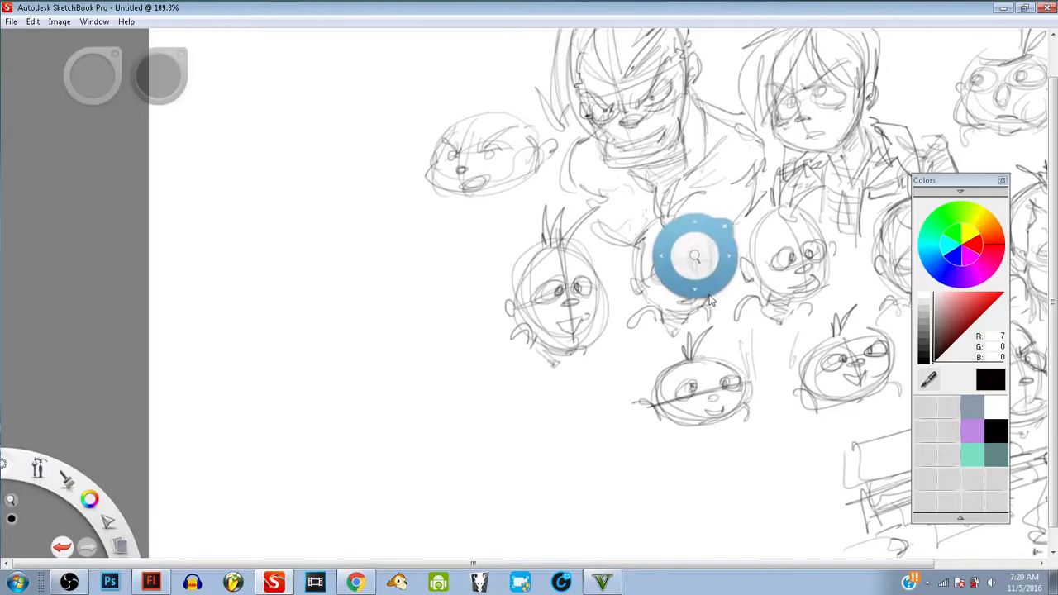
drag(726, 274, 440, 335)
mouse_move(736, 361)
mouse_down()
mouse_move(684, 354)
mouse_move(826, 356)
mouse_up()
key(space)
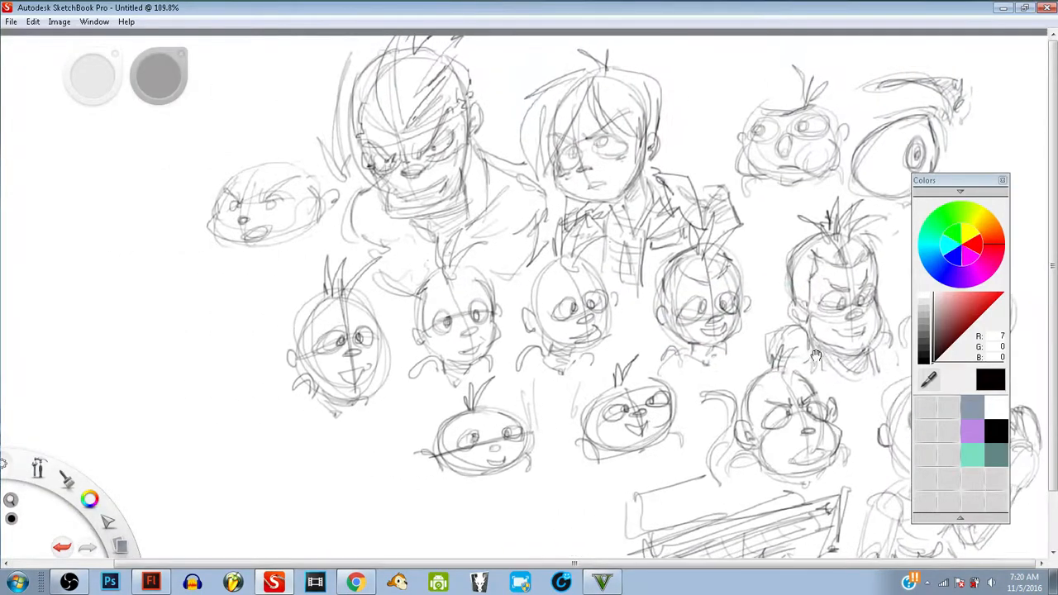
Step: Add a spiky tuft of hair to the squat angry head near the page's left edge
key(space)
drag(717, 361, 803, 338)
mouse_move(346, 142)
mouse_down()
mouse_move(337, 104)
mouse_move(364, 135)
mouse_up()
drag(382, 129, 364, 141)
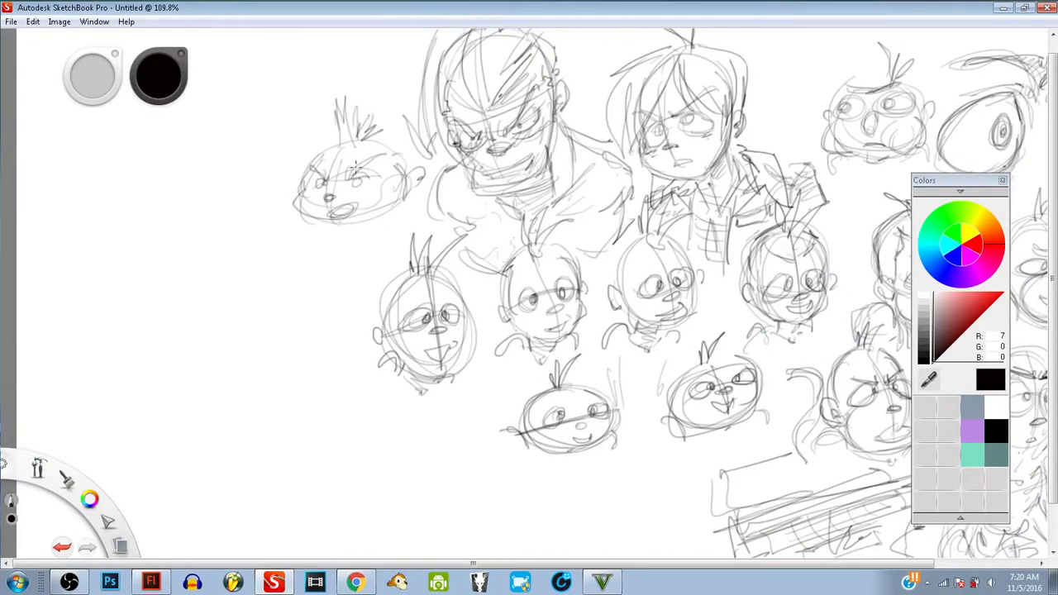
Step: Sketch a seated body beneath the squat angry head, with a torso, arms resting forward, bent legs and shoes
key(space)
drag(283, 290, 343, 293)
mouse_move(443, 215)
mouse_down()
mouse_move(434, 296)
mouse_move(408, 256)
mouse_move(397, 283)
mouse_move(383, 270)
mouse_move(399, 249)
mouse_move(437, 262)
mouse_move(439, 273)
mouse_move(440, 256)
mouse_move(405, 260)
mouse_move(417, 224)
mouse_move(393, 231)
mouse_move(395, 242)
mouse_move(389, 230)
mouse_move(373, 289)
mouse_move(368, 241)
mouse_move(368, 275)
mouse_up()
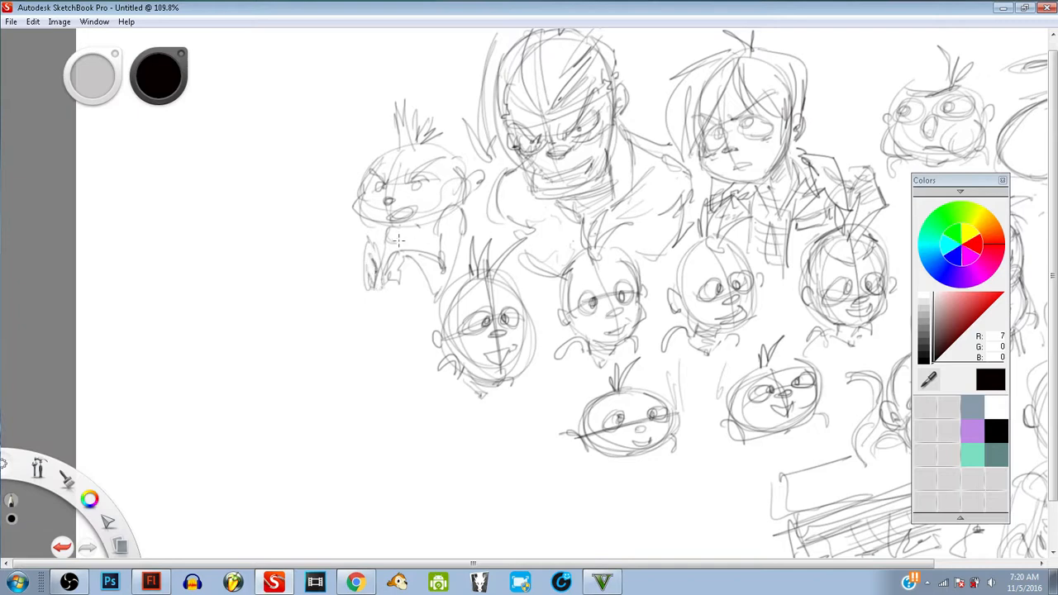
mouse_move(416, 274)
mouse_down()
mouse_move(397, 322)
mouse_move(367, 343)
mouse_move(416, 339)
mouse_move(373, 347)
mouse_move(407, 411)
mouse_up()
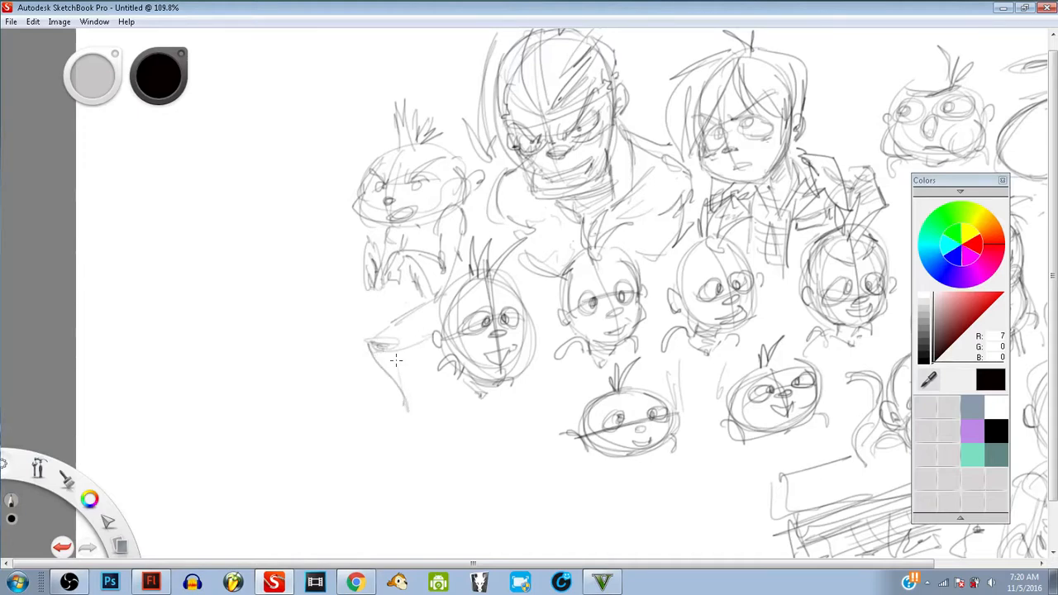
mouse_move(394, 341)
mouse_down()
mouse_move(417, 397)
mouse_move(397, 402)
mouse_move(388, 416)
mouse_move(402, 419)
mouse_move(388, 426)
mouse_move(411, 415)
mouse_up()
mouse_move(388, 309)
mouse_down()
mouse_move(364, 302)
mouse_move(342, 314)
mouse_move(366, 377)
mouse_move(359, 402)
mouse_move(378, 395)
mouse_move(371, 354)
mouse_up()
drag(348, 307, 411, 305)
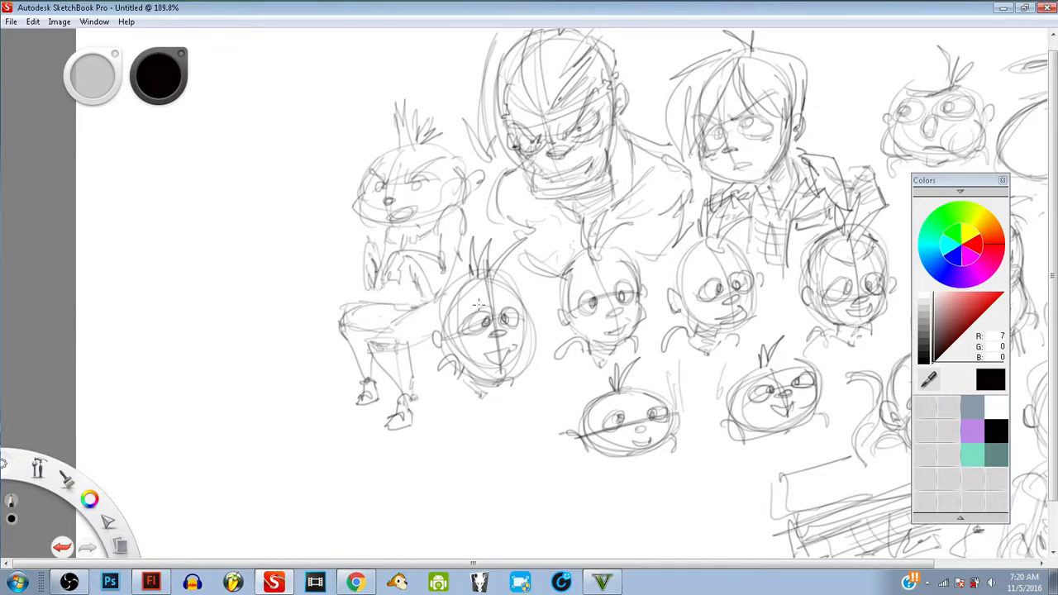
Step: Switch to Chrome, select the tutorial video's web address, and return to the SketchBook Pro drawing
click(355, 582)
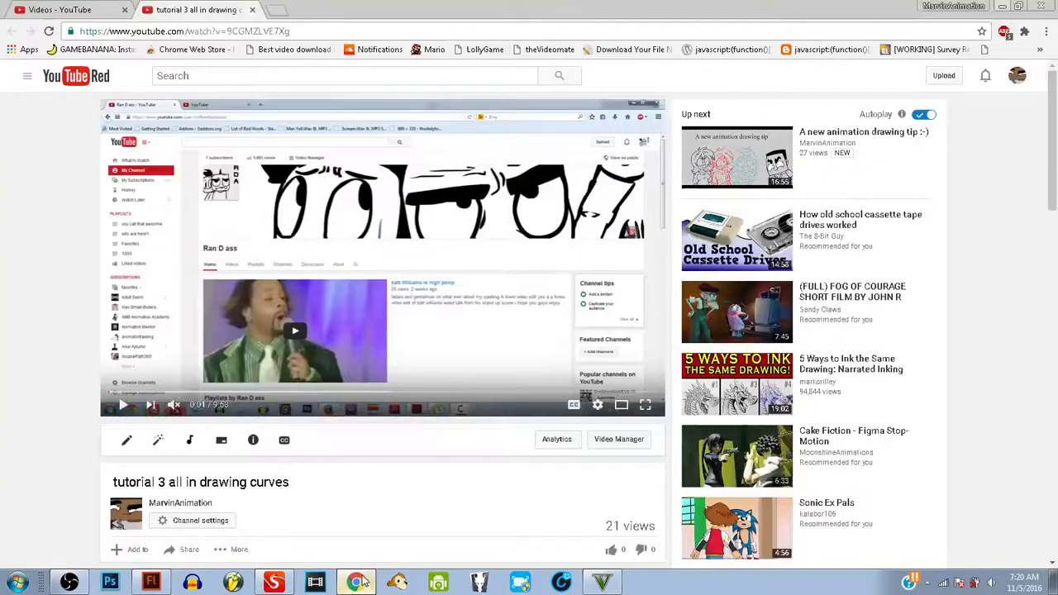
click(320, 33)
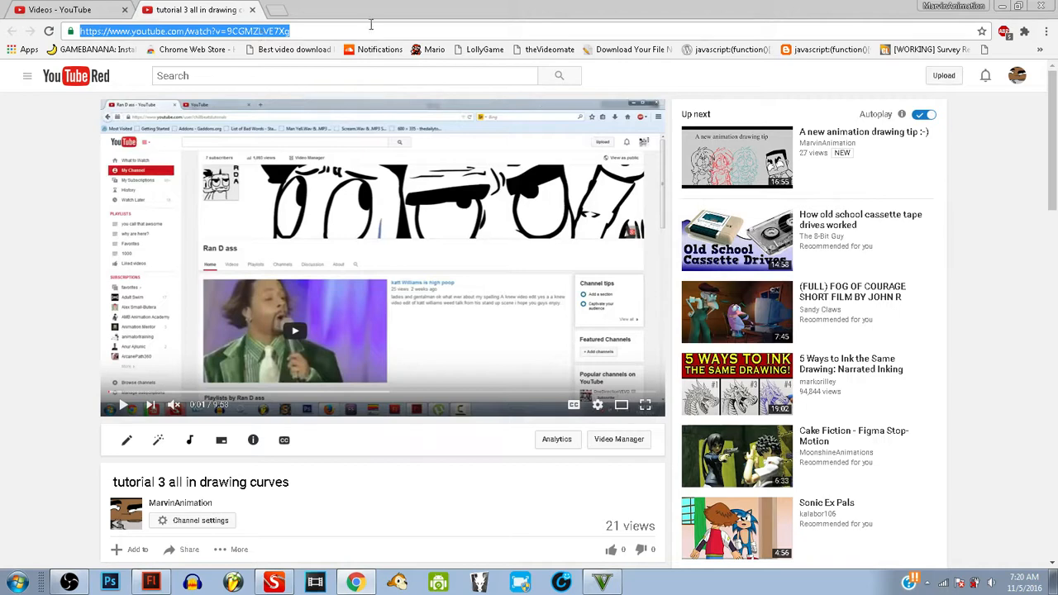
click(1003, 7)
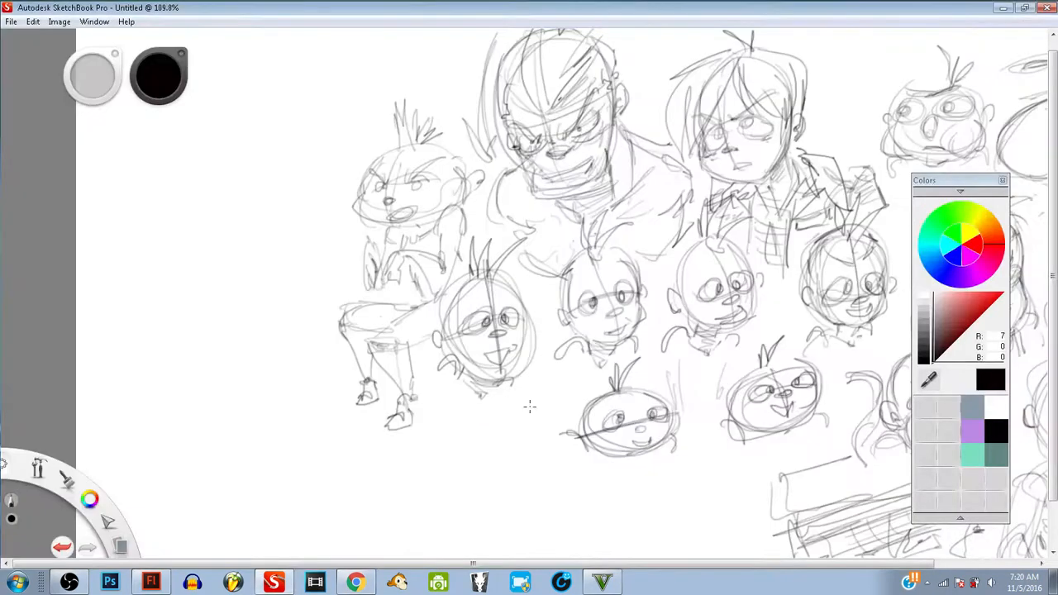
Step: Rough in a standing figure left of the seated one, with a round head, tilted torso and waist
key(space)
drag(661, 378, 666, 345)
key(space)
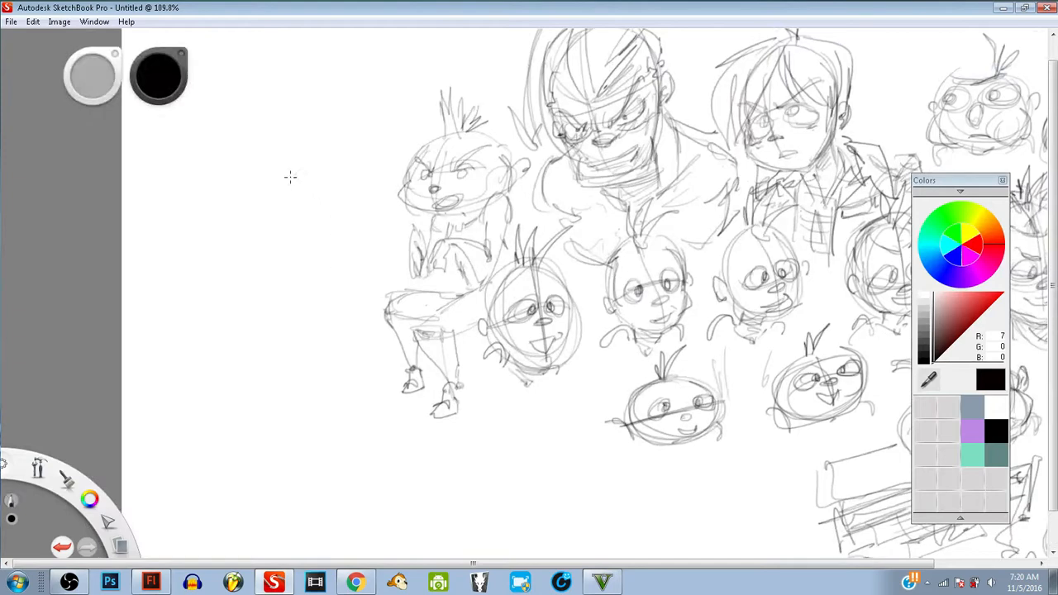
mouse_move(290, 176)
mouse_down()
mouse_move(313, 256)
mouse_move(276, 176)
mouse_move(327, 174)
mouse_move(339, 201)
mouse_move(330, 255)
mouse_up()
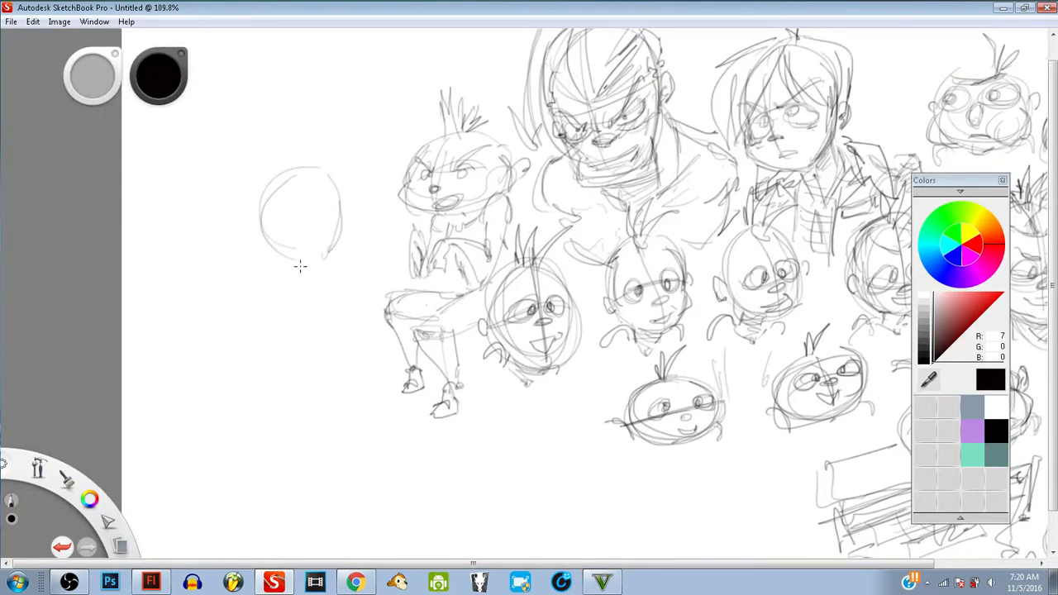
mouse_move(282, 285)
mouse_down()
mouse_move(322, 299)
mouse_move(330, 290)
mouse_move(313, 337)
mouse_move(274, 296)
mouse_move(273, 334)
mouse_move(313, 344)
mouse_move(308, 354)
mouse_move(266, 351)
mouse_move(254, 370)
mouse_move(314, 352)
mouse_up()
drag(255, 371, 316, 357)
drag(305, 361, 327, 390)
drag(316, 341, 327, 385)
drag(328, 317, 315, 350)
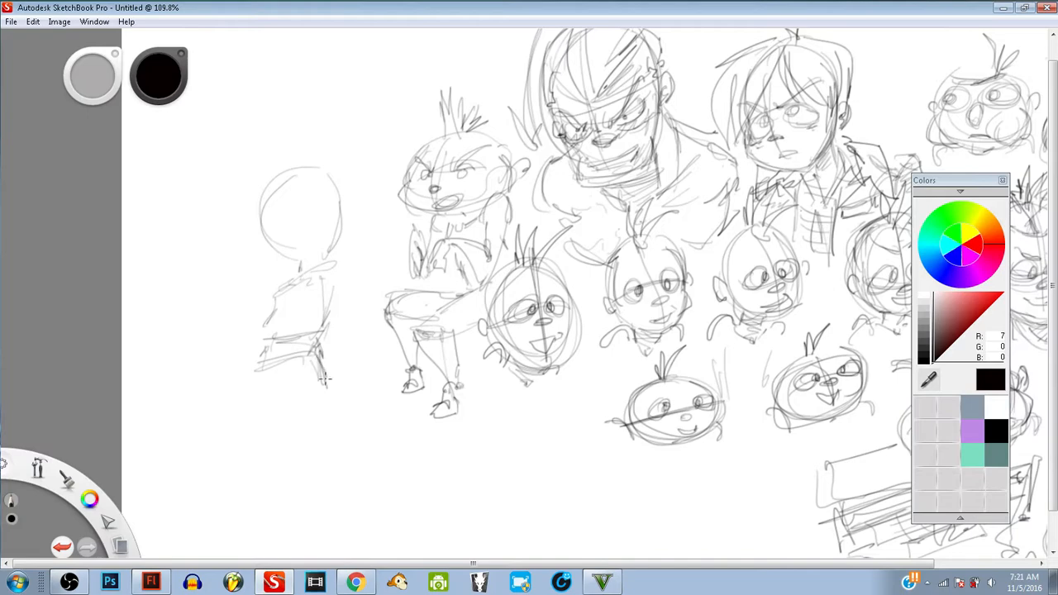
Step: Sketch the standing figure's hips and both legs, including the knees and feet
mouse_move(239, 382)
mouse_down()
mouse_move(316, 404)
mouse_move(308, 383)
mouse_move(291, 422)
mouse_up()
drag(290, 427, 310, 482)
key(space)
mouse_move(344, 441)
mouse_down()
mouse_move(356, 373)
mouse_move(331, 467)
mouse_move(345, 446)
mouse_up()
key(space)
key(space)
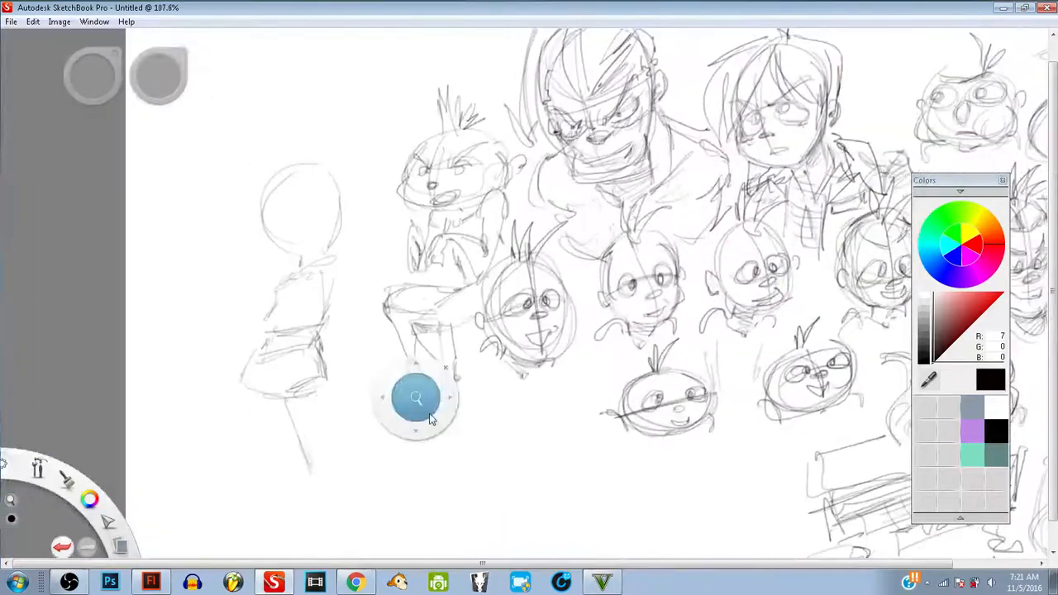
drag(433, 447, 438, 380)
mouse_move(329, 328)
mouse_down()
mouse_move(332, 397)
mouse_move(321, 430)
mouse_move(310, 402)
mouse_move(331, 407)
mouse_move(314, 422)
mouse_move(337, 498)
mouse_up()
mouse_move(335, 398)
mouse_down()
mouse_move(355, 451)
mouse_move(335, 514)
mouse_move(348, 502)
mouse_up()
mouse_move(252, 349)
mouse_down()
mouse_move(275, 408)
mouse_move(293, 378)
mouse_move(280, 403)
mouse_move(298, 405)
mouse_move(278, 421)
mouse_move(296, 468)
mouse_up()
mouse_move(308, 407)
mouse_down()
mouse_move(301, 471)
mouse_move(288, 466)
mouse_move(301, 503)
mouse_move(300, 491)
mouse_up()
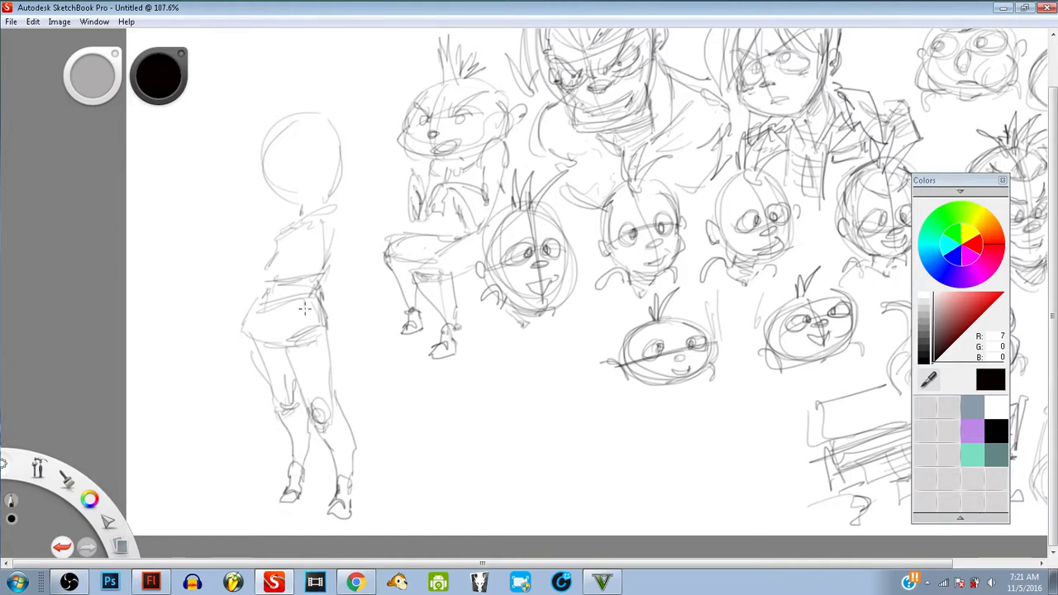
Step: Draw the standing figure's near shoulder and upper arm down to the elbow
mouse_move(335, 214)
mouse_down()
mouse_move(310, 234)
mouse_move(340, 211)
mouse_move(348, 289)
mouse_up()
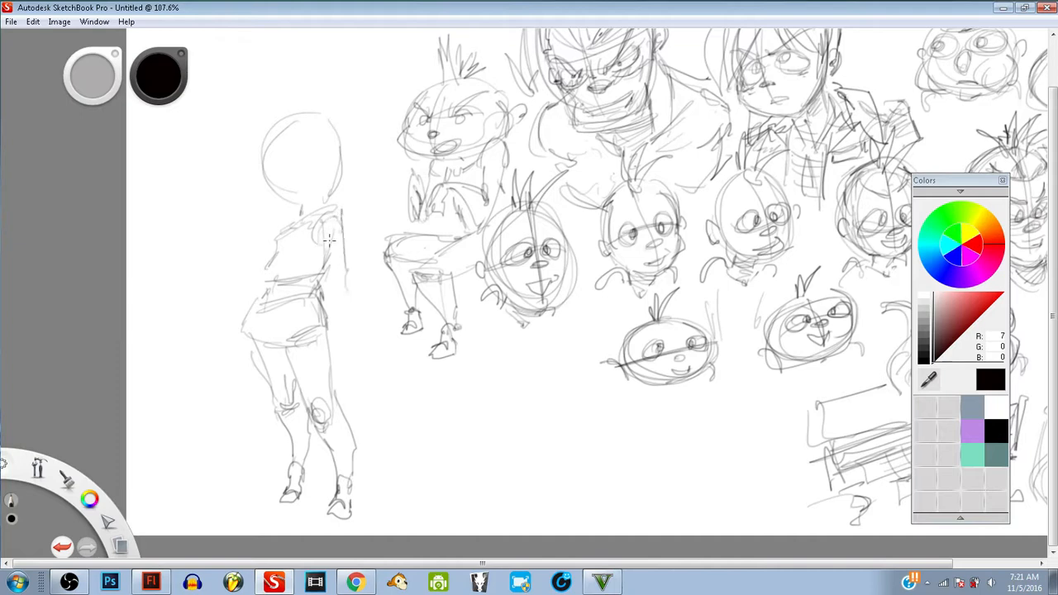
drag(329, 236, 331, 282)
drag(344, 287, 344, 275)
Step: Doodle an oval with handwritten characters inside and a small box beside it, below the seated figure
mouse_move(422, 447)
mouse_down()
mouse_move(436, 422)
mouse_move(452, 412)
mouse_move(458, 433)
mouse_move(464, 408)
mouse_move(409, 438)
mouse_move(482, 399)
mouse_move(486, 446)
mouse_move(435, 406)
mouse_move(423, 455)
mouse_move(474, 411)
mouse_up()
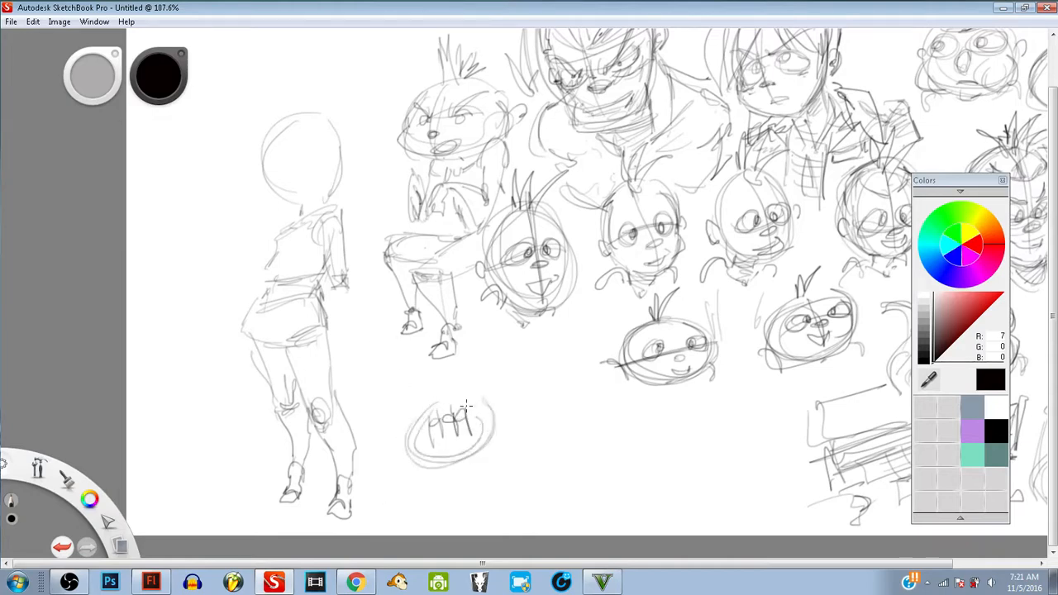
mouse_move(506, 449)
mouse_down()
mouse_move(498, 473)
mouse_move(517, 464)
mouse_up()
key(e)
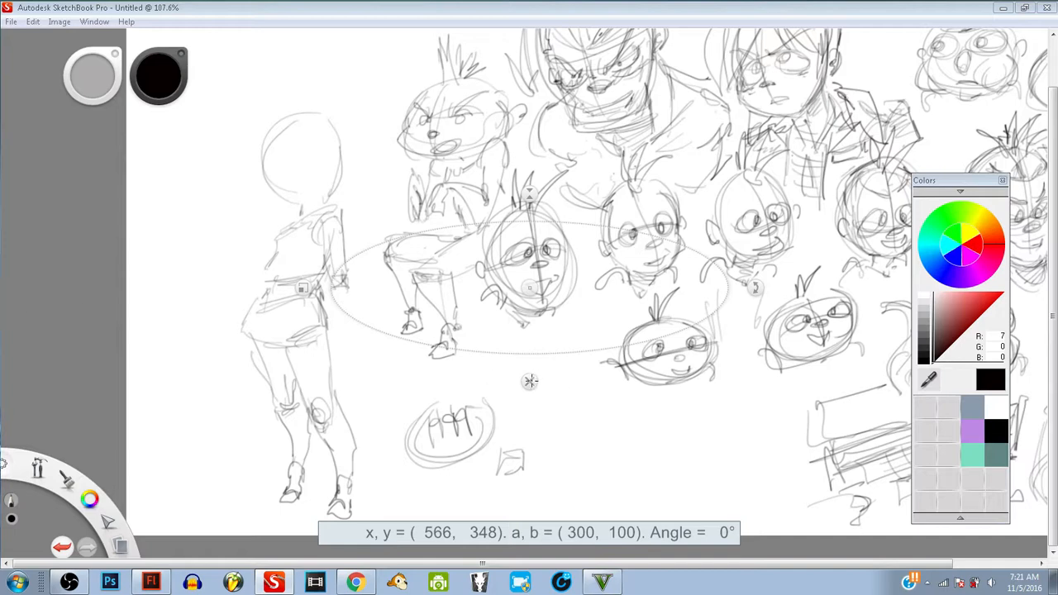
key(e)
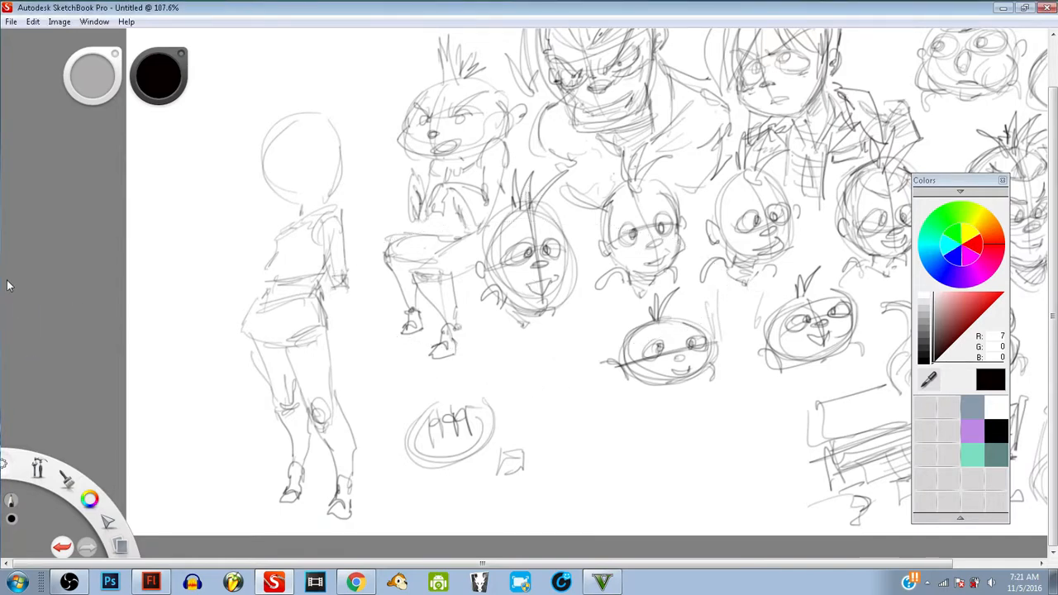
Step: Doodle a simple round-bodied bird with outstretched wings below the wide smiling head
mouse_move(628, 409)
mouse_down()
mouse_move(663, 483)
mouse_move(622, 404)
mouse_move(627, 424)
mouse_move(648, 425)
mouse_move(614, 433)
mouse_move(632, 443)
mouse_up()
mouse_move(638, 444)
mouse_down()
mouse_move(702, 434)
mouse_move(651, 471)
mouse_up()
mouse_move(576, 449)
mouse_down()
mouse_move(550, 433)
mouse_move(617, 518)
mouse_move(675, 502)
mouse_move(671, 514)
mouse_up()
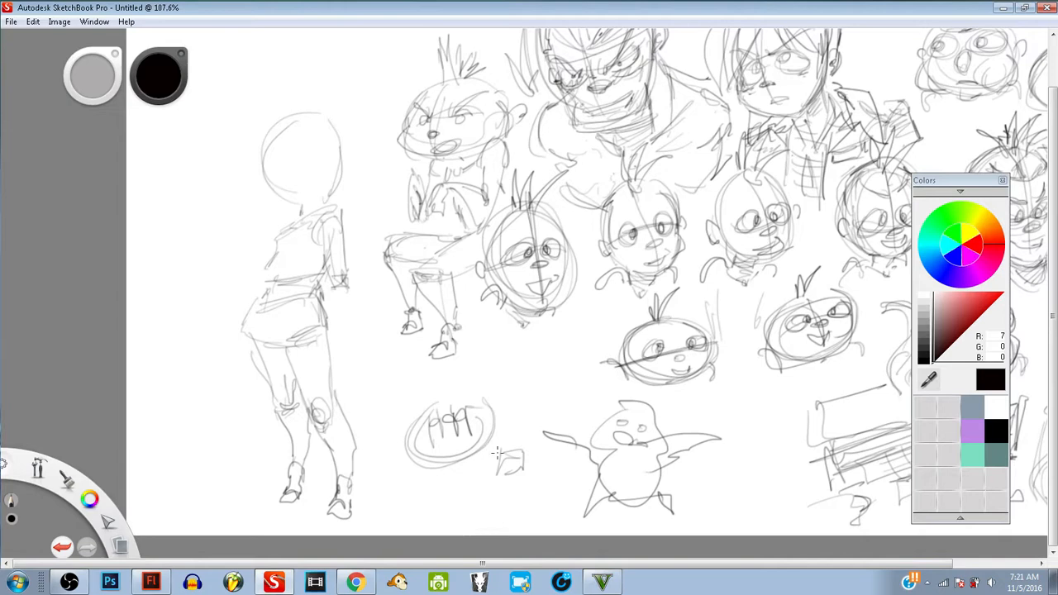
Step: Draw the standing figure's remaining arm parts and chest, and shape the face outline, ear and neck
mouse_move(336, 281)
mouse_down()
mouse_move(347, 338)
mouse_move(333, 297)
mouse_move(336, 357)
mouse_up()
mouse_move(277, 236)
mouse_down()
mouse_move(251, 316)
mouse_move(261, 361)
mouse_move(275, 238)
mouse_move(257, 250)
mouse_move(280, 271)
mouse_move(285, 252)
mouse_move(294, 267)
mouse_move(287, 243)
mouse_move(314, 258)
mouse_up()
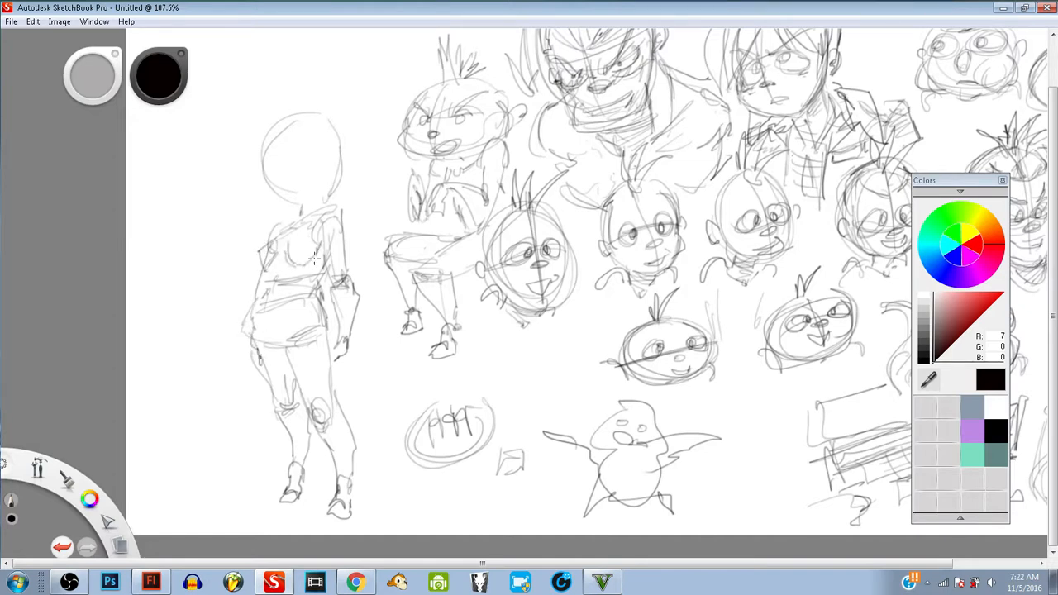
mouse_move(267, 126)
mouse_down()
mouse_move(271, 184)
mouse_move(296, 201)
mouse_move(309, 190)
mouse_up()
mouse_move(264, 163)
mouse_down()
mouse_move(276, 205)
mouse_move(311, 207)
mouse_move(321, 164)
mouse_up()
mouse_move(305, 114)
mouse_down()
mouse_move(329, 167)
mouse_move(327, 154)
mouse_up()
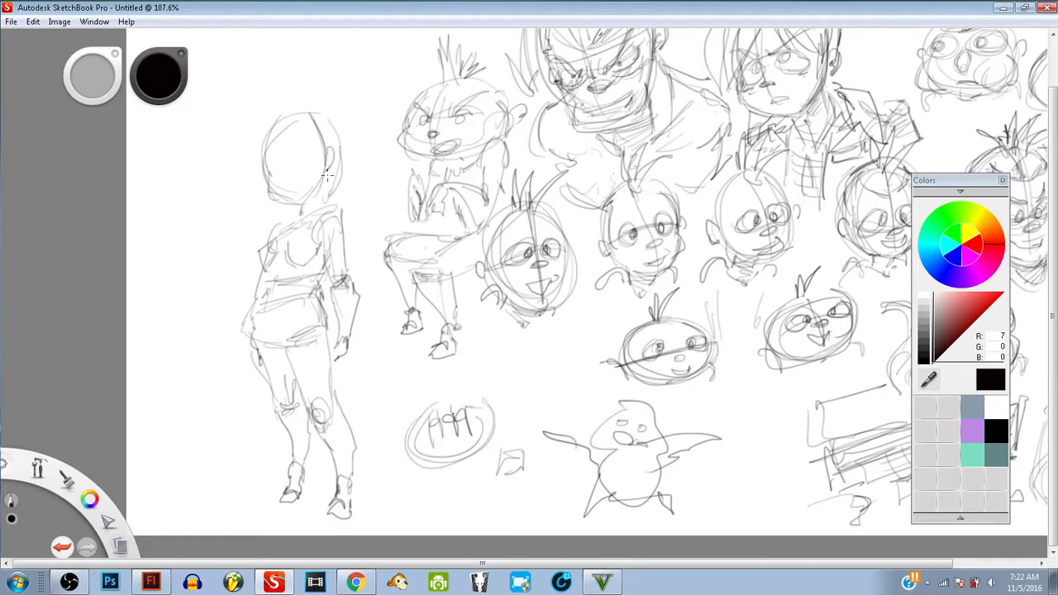
mouse_move(316, 116)
mouse_down()
mouse_move(325, 183)
mouse_move(313, 219)
mouse_move(322, 207)
mouse_move(343, 211)
mouse_move(291, 221)
mouse_up()
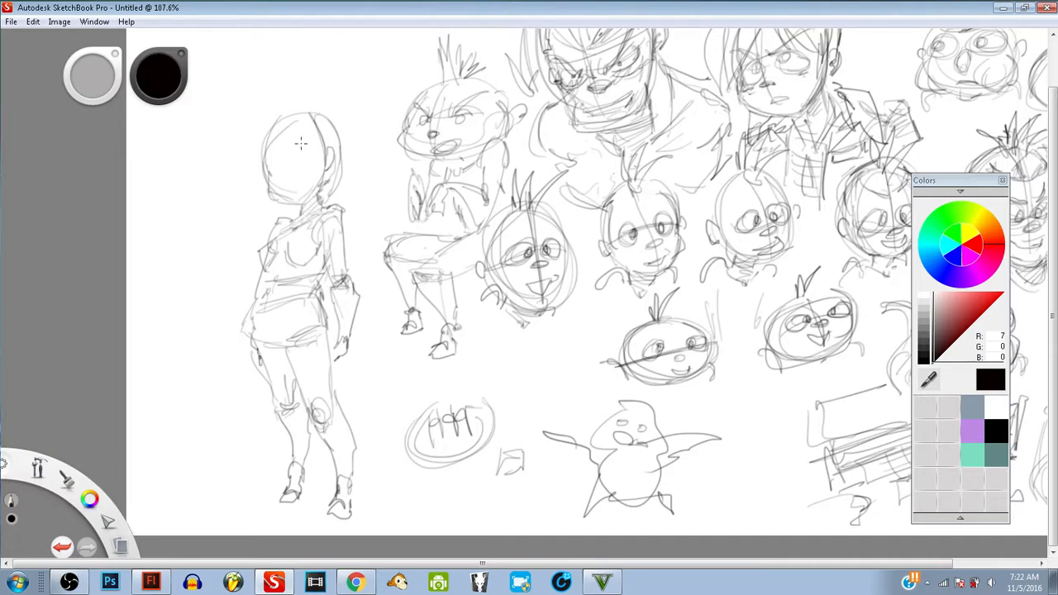
Step: Add facial guide lines, slanted brows, eyes, a nose and a mouth to the standing figure's face
drag(292, 193, 280, 124)
mouse_move(272, 173)
mouse_down()
mouse_move(322, 157)
mouse_move(277, 168)
mouse_move(289, 170)
mouse_move(302, 144)
mouse_move(277, 170)
mouse_move(288, 193)
mouse_move(266, 169)
mouse_move(318, 155)
mouse_up()
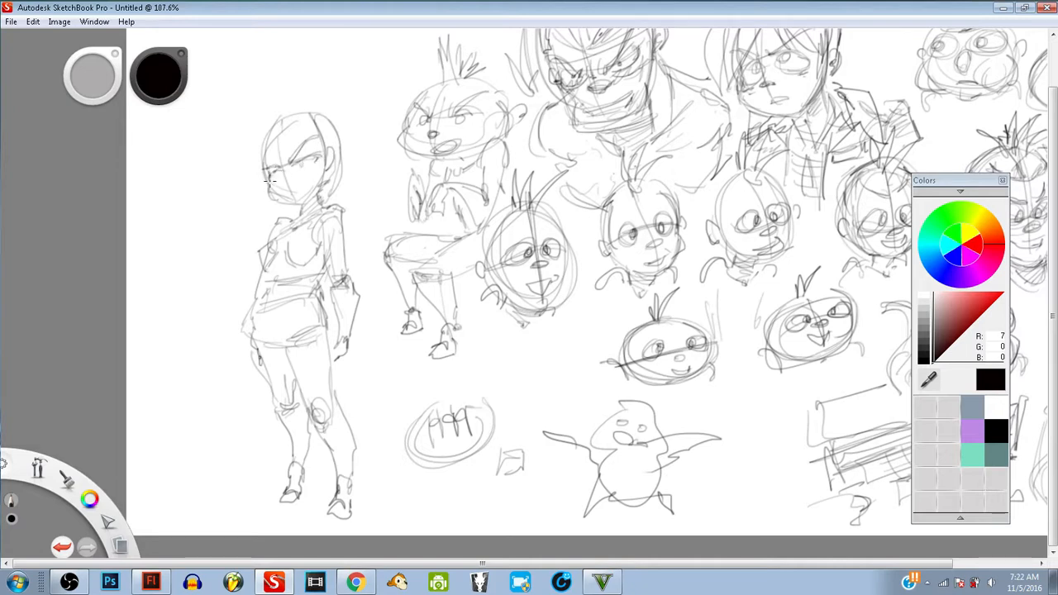
mouse_move(270, 180)
mouse_down()
mouse_move(284, 167)
mouse_move(291, 175)
mouse_up()
Step: Draw the standing figure's bobbed hair with bangs, side strands and a small tuft on top
drag(287, 116, 266, 206)
drag(284, 137, 272, 212)
drag(258, 165, 269, 213)
mouse_move(270, 130)
mouse_down()
mouse_move(318, 175)
mouse_move(325, 158)
mouse_move(323, 201)
mouse_up()
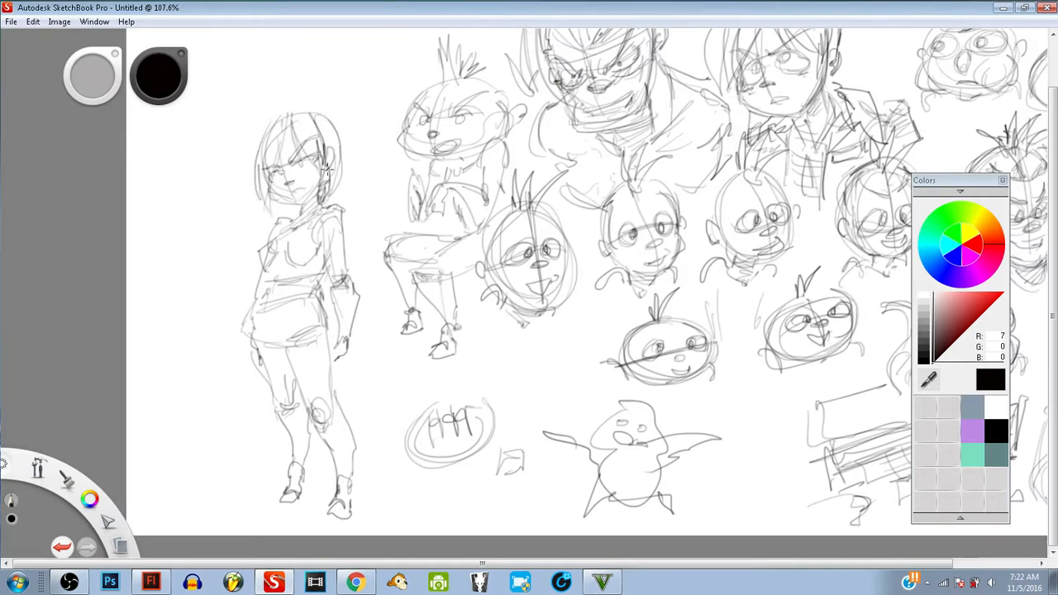
drag(332, 162, 329, 183)
drag(255, 174, 252, 205)
mouse_move(269, 129)
mouse_down()
mouse_move(243, 192)
mouse_move(250, 145)
mouse_up()
drag(281, 102, 243, 157)
mouse_move(273, 116)
mouse_down()
mouse_move(297, 103)
mouse_move(286, 93)
mouse_move(296, 83)
mouse_up()
mouse_move(304, 108)
mouse_down()
mouse_move(313, 99)
mouse_move(350, 131)
mouse_move(353, 189)
mouse_move(334, 191)
mouse_up()
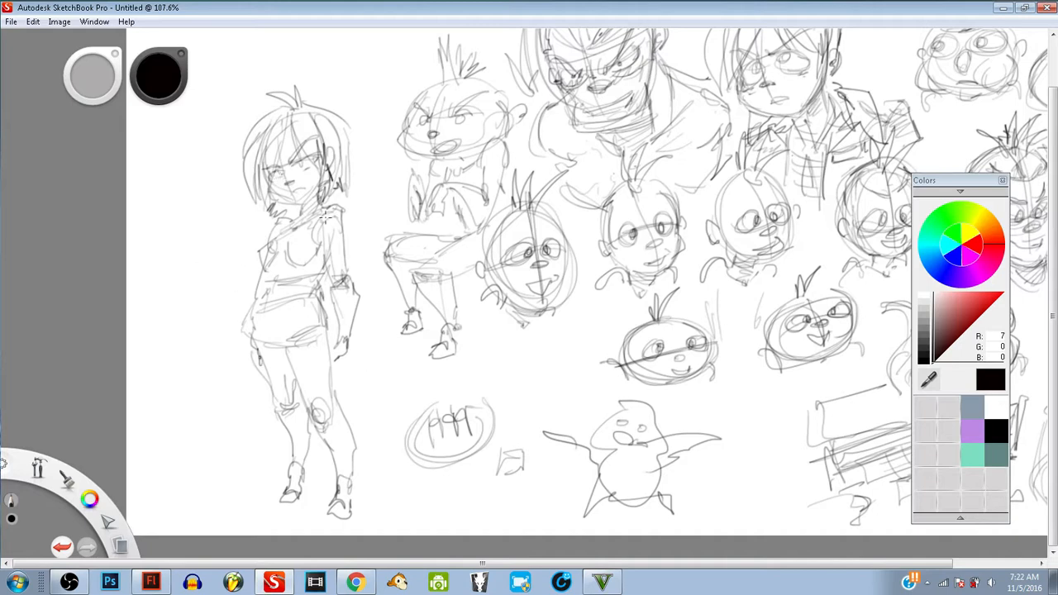
Step: Add a collar, a short-sleeved top and a forearm guard to the standing figure
mouse_move(293, 212)
mouse_down()
mouse_move(324, 194)
mouse_move(337, 205)
mouse_move(348, 283)
mouse_move(326, 209)
mouse_move(316, 240)
mouse_up()
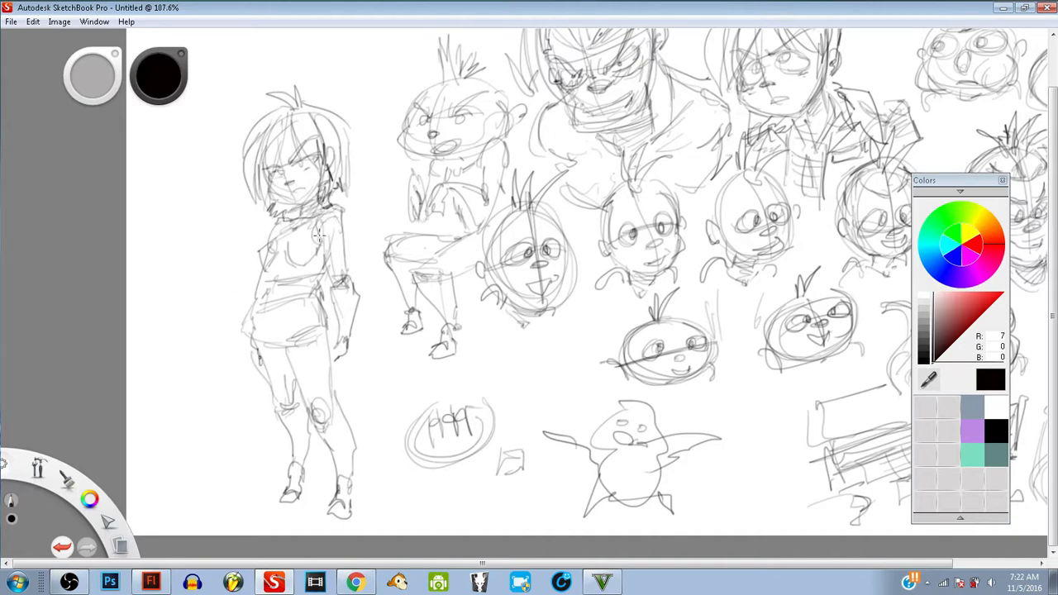
mouse_move(328, 196)
mouse_down()
mouse_move(278, 222)
mouse_move(262, 273)
mouse_move(272, 237)
mouse_move(263, 241)
mouse_move(263, 265)
mouse_move(291, 253)
mouse_move(277, 246)
mouse_move(272, 295)
mouse_move(264, 271)
mouse_move(312, 282)
mouse_move(284, 290)
mouse_move(261, 282)
mouse_move(255, 301)
mouse_move(317, 316)
mouse_move(324, 286)
mouse_up()
mouse_move(335, 216)
mouse_down()
mouse_move(357, 203)
mouse_move(339, 241)
mouse_move(350, 242)
mouse_move(325, 261)
mouse_move(346, 255)
mouse_move(332, 289)
mouse_move(350, 277)
mouse_move(332, 297)
mouse_move(358, 289)
mouse_move(332, 312)
mouse_move(352, 334)
mouse_up()
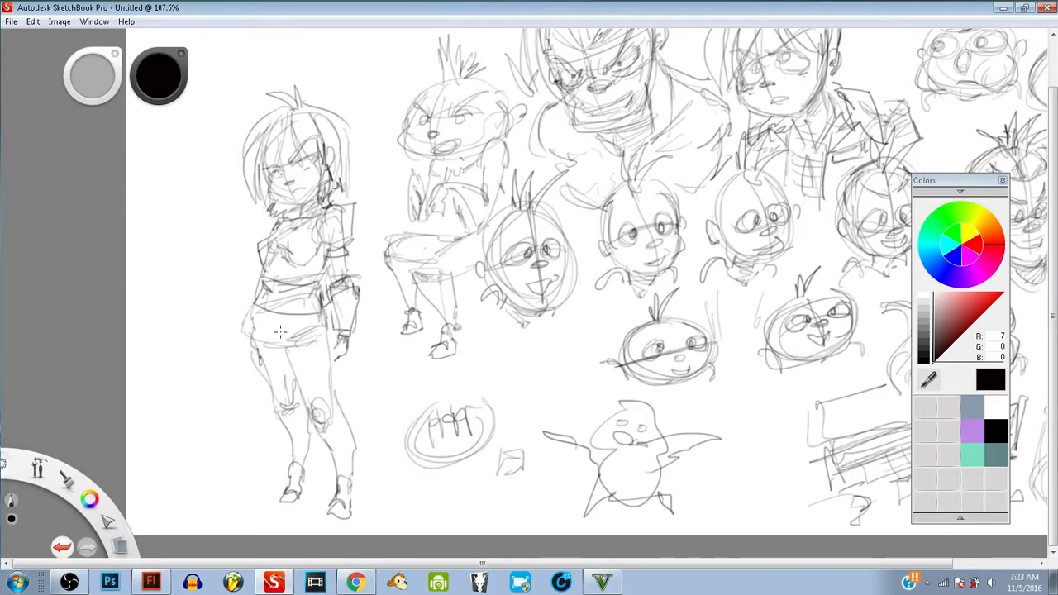
Step: Detail the standing figure's far forearm and draw the hem and front folds of the garment around the hips
drag(258, 281, 246, 352)
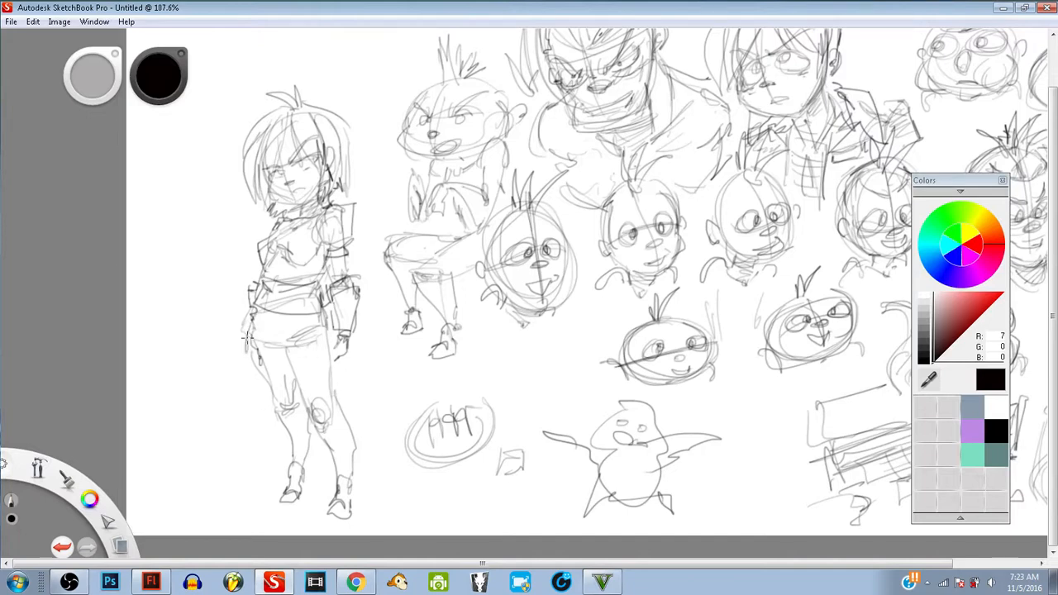
mouse_move(248, 316)
mouse_down()
mouse_move(255, 355)
mouse_move(321, 354)
mouse_up()
mouse_move(320, 342)
mouse_down()
mouse_move(332, 356)
mouse_move(336, 329)
mouse_up()
drag(272, 314, 298, 346)
drag(273, 326, 277, 343)
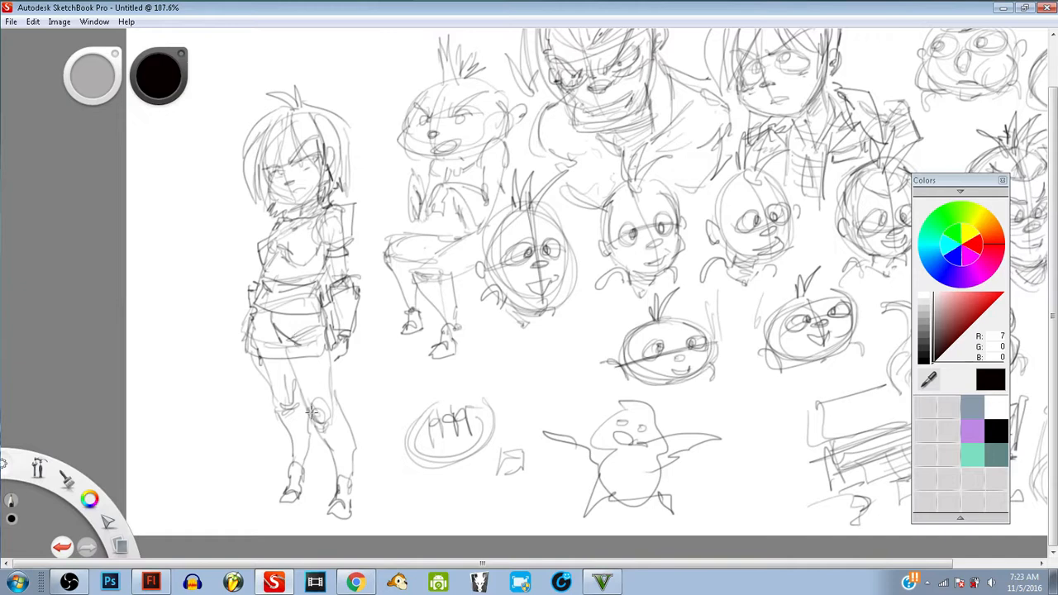
Step: Draw knee pads on both of the standing figure's legs and define the lower legs and shoes
mouse_move(312, 410)
mouse_down()
mouse_move(294, 370)
mouse_move(334, 391)
mouse_move(332, 382)
mouse_move(310, 419)
mouse_move(343, 402)
mouse_up()
drag(333, 387, 344, 409)
mouse_move(257, 369)
mouse_down()
mouse_move(274, 399)
mouse_move(298, 408)
mouse_move(263, 411)
mouse_move(296, 417)
mouse_up()
mouse_move(289, 397)
mouse_down()
mouse_move(295, 464)
mouse_move(274, 504)
mouse_move(302, 493)
mouse_move(308, 432)
mouse_move(338, 479)
mouse_move(331, 505)
mouse_move(353, 508)
mouse_move(355, 443)
mouse_up()
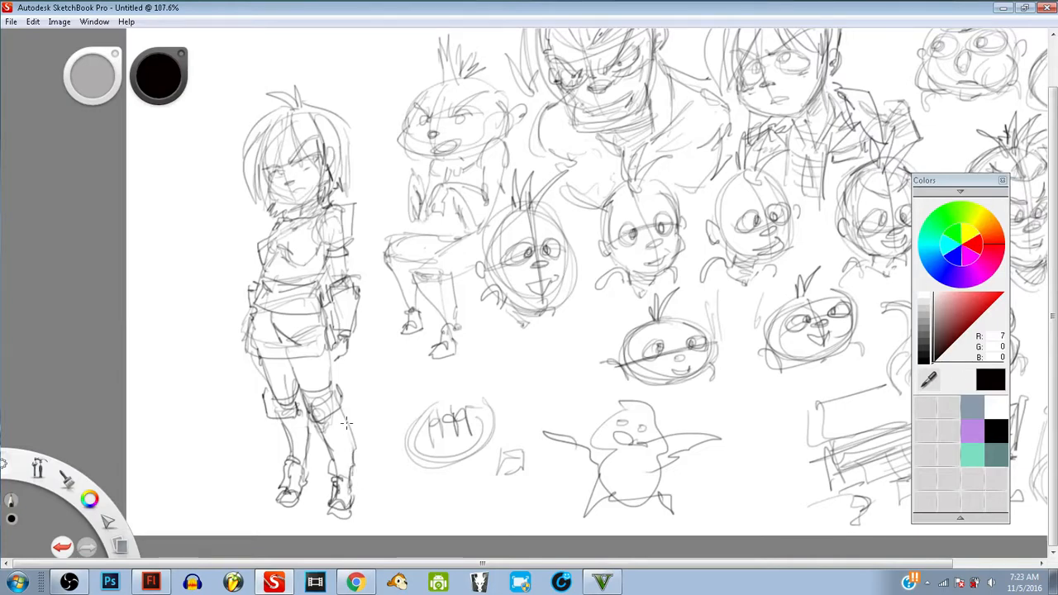
Step: Look over the standing figure and touch up the line work on its torso
key(space)
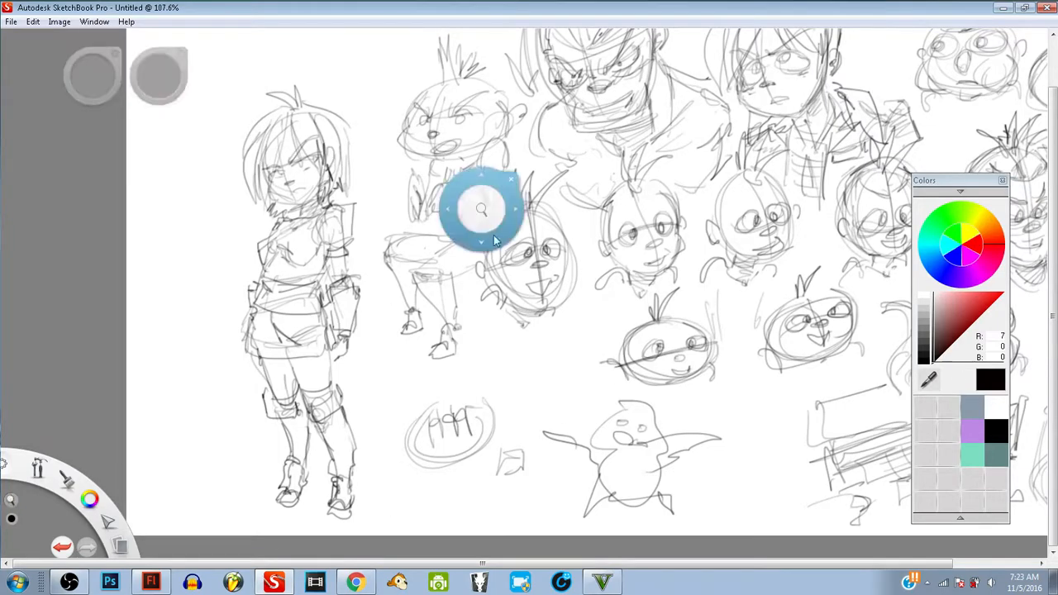
drag(472, 212, 552, 256)
drag(368, 150, 378, 207)
key(space)
drag(529, 361, 503, 360)
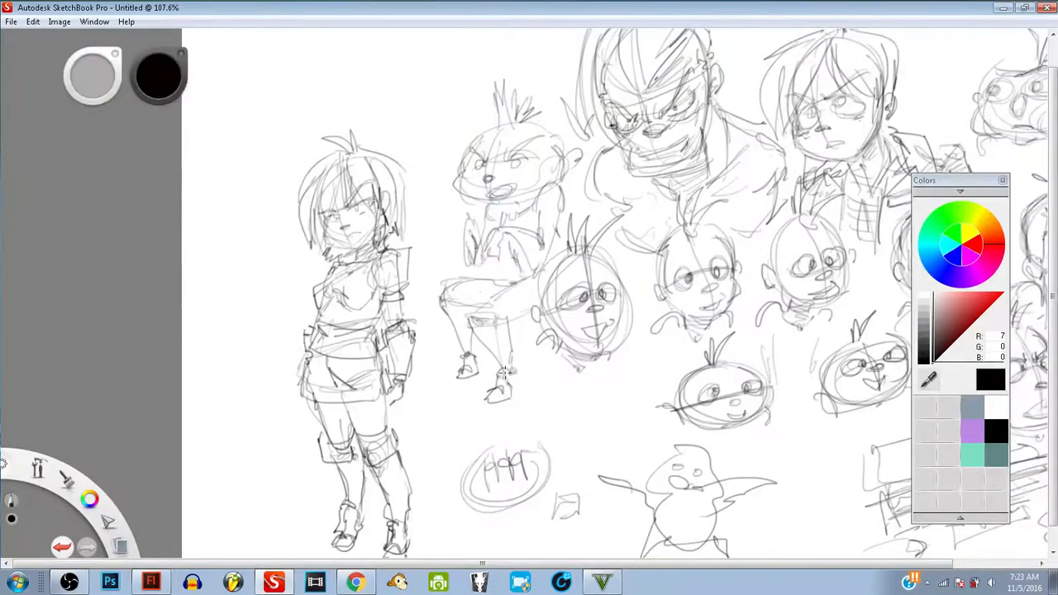
key(space)
drag(600, 298, 544, 280)
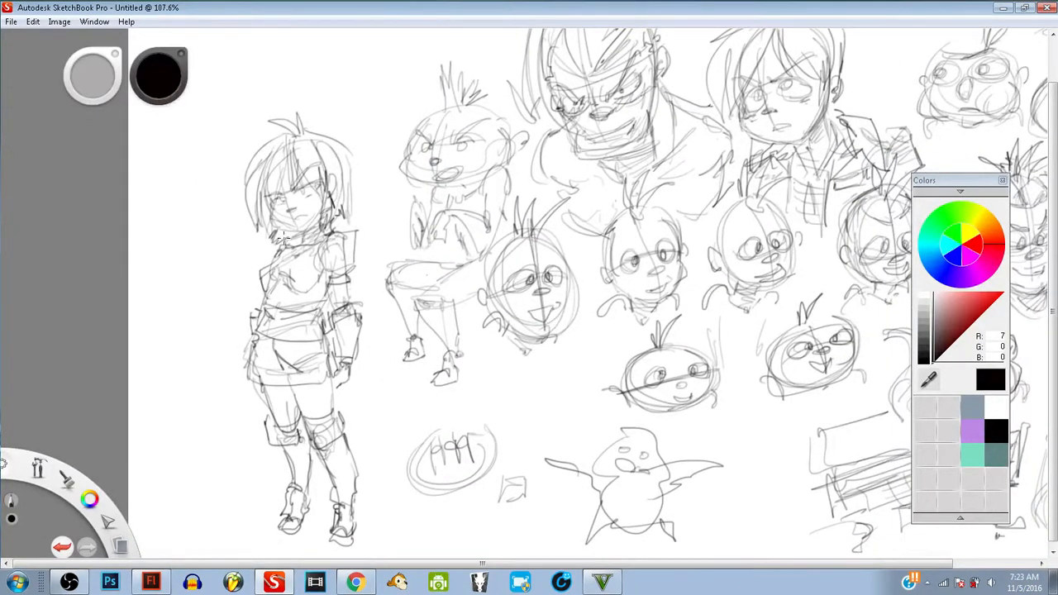
key(space)
drag(428, 308, 393, 315)
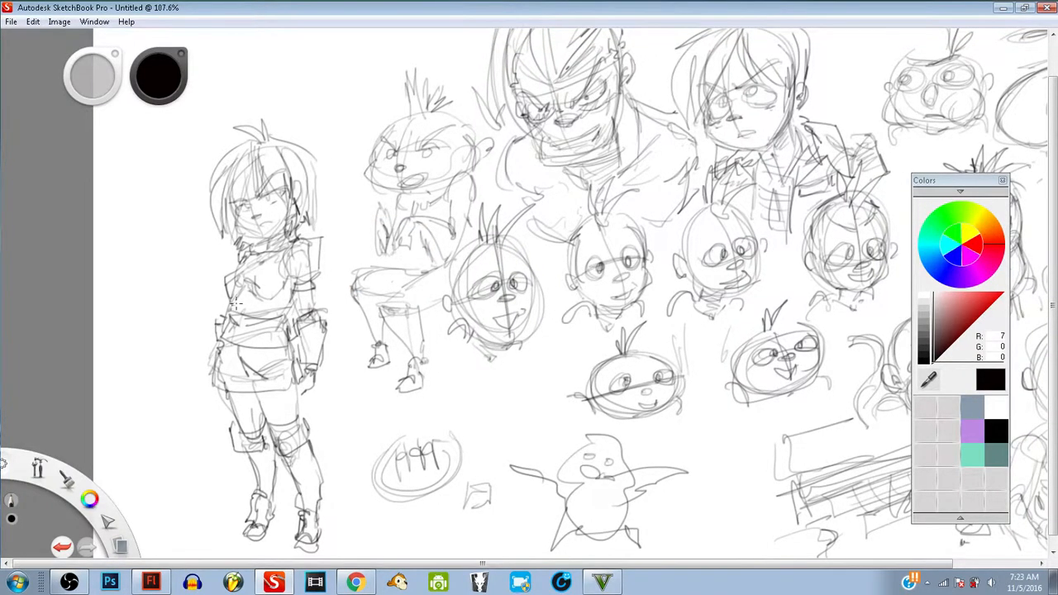
drag(248, 284, 260, 296)
Step: Write the label "Bodys" in the open space to the right of the seated figure's feet
key(space)
drag(431, 280, 494, 302)
key(space)
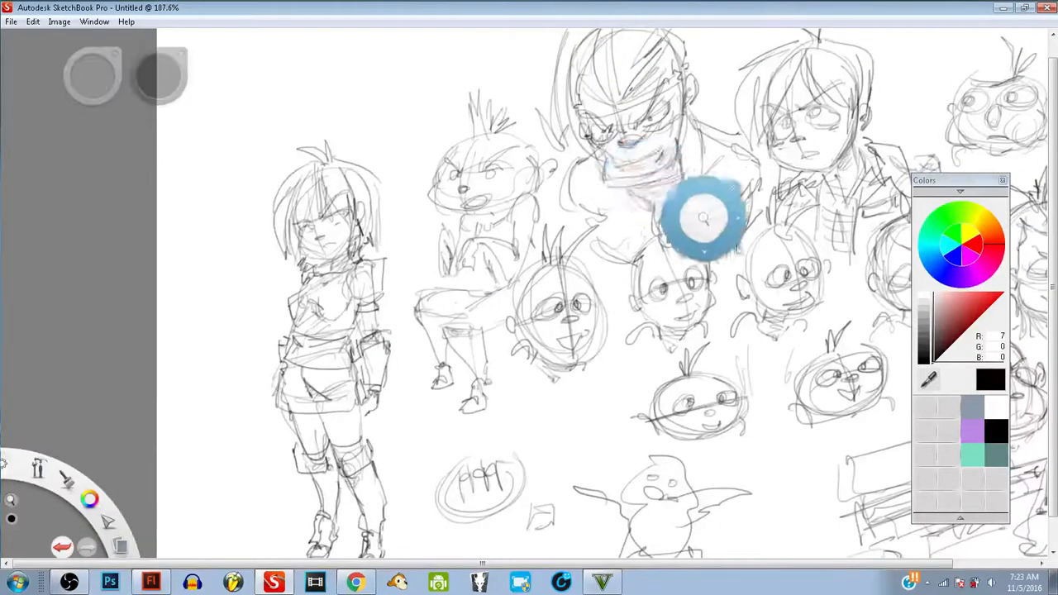
drag(700, 217, 468, 234)
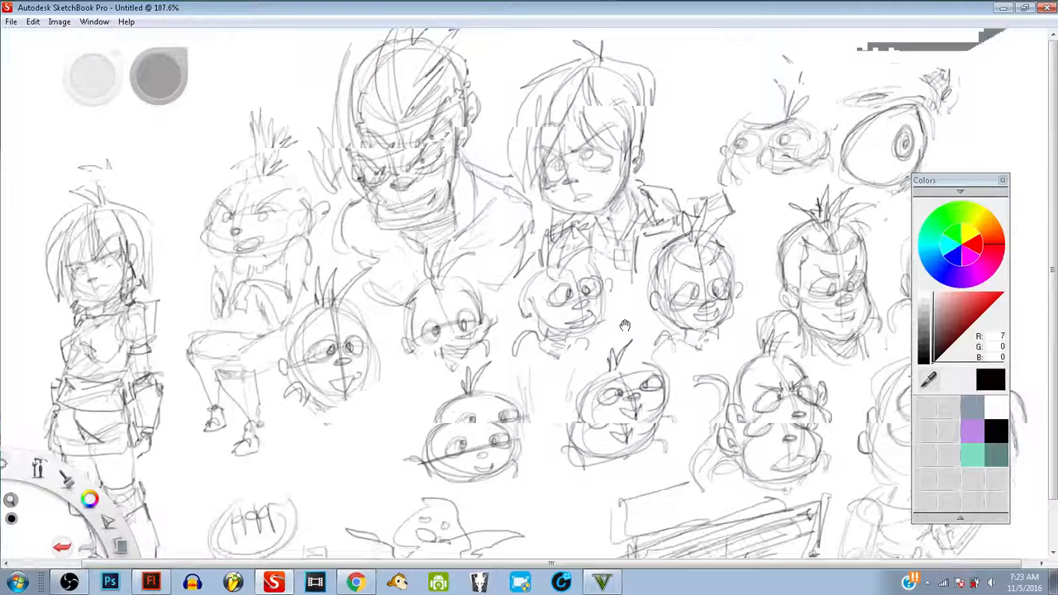
drag(625, 325, 710, 274)
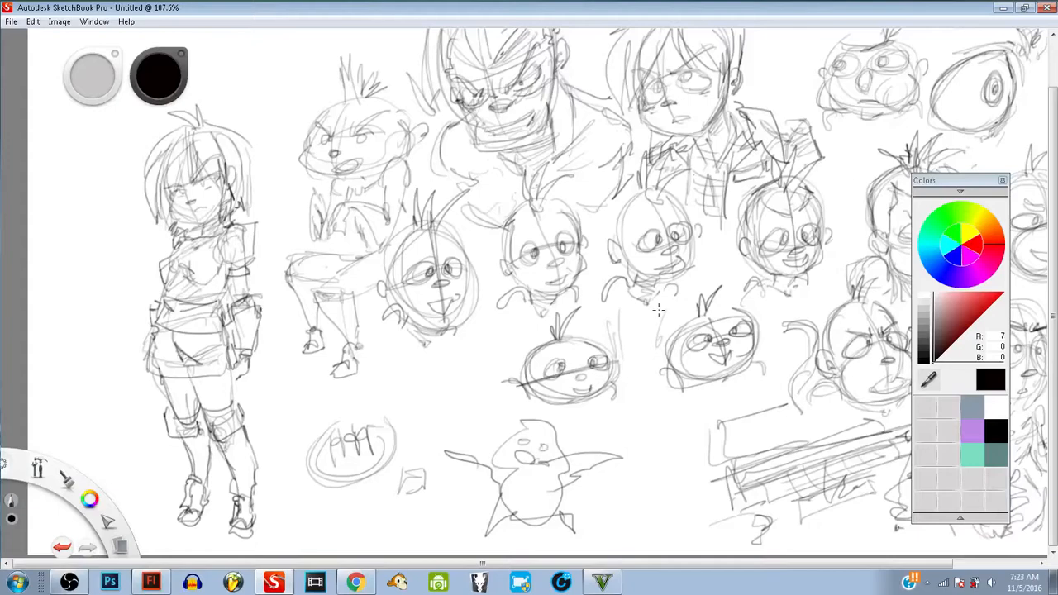
mouse_move(394, 364)
mouse_down()
mouse_move(410, 402)
mouse_move(420, 380)
mouse_move(438, 389)
mouse_up()
mouse_move(445, 374)
mouse_down()
mouse_move(458, 382)
mouse_move(445, 400)
mouse_up()
mouse_move(473, 356)
mouse_down()
mouse_move(465, 364)
mouse_move(483, 380)
mouse_up()
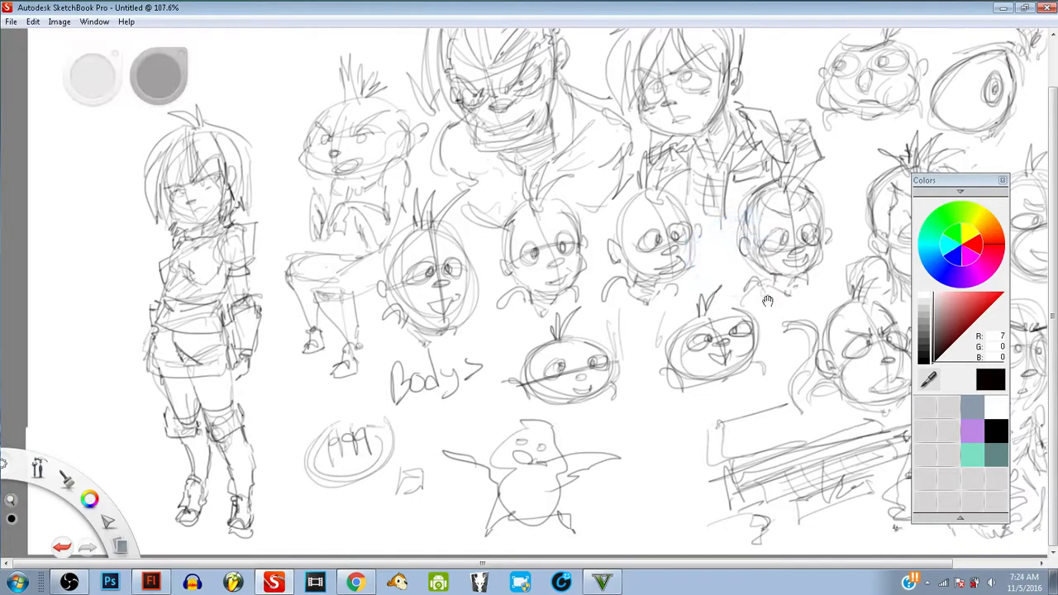
Step: Bring the upper rows of the sketch page back into view and switch to Open Broadcaster Software
mouse_move(767, 302)
mouse_down()
mouse_move(598, 349)
mouse_move(603, 359)
mouse_move(653, 344)
mouse_move(673, 353)
mouse_up()
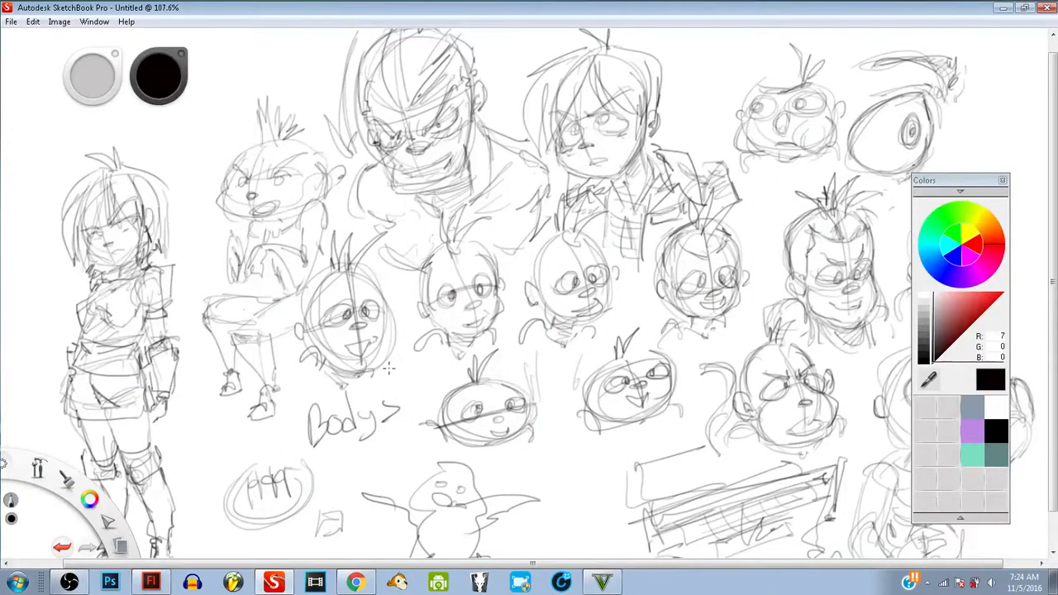
click(69, 583)
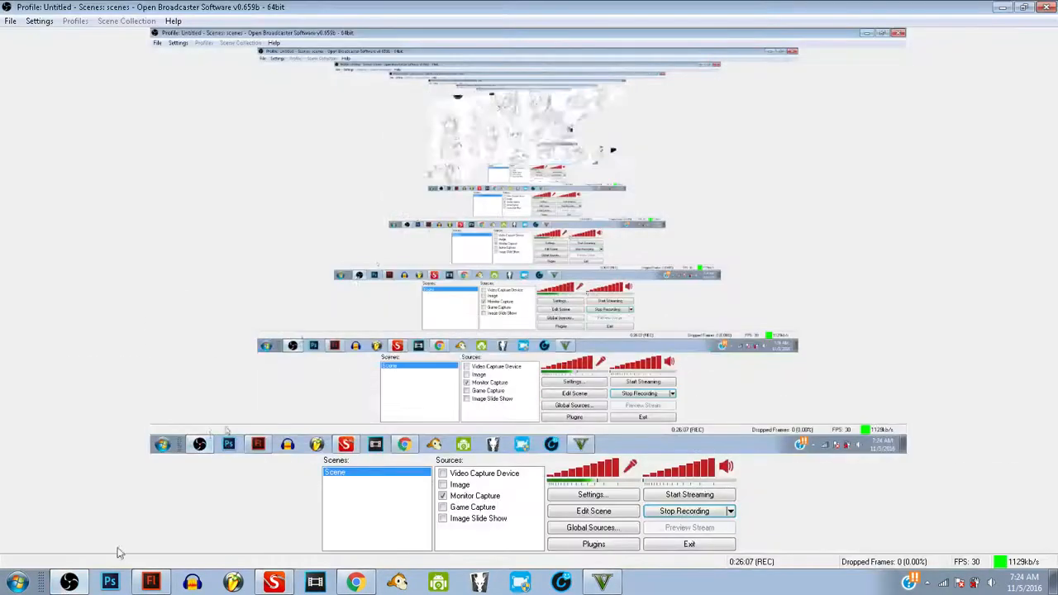